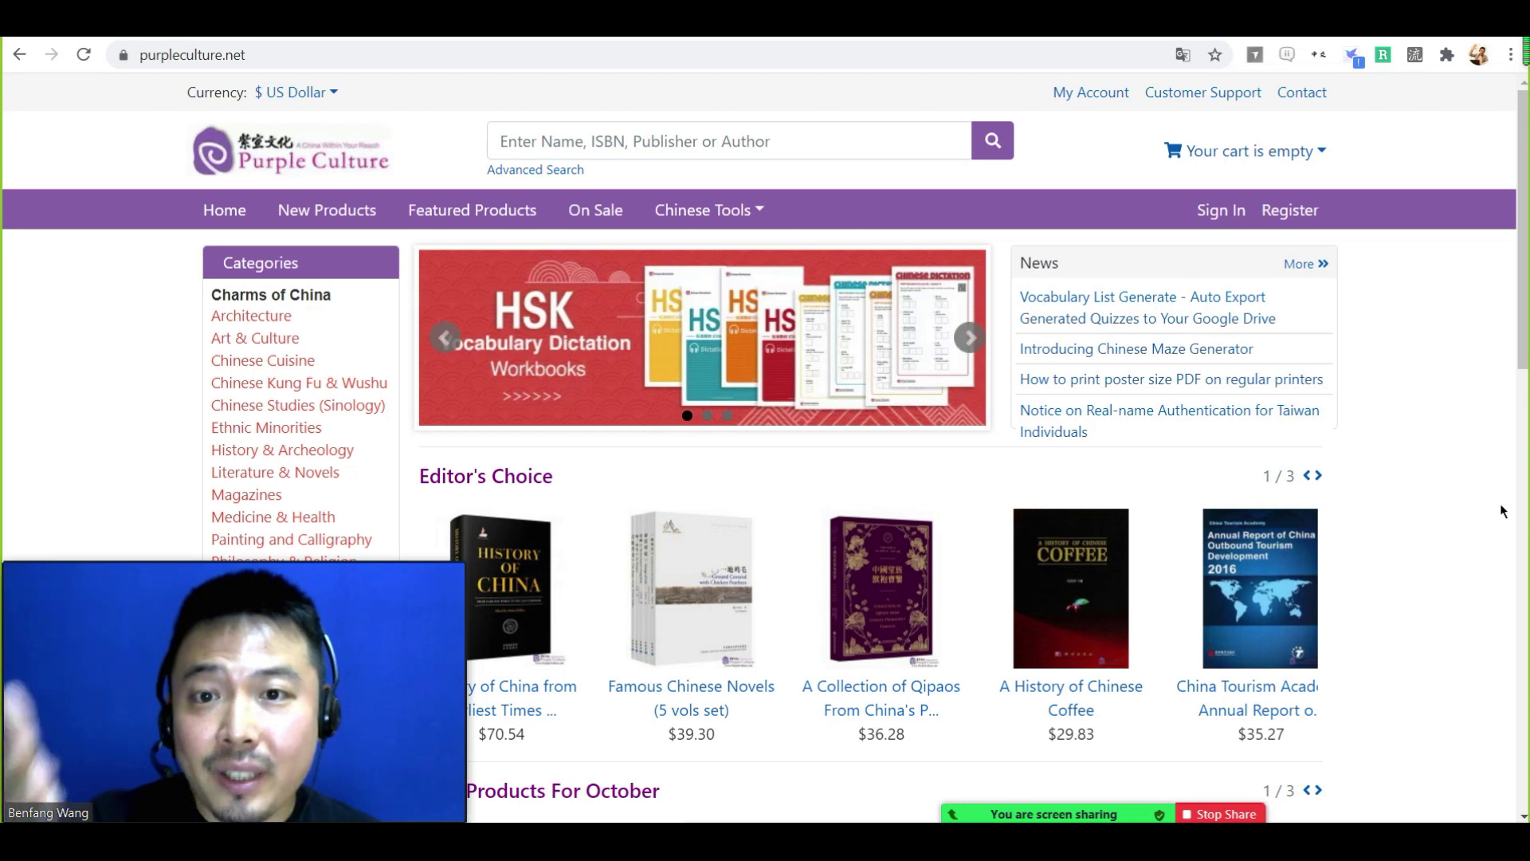
Open the Chinese to Pinyin Converter from the Purple Culture site's Chinese tools
scroll(1328, 491, "down", 1)
scroll(1163, 509, "down", 8)
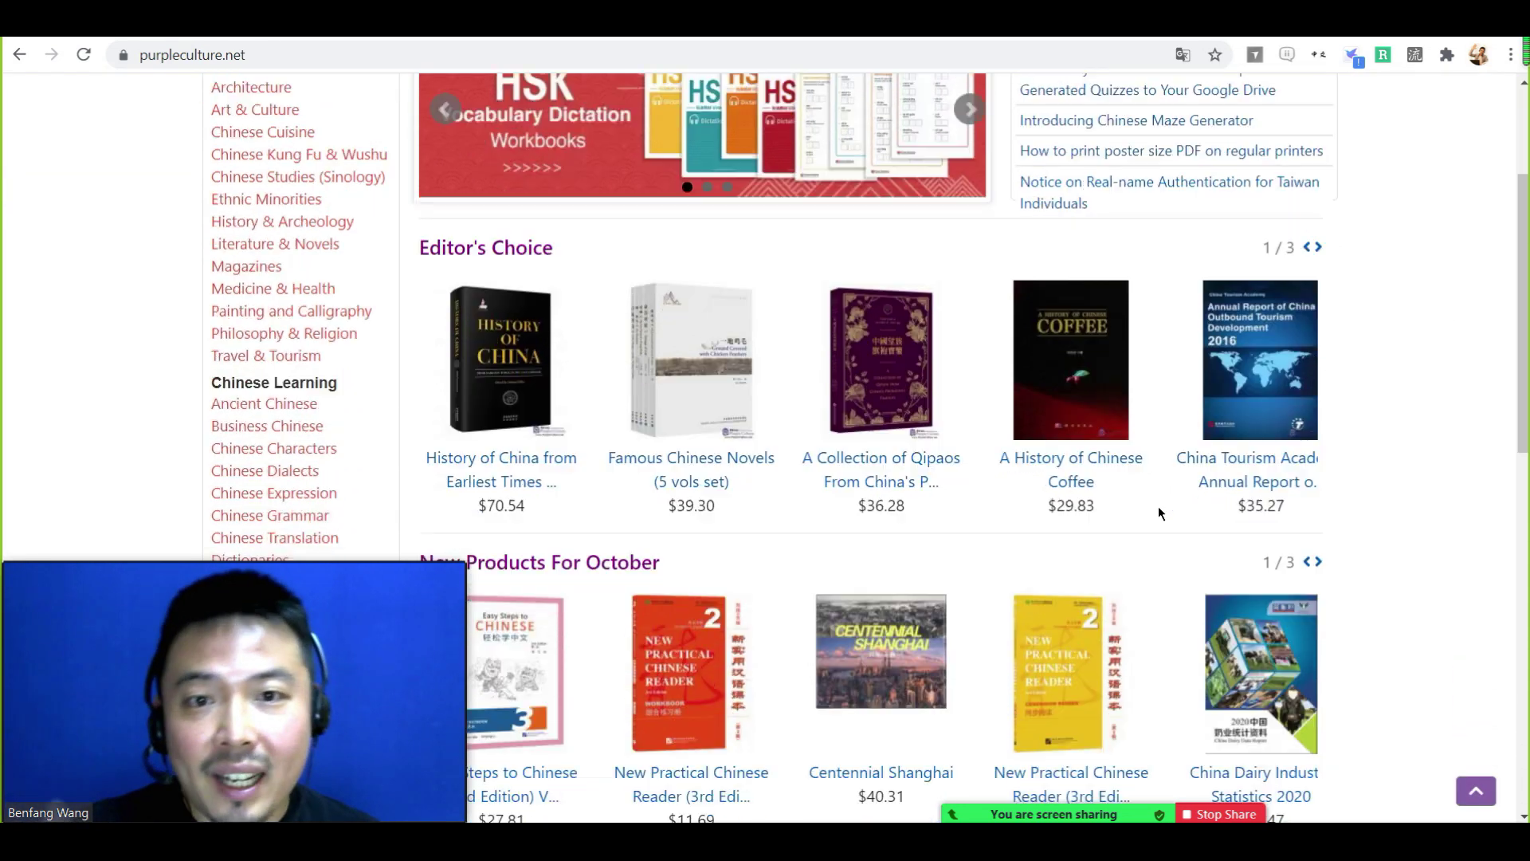
scroll(1176, 552, "down", 2)
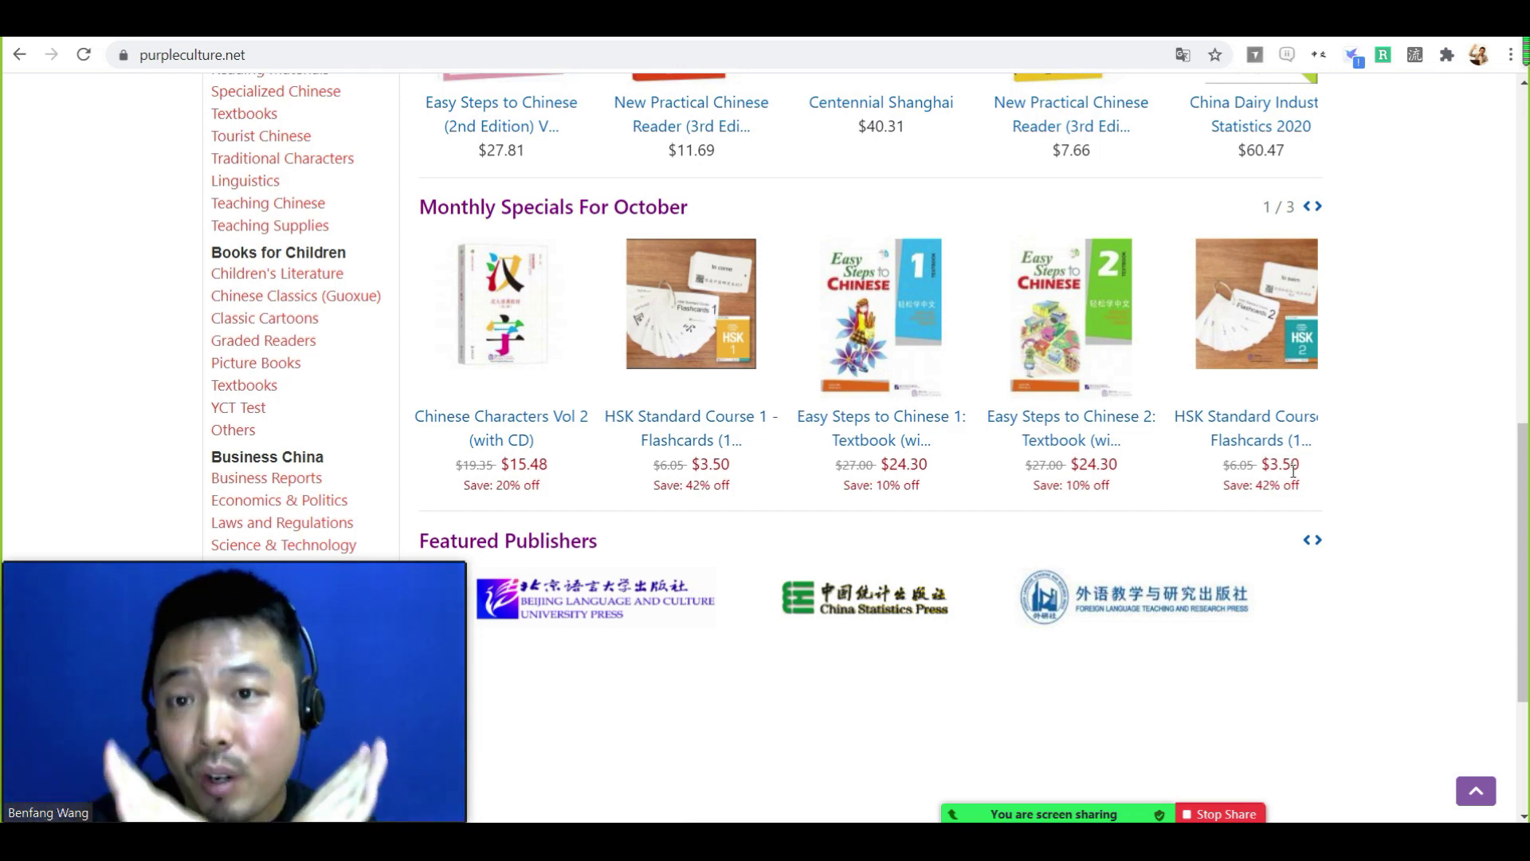
scroll(1293, 470, "up", 1)
scroll(1293, 470, "up", 10)
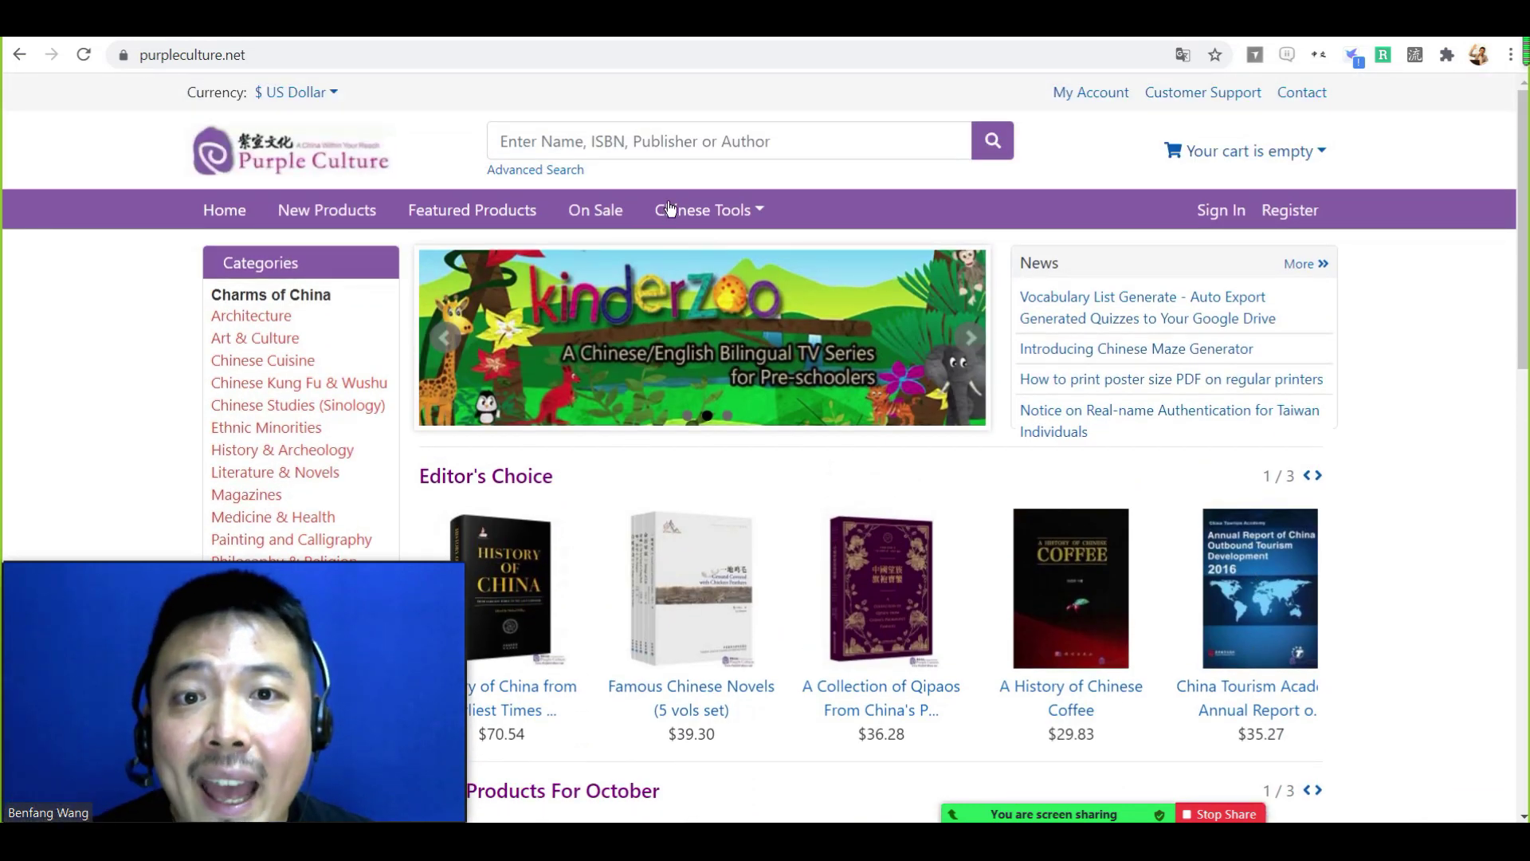
left_click(713, 227)
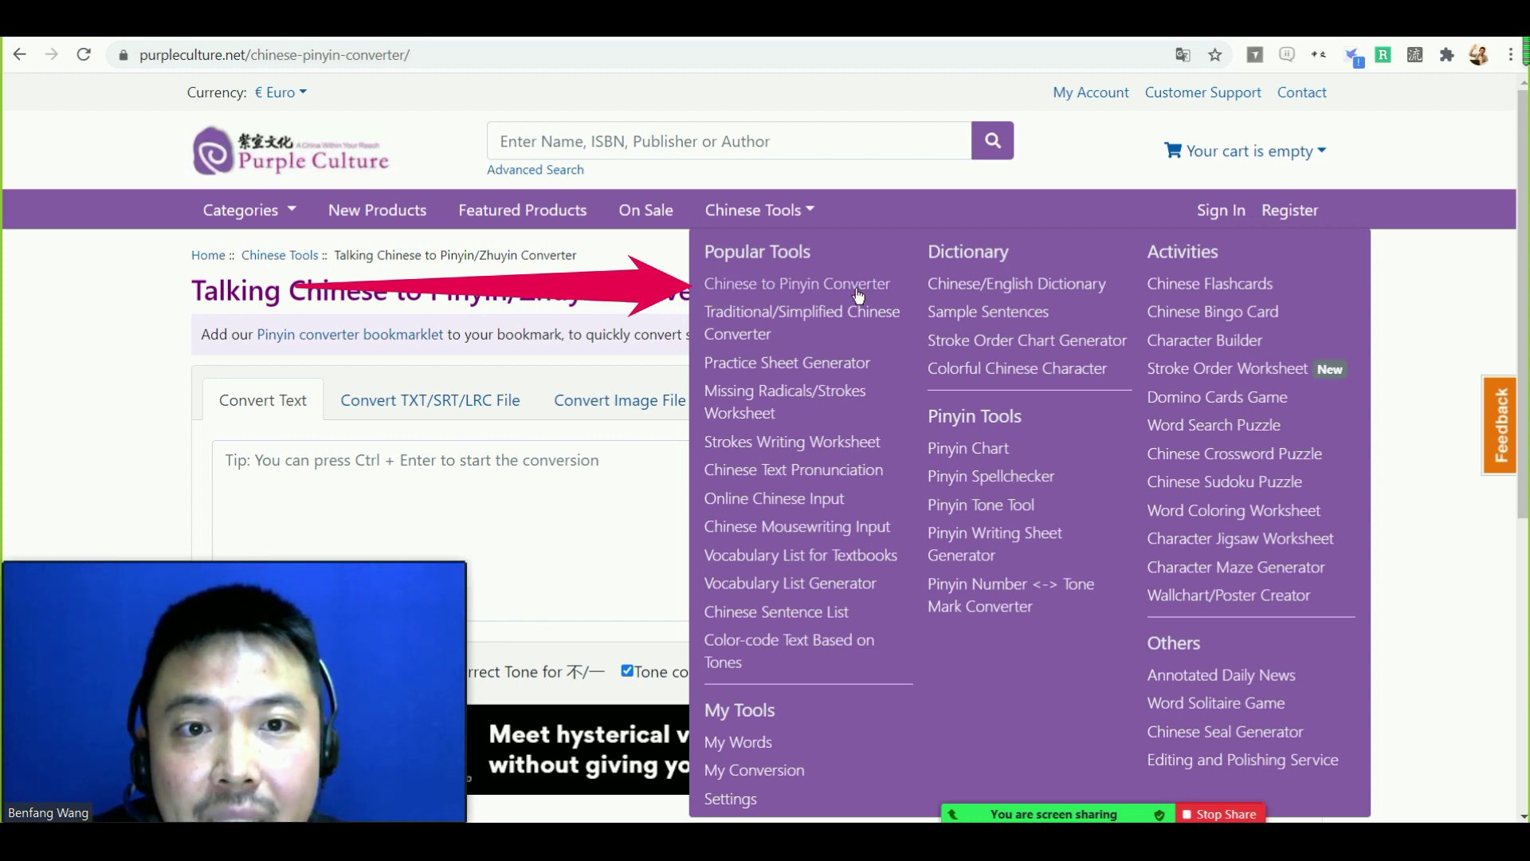
left_click(864, 294)
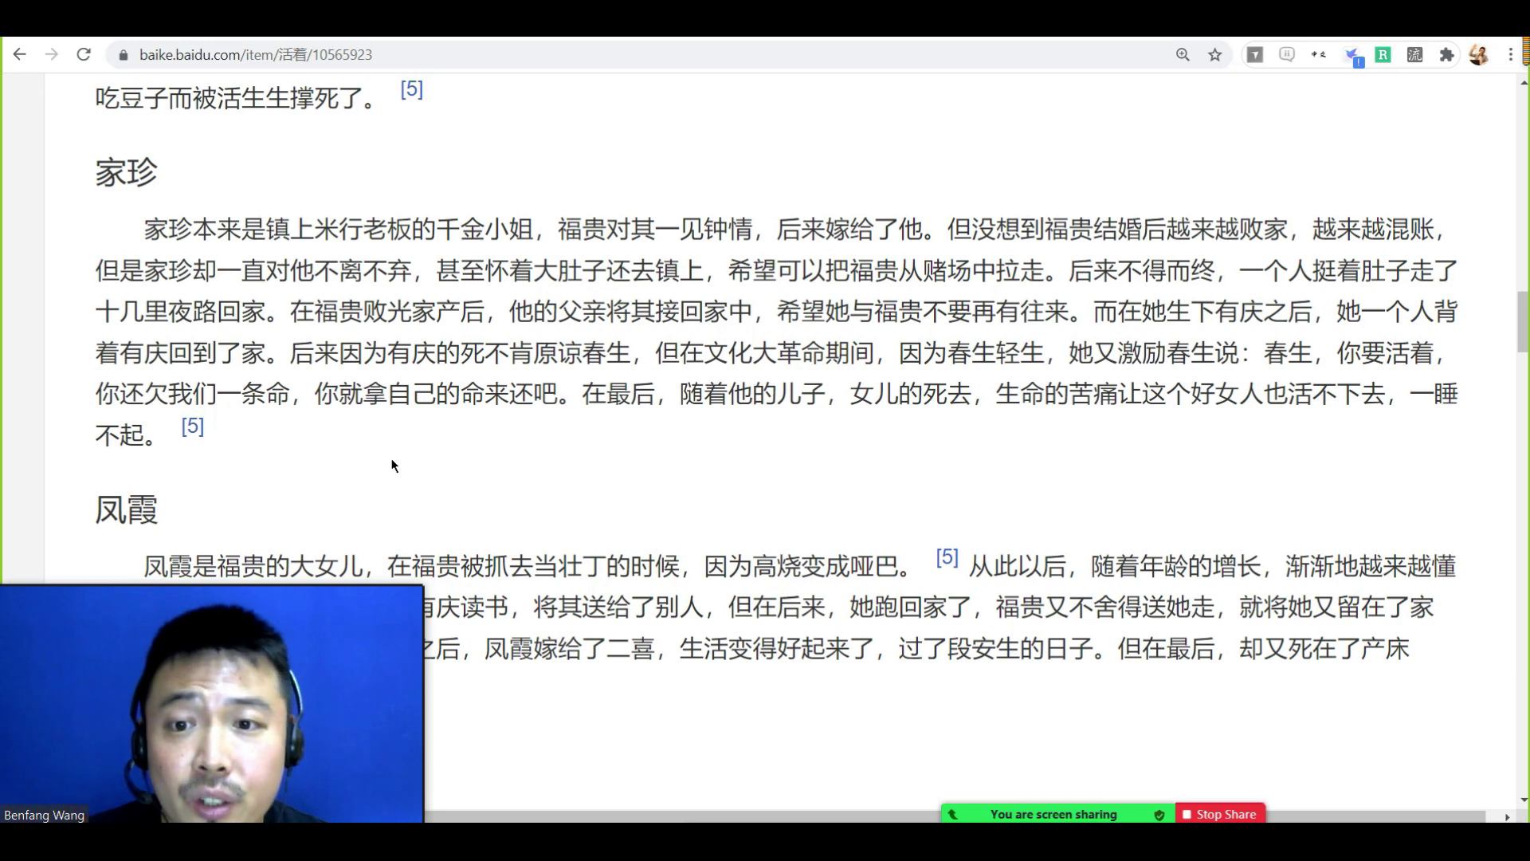
Copy the start of the 家珍 paragraph through 十几里夜路回家 from the Baidu Baike page and paste it into the Pinyin converter's text box
left_click_drag(145, 229, 273, 313)
key("ctrl+c")
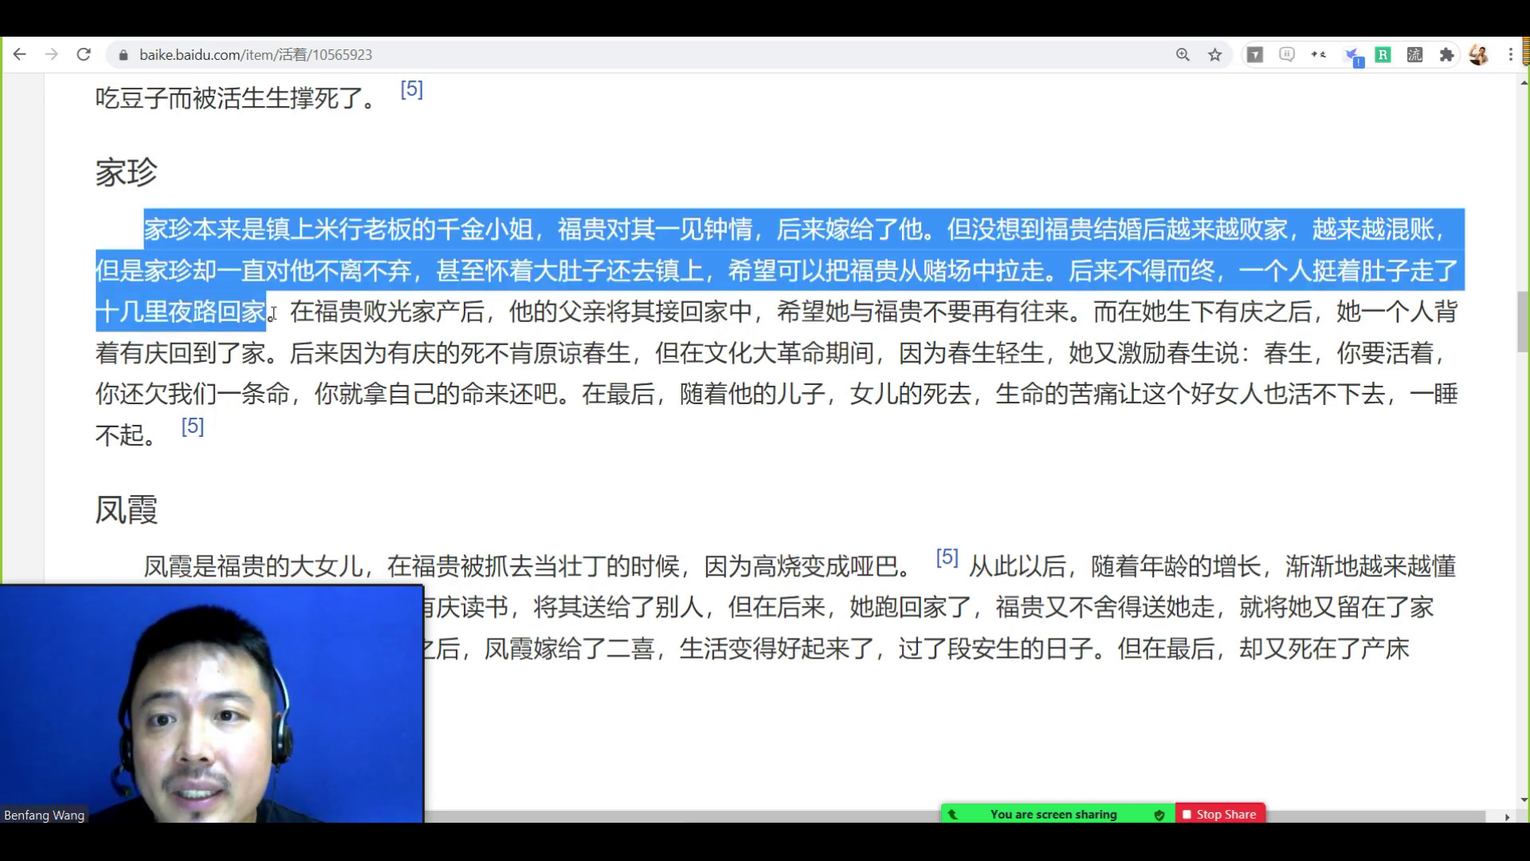
right_click(224, 305)
left_click(271, 321)
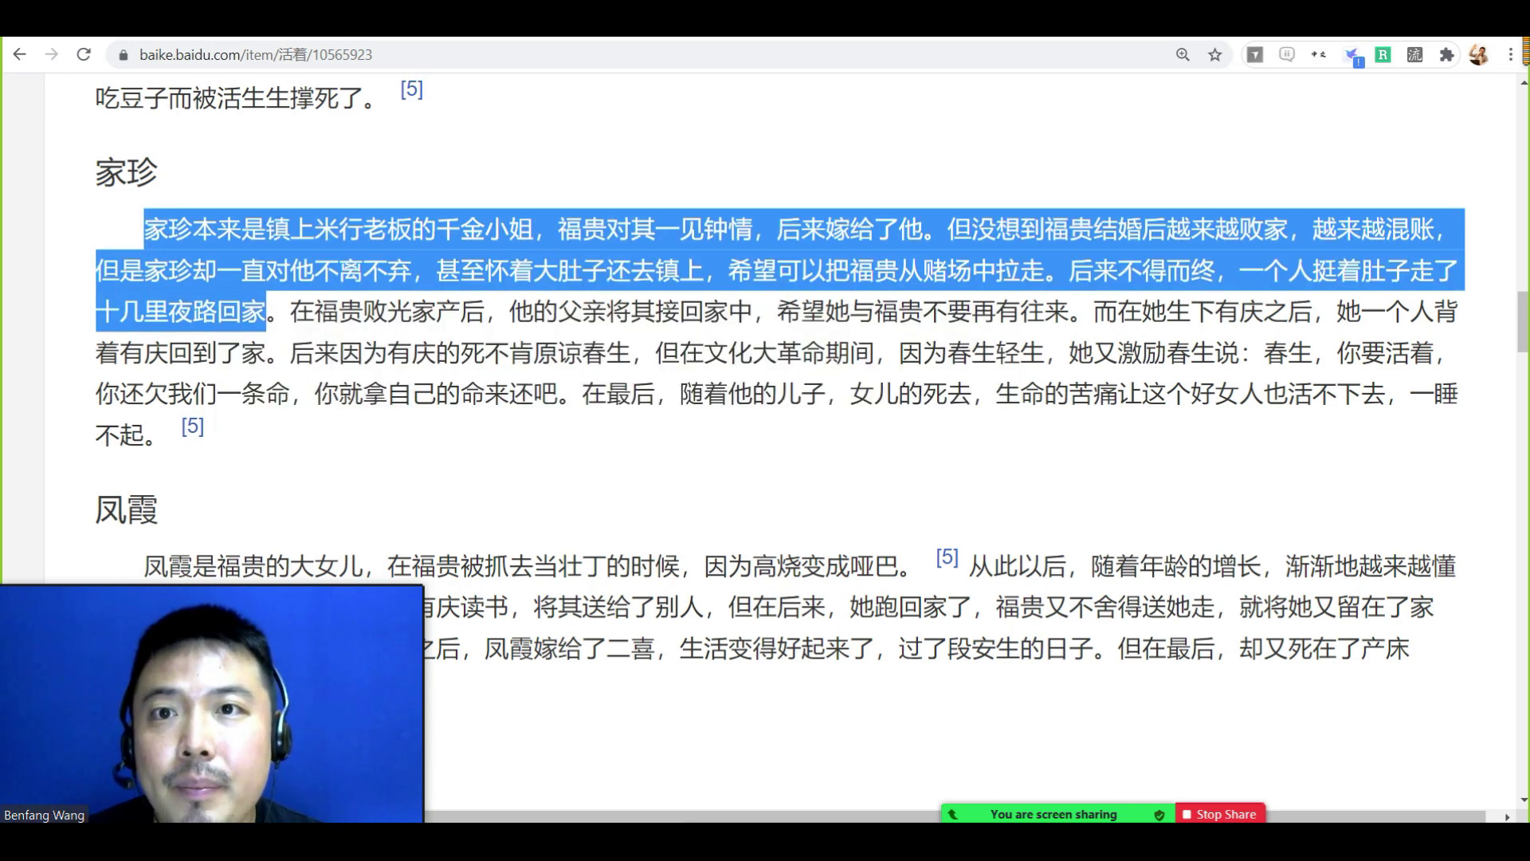
key("ctrl+Tab")
right_click(427, 495)
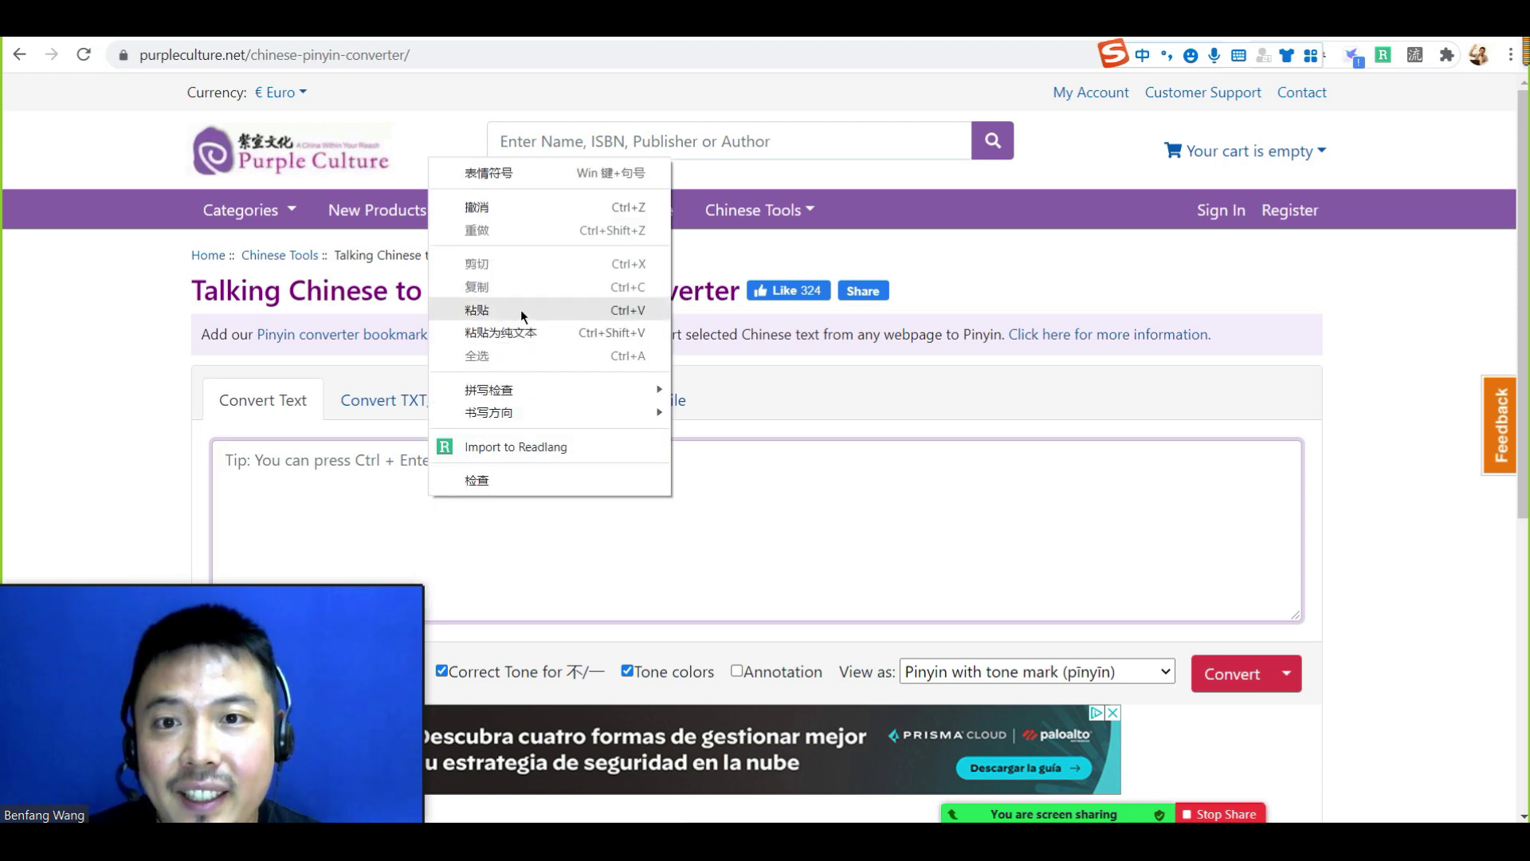
left_click(520, 309)
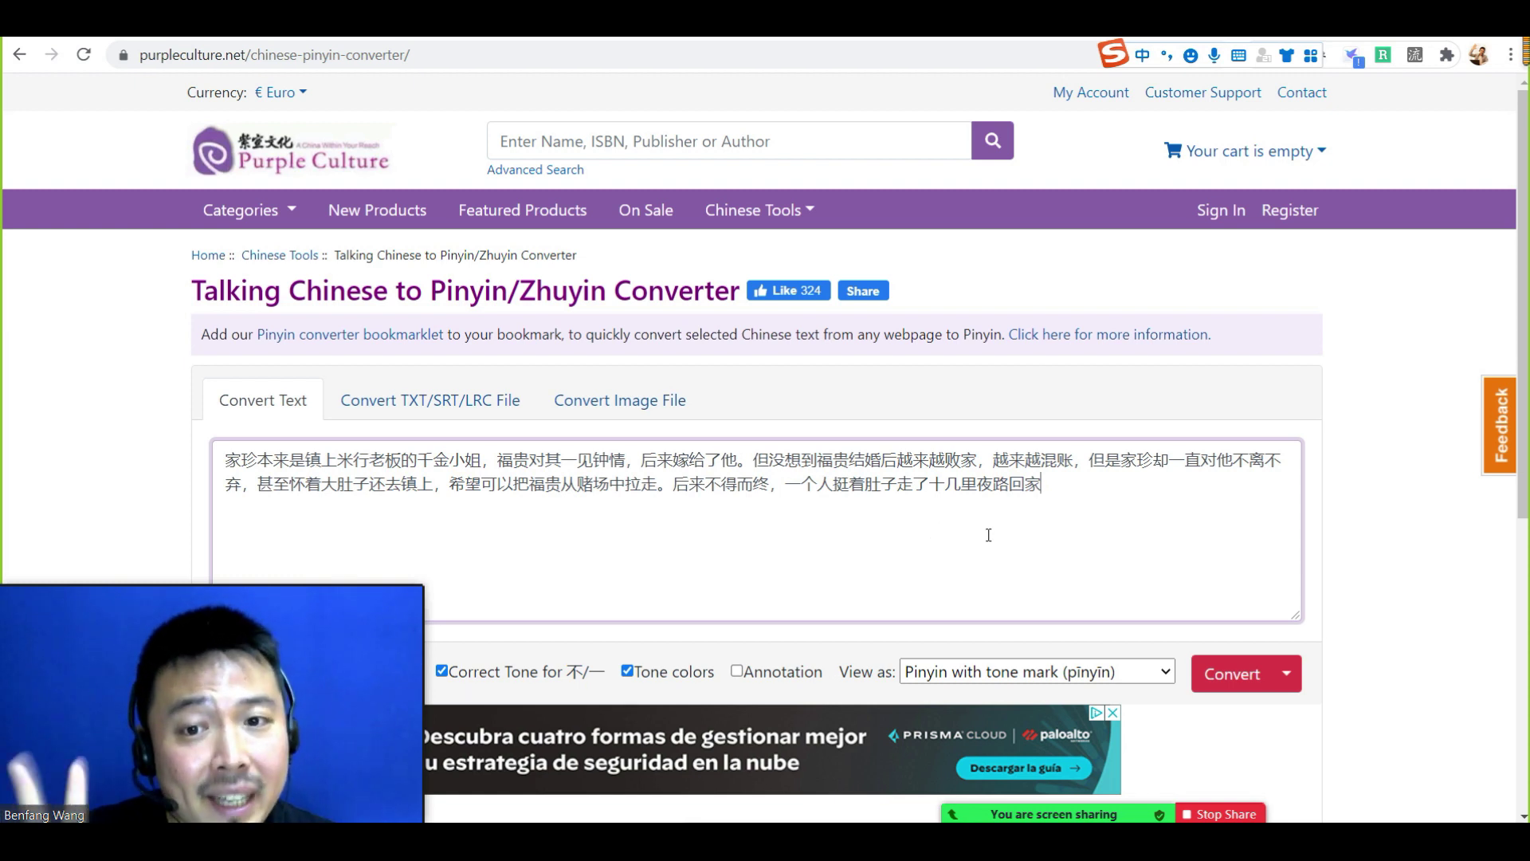
Convert the pasted Chinese text with the result format set to Tone mark only
left_click(1106, 676)
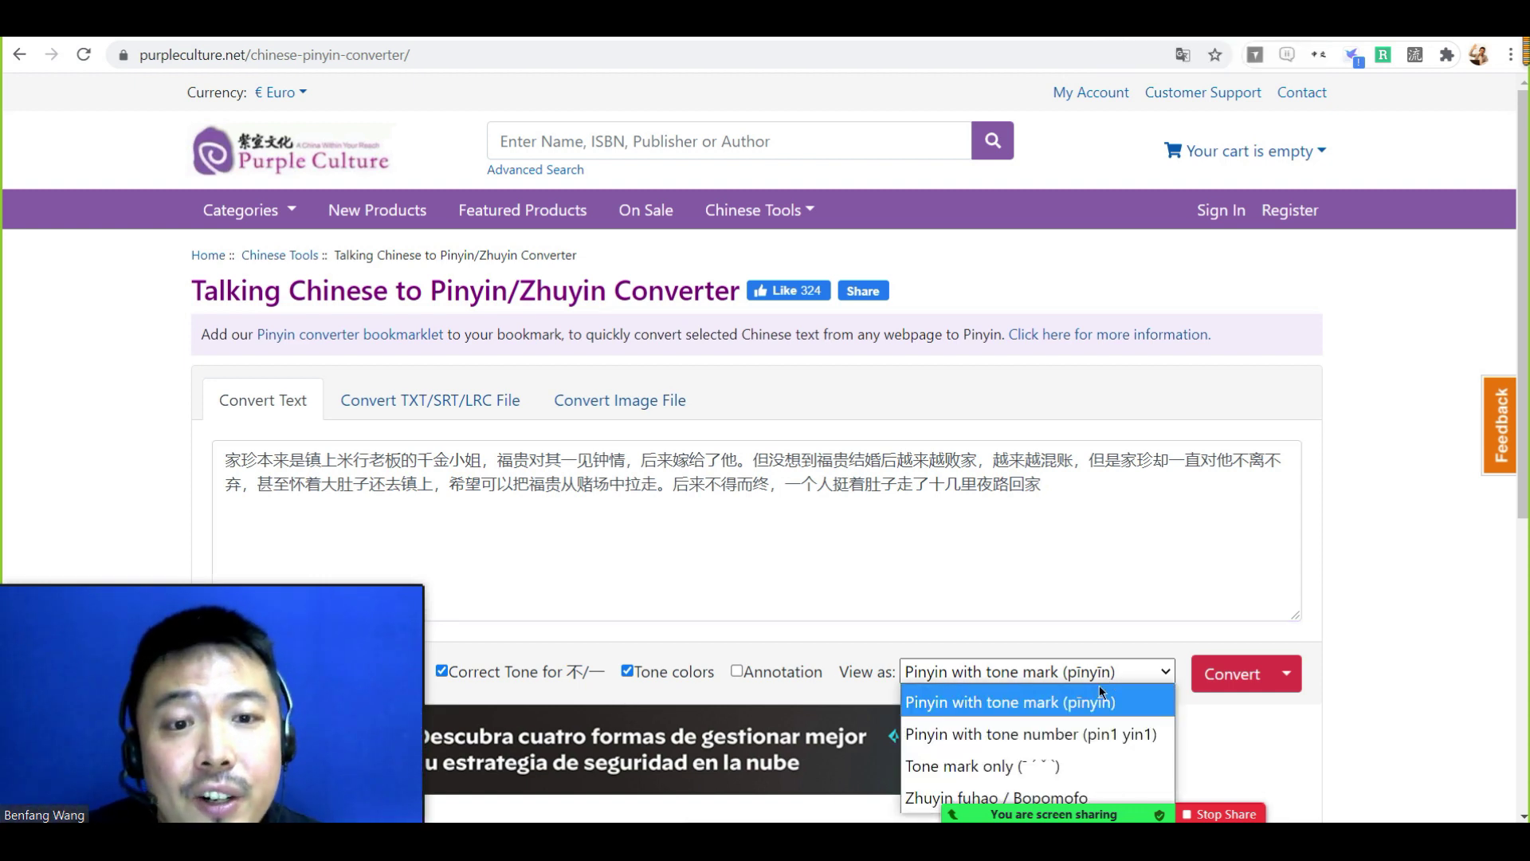
left_click(1016, 767)
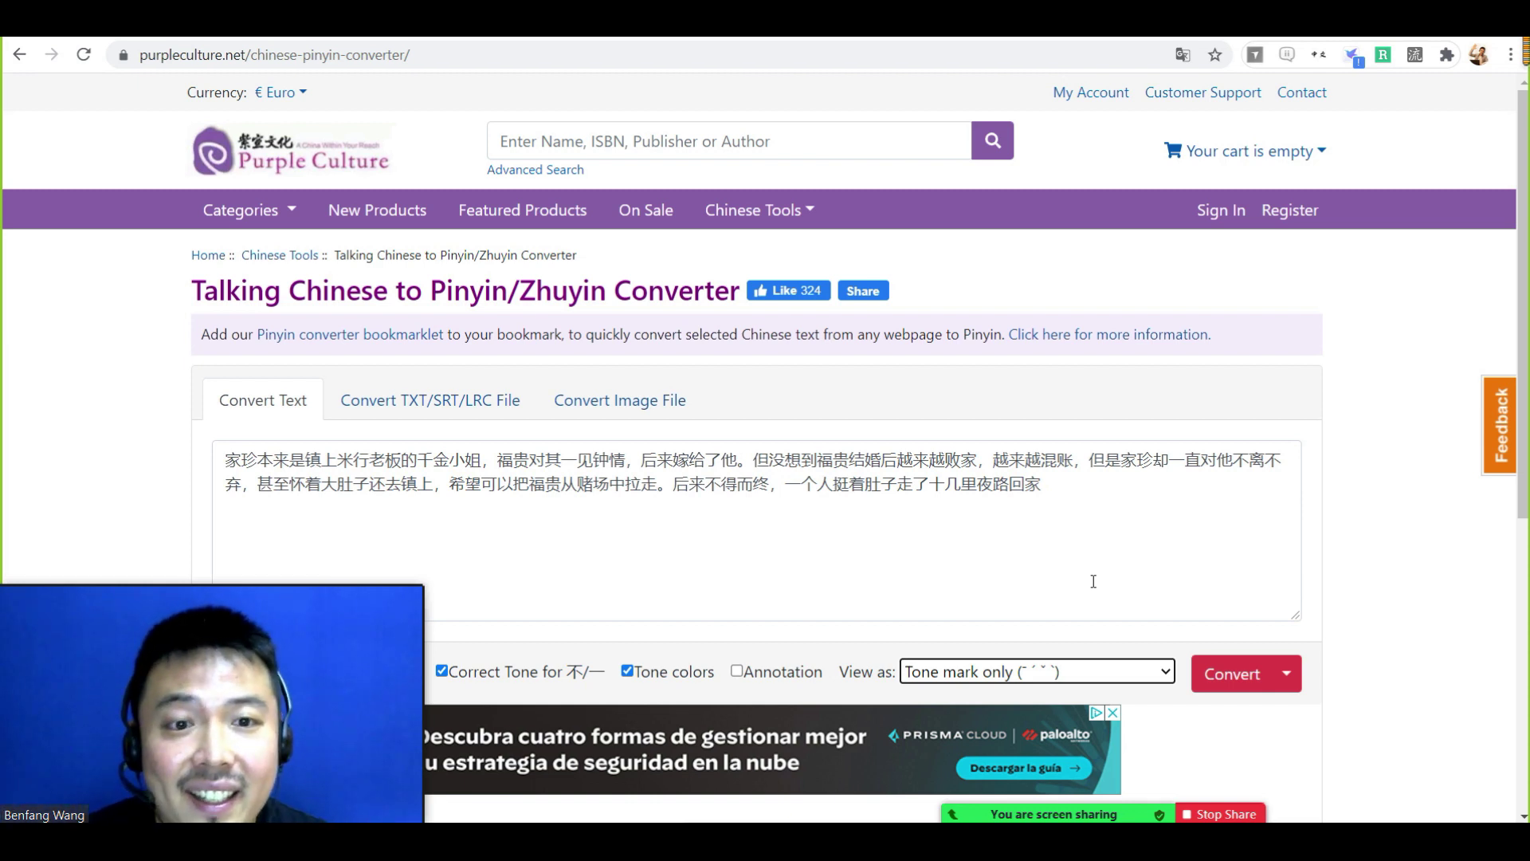
left_click(1248, 683)
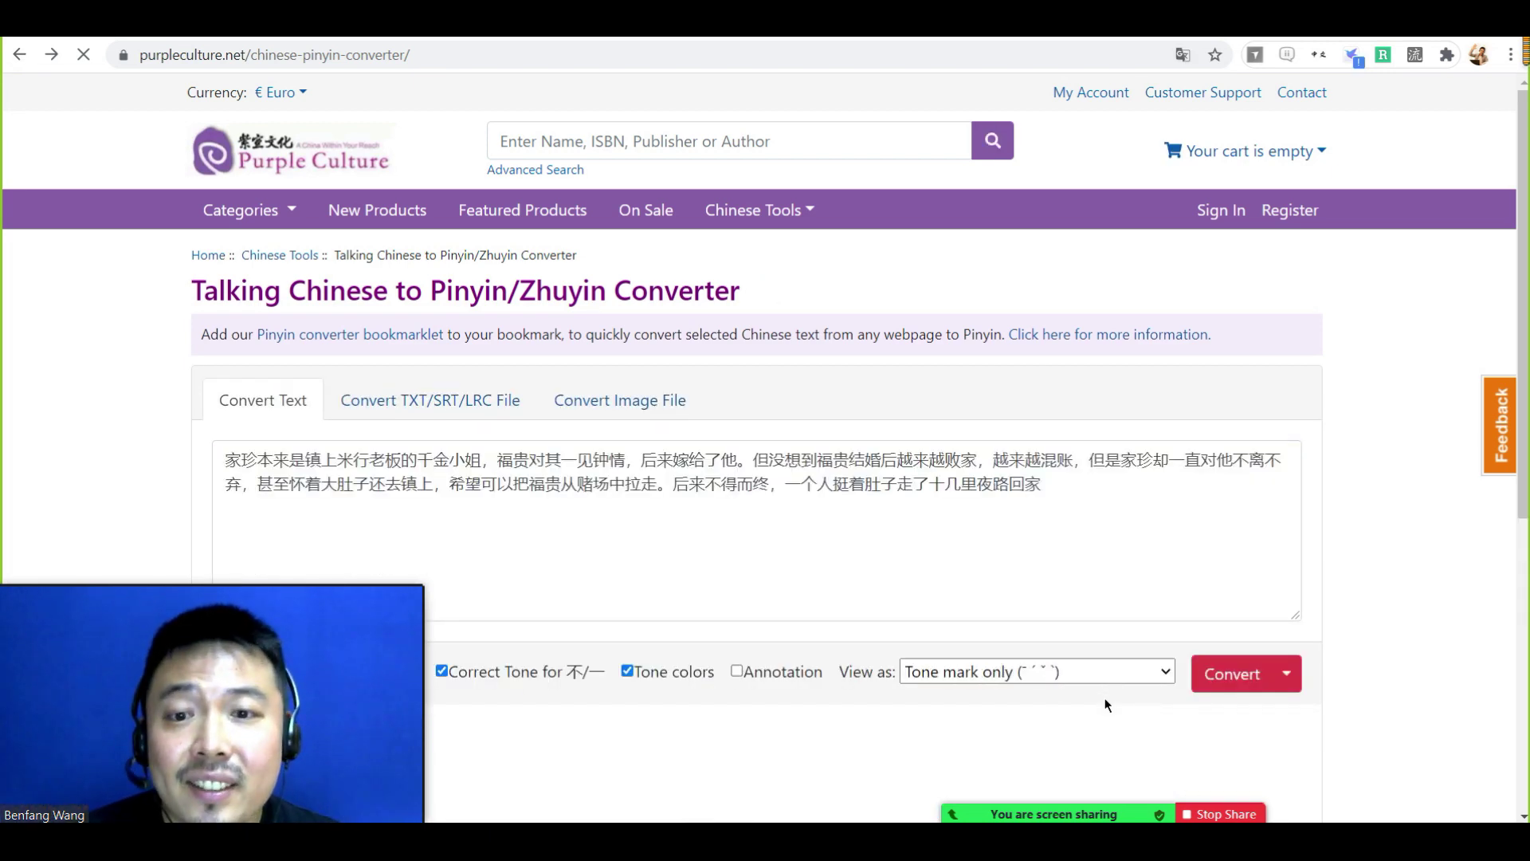
Set the result format to Pinyin with tone mark (pīnyīn) and convert the pasted Chinese text
left_click(1111, 676)
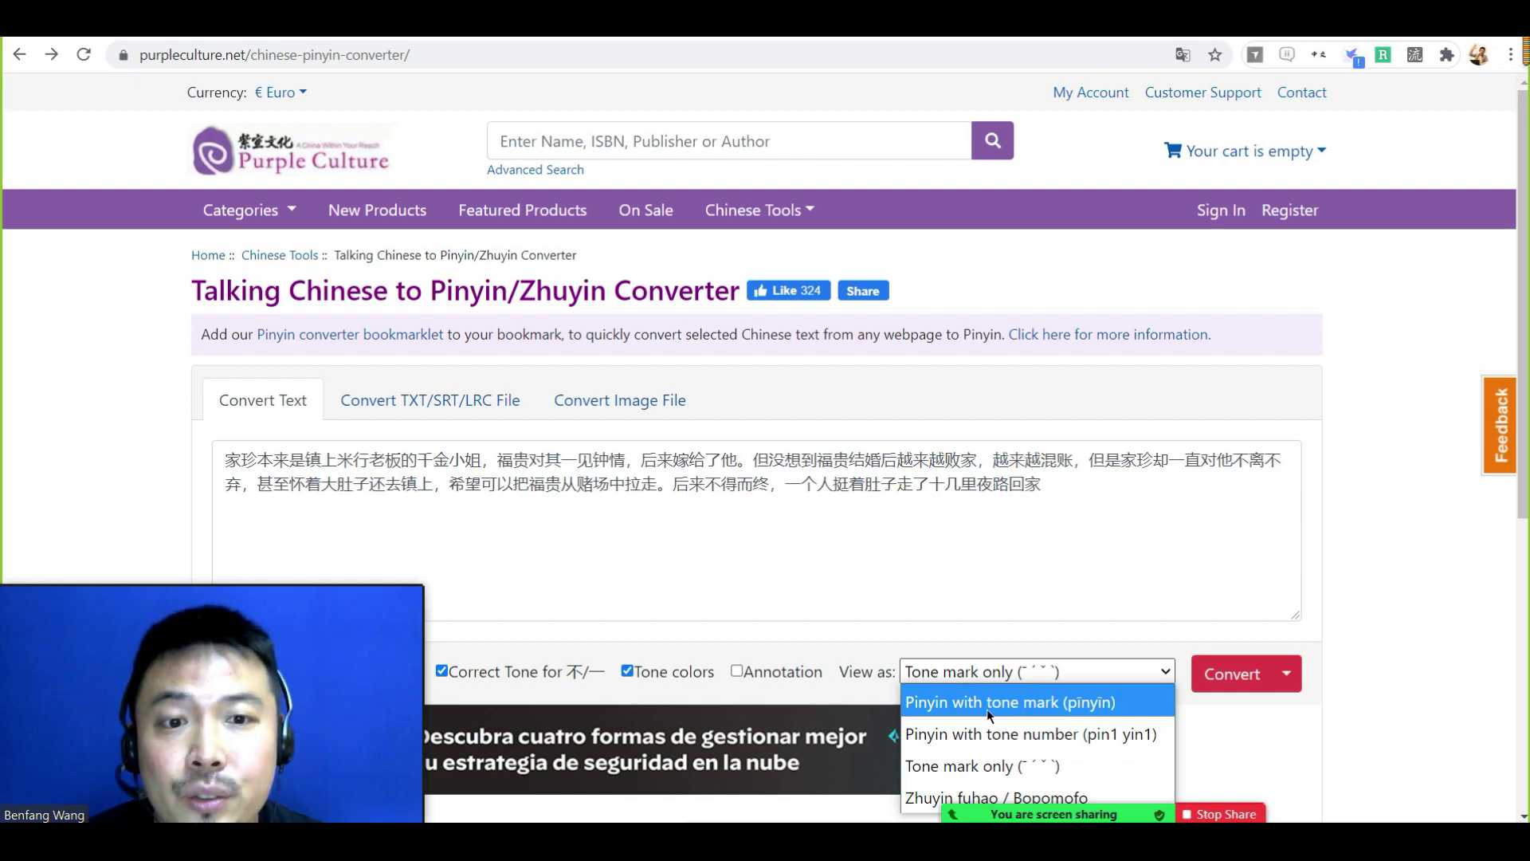
left_click(1022, 711)
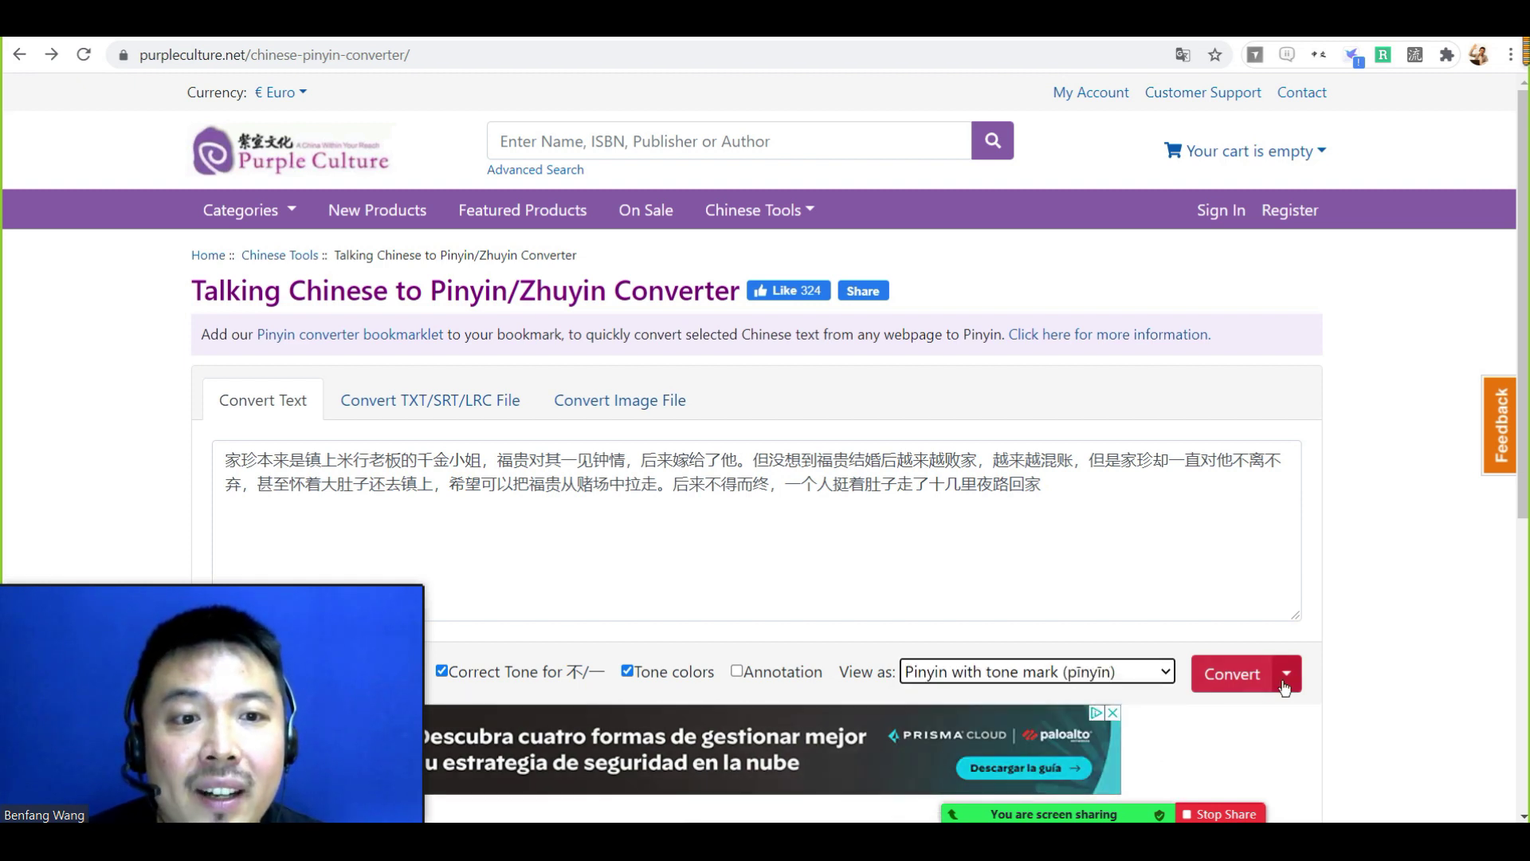
left_click(1235, 675)
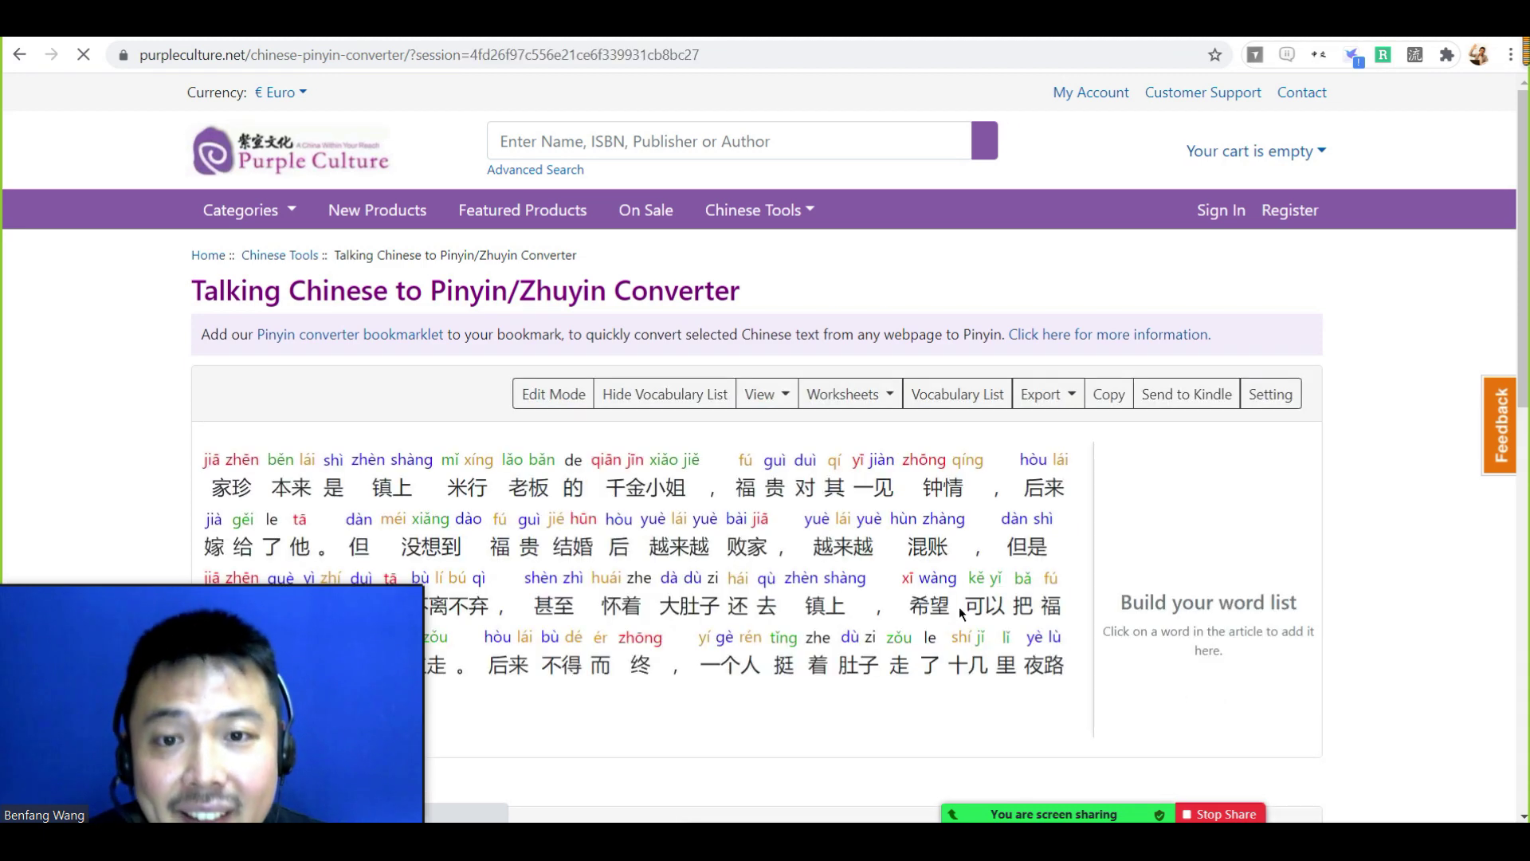
scroll(607, 489, "up", 2)
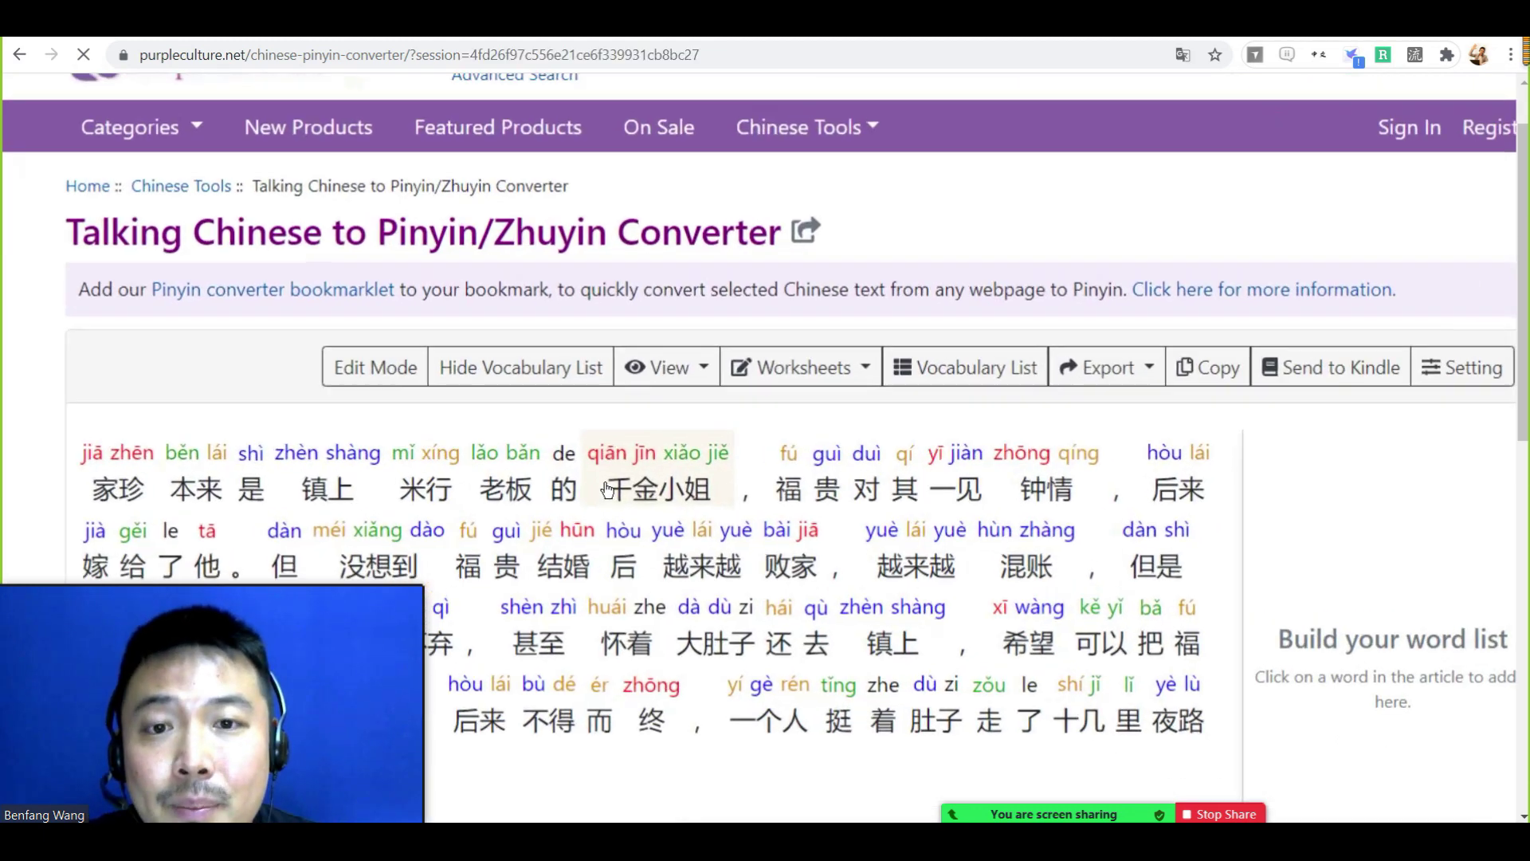
scroll(607, 489, "up", 1)
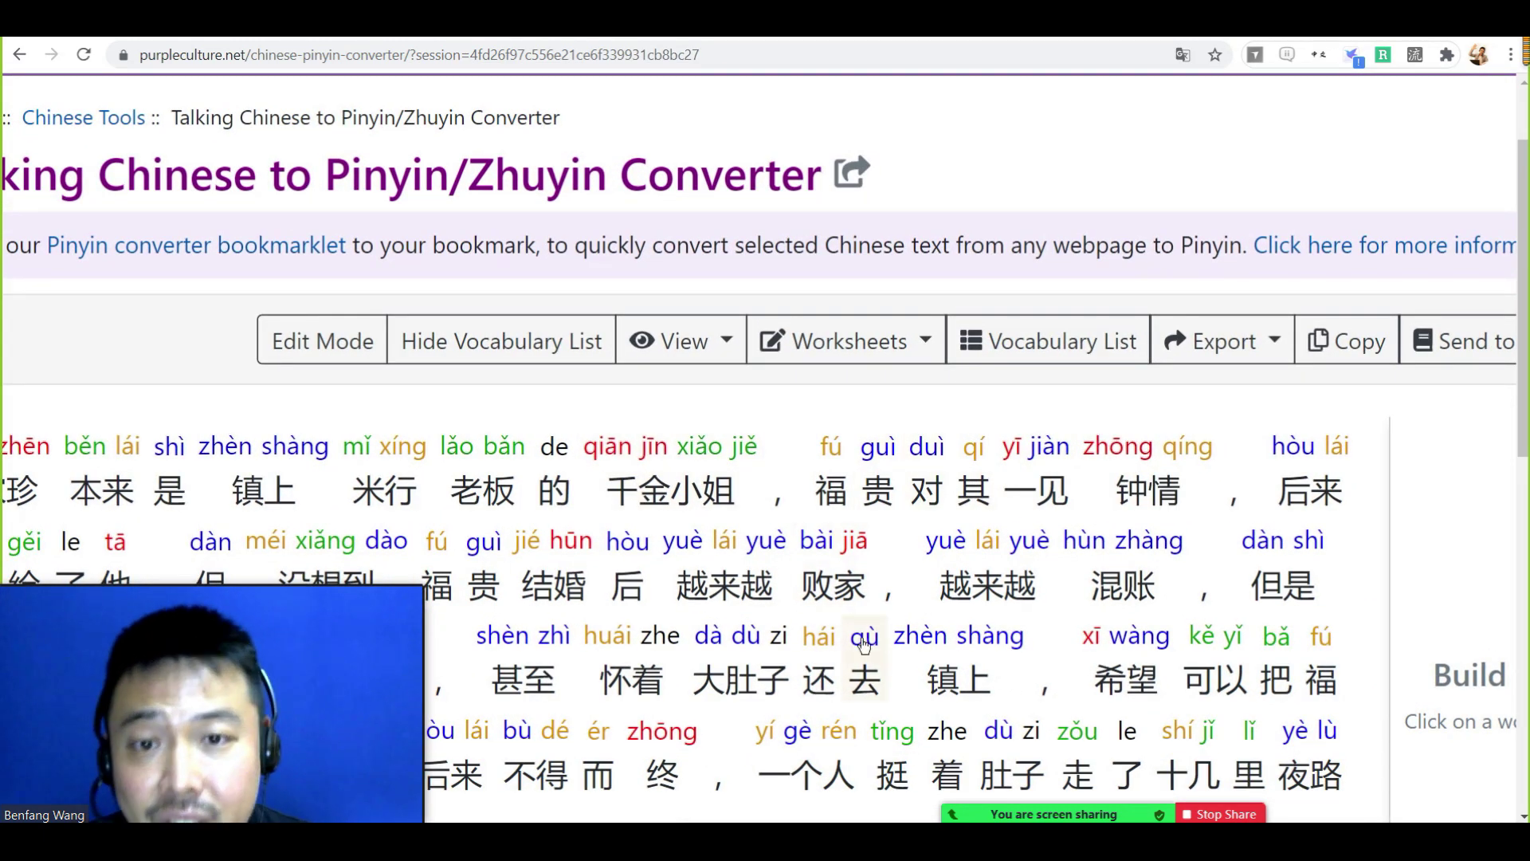
scroll(854, 601, "down", 3)
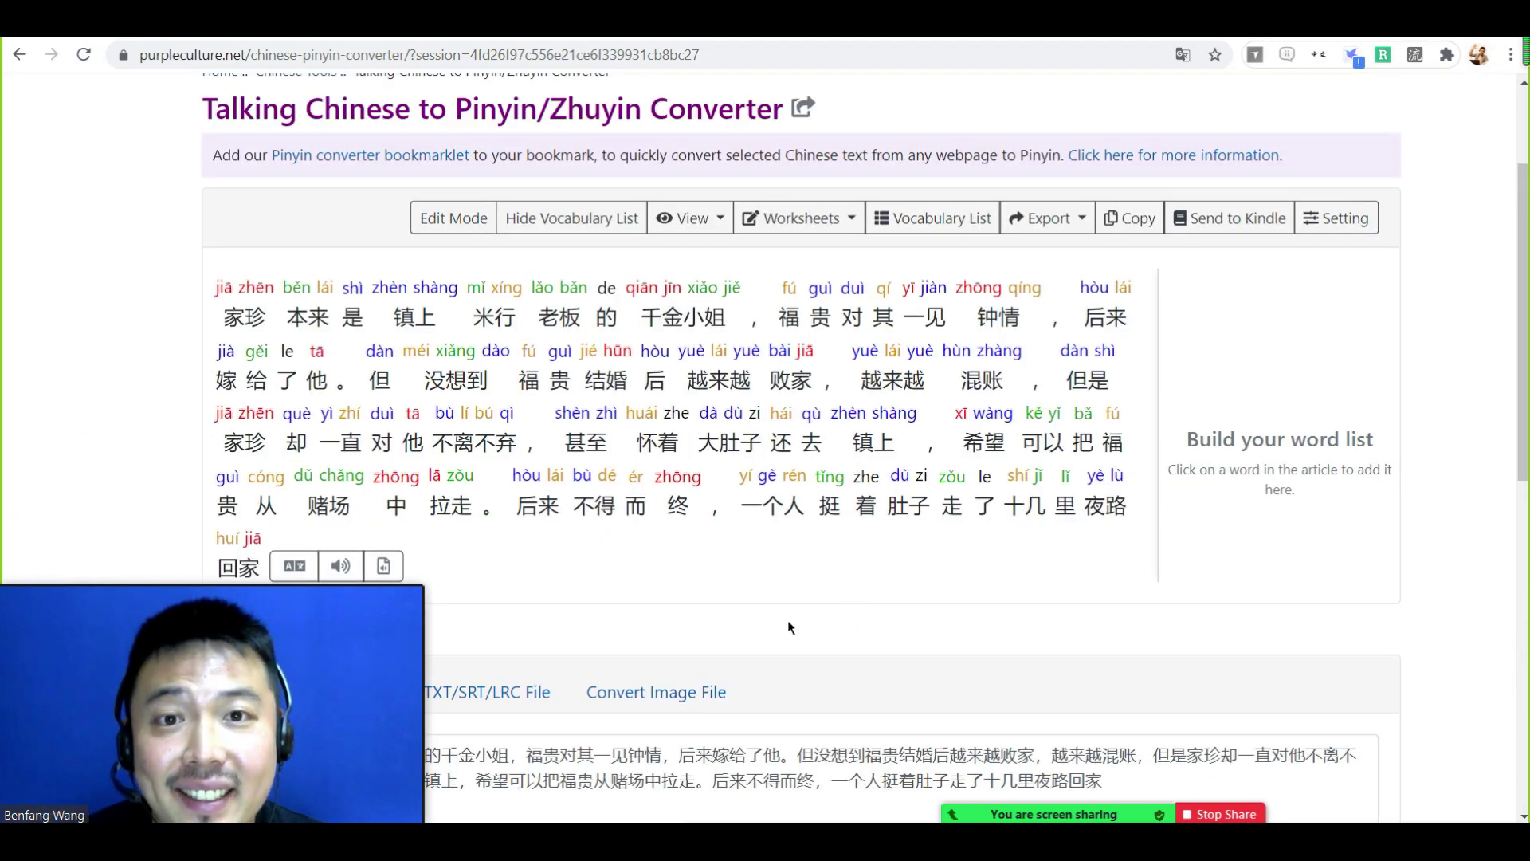
Hide the phonetics for HSK 1, HSK 2, HSK 5, HSK 6 and Non-HSK words in the converted text
left_click(698, 224)
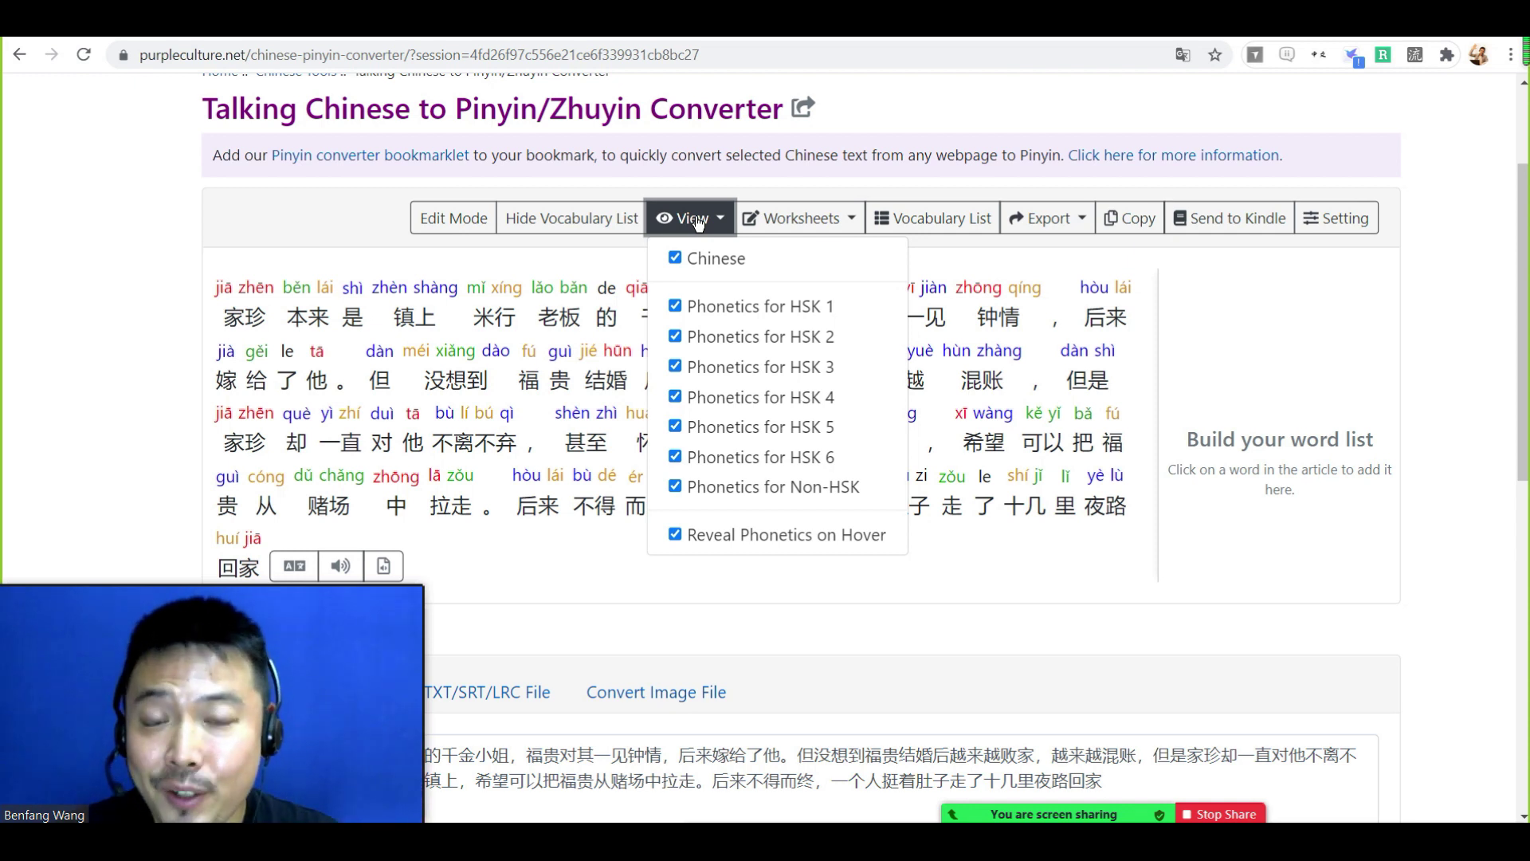
left_click(724, 309)
left_click(709, 336)
left_click(703, 426)
left_click(701, 456)
left_click(701, 484)
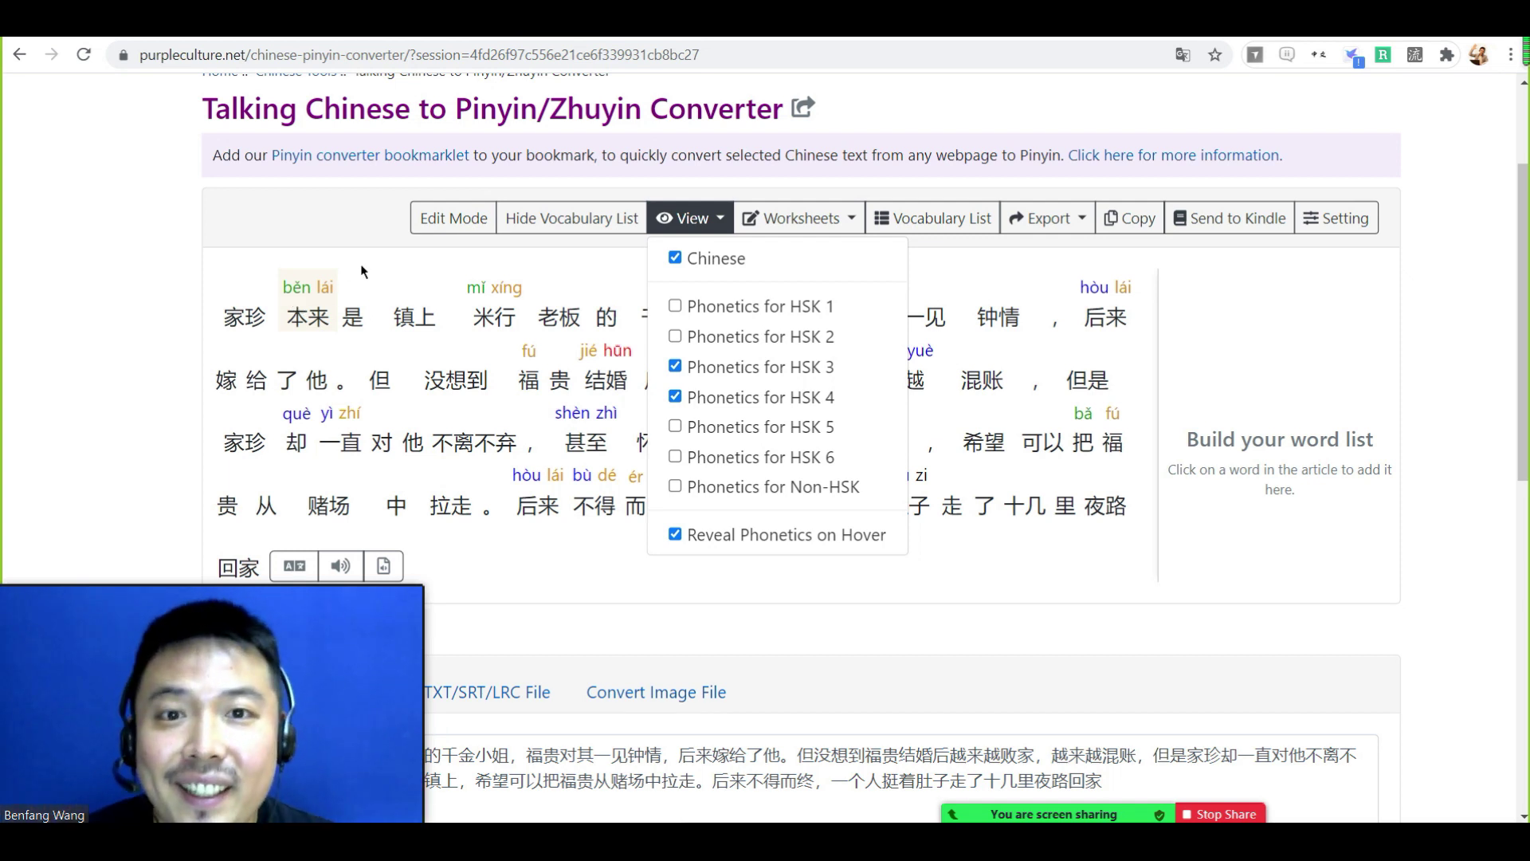
Show the phonetics for HSK 1, HSK 2, HSK 5, HSK 6 and Non-HSK words again
left_click(713, 308)
left_click(706, 336)
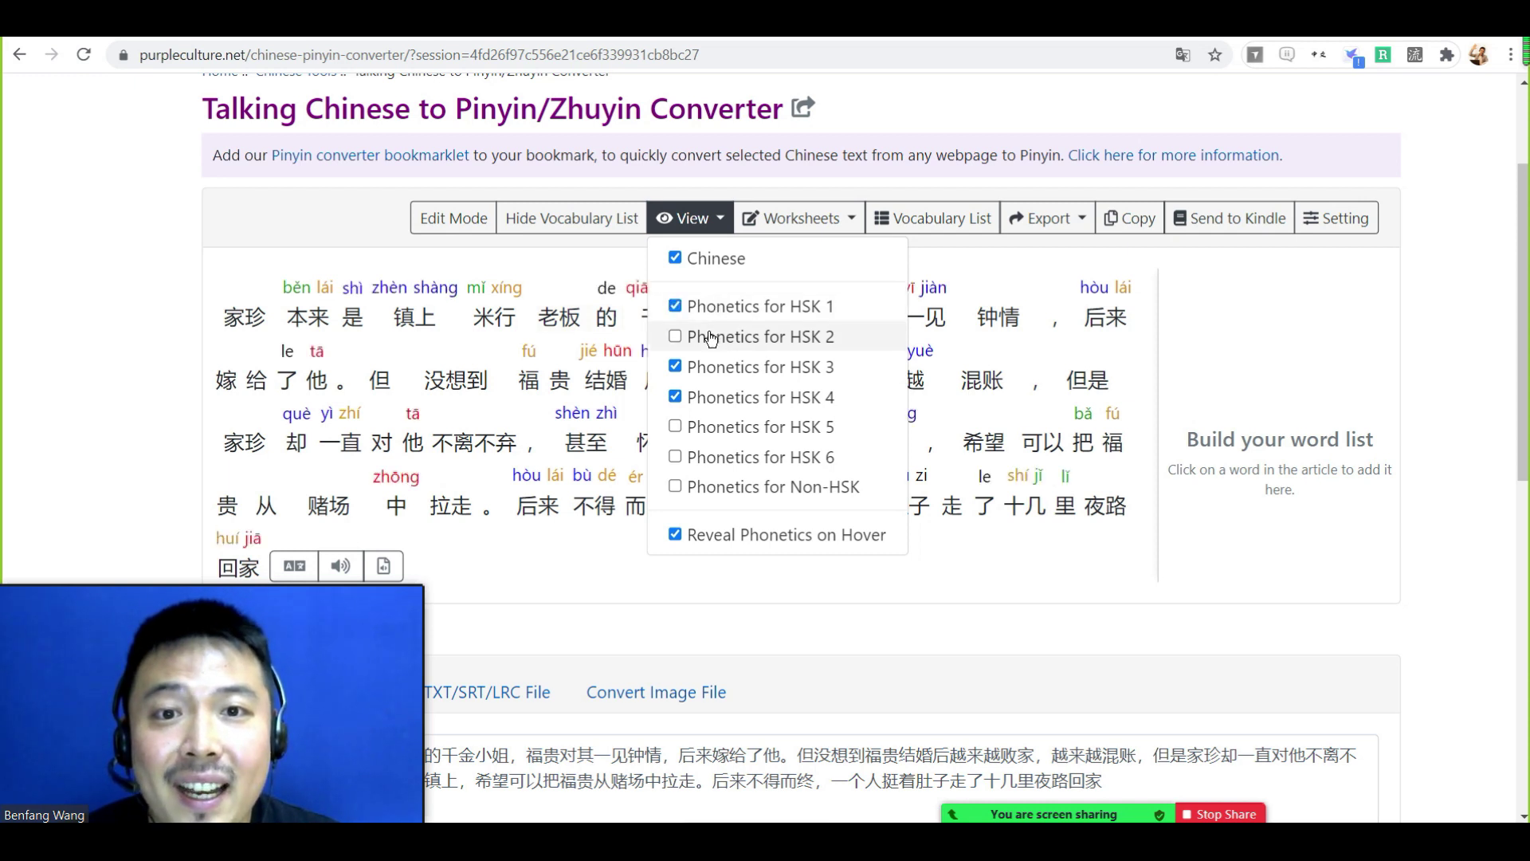
left_click(708, 428)
left_click(708, 459)
left_click(708, 487)
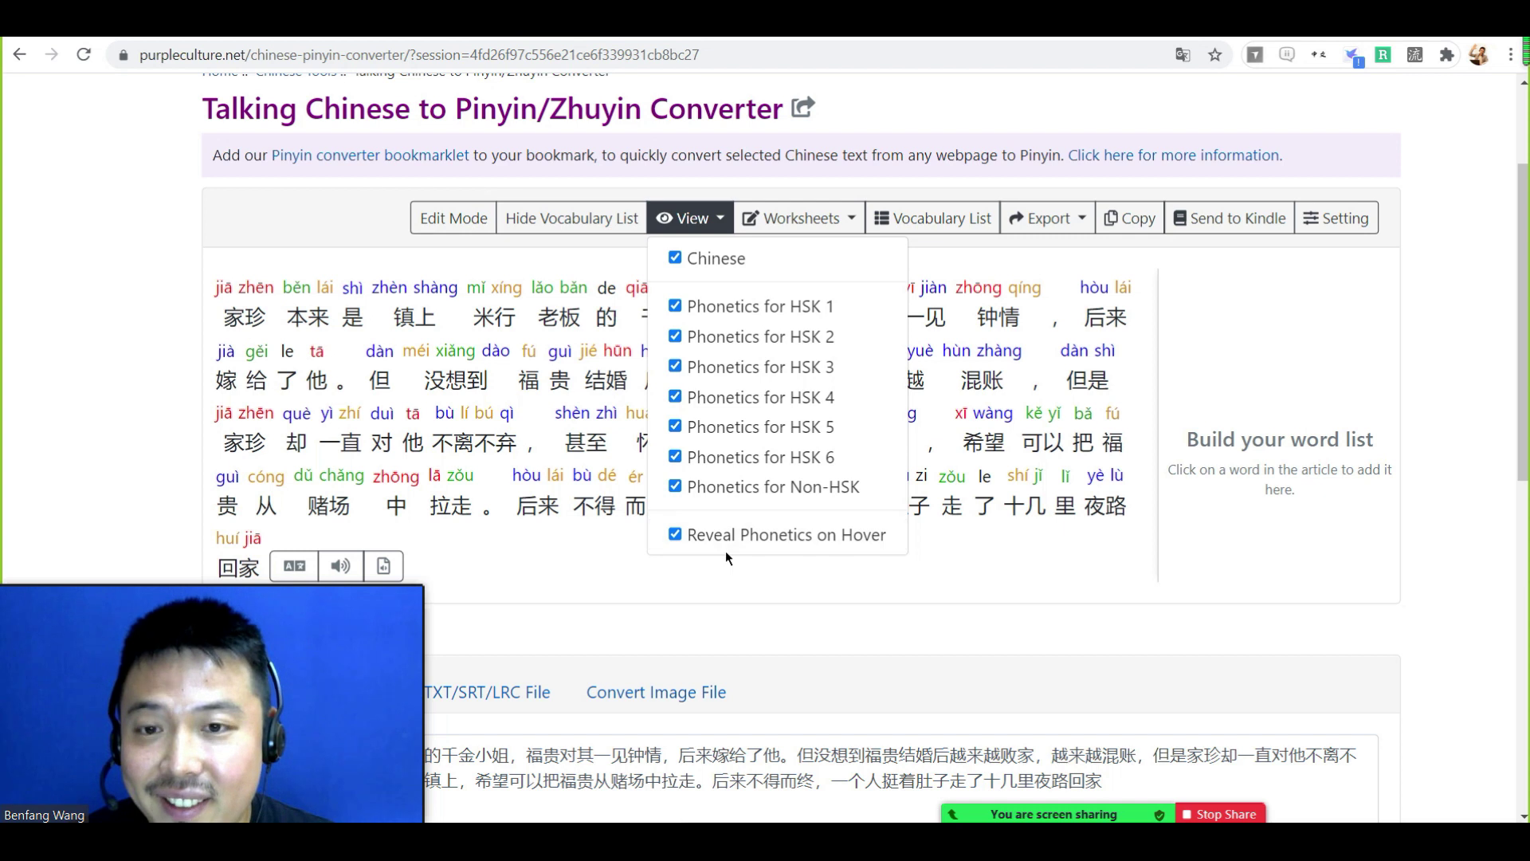
left_click(773, 632)
Translate the converted paragraph into English and play its audio
scroll(709, 610, "down", 1)
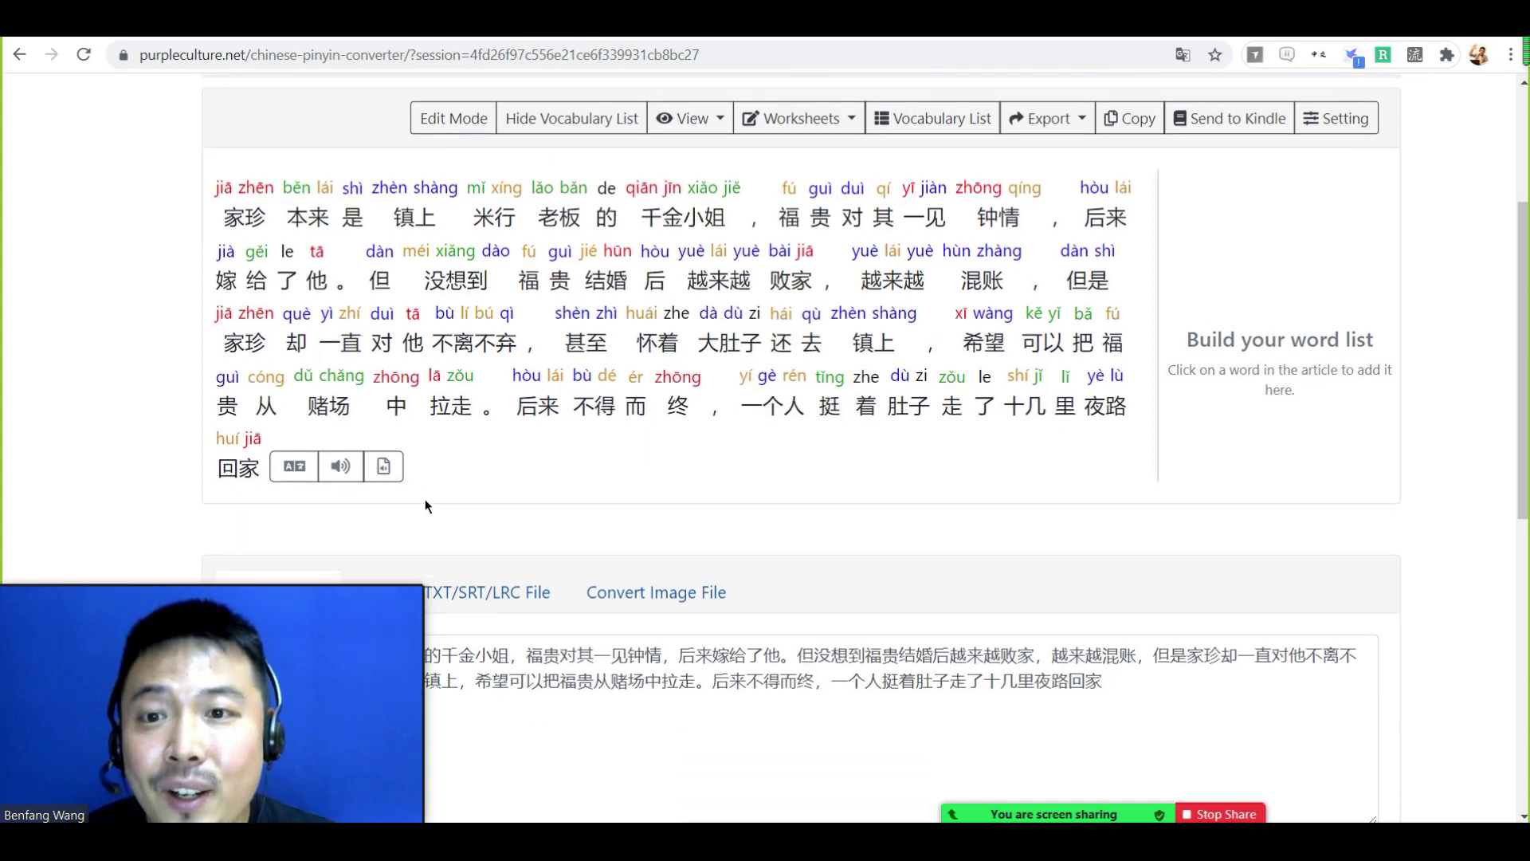
left_click(295, 477)
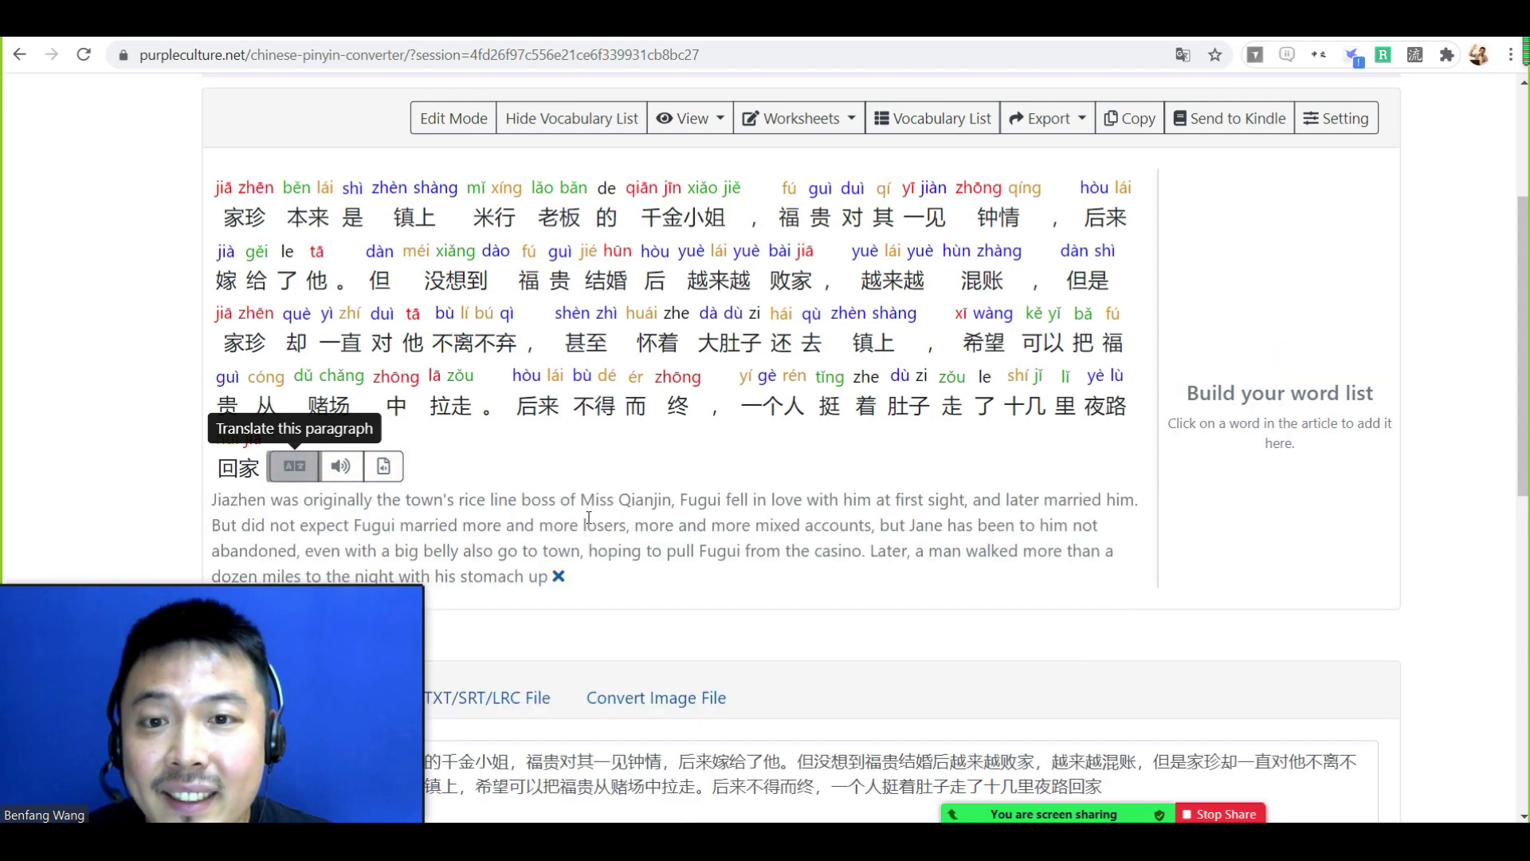
scroll(702, 522, "down", 2)
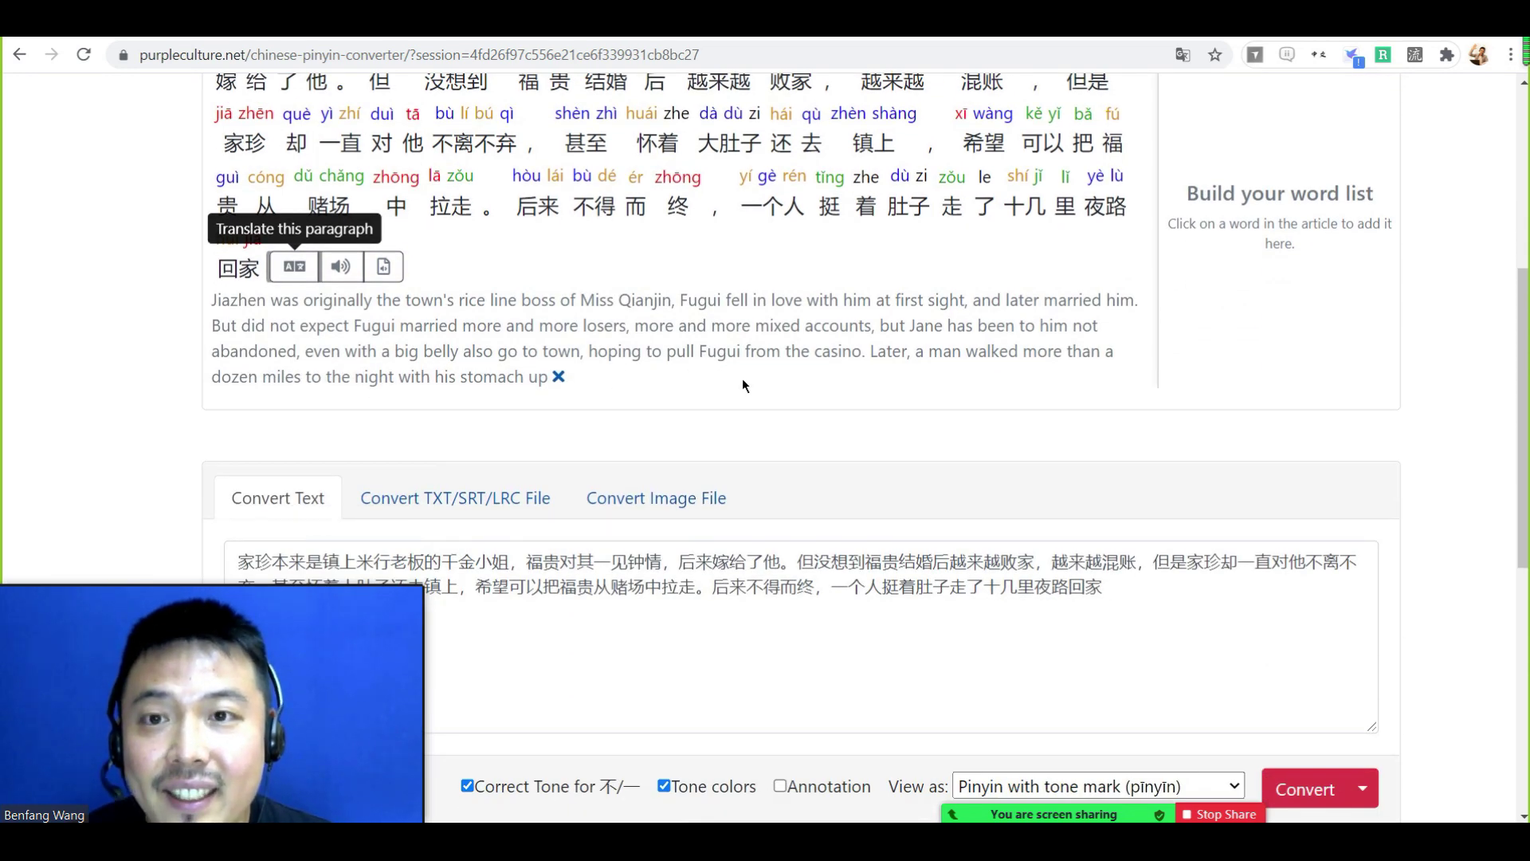
scroll(743, 378, "up", 1)
left_click(345, 374)
scroll(673, 478, "up", 2)
scroll(508, 463, "down", 1)
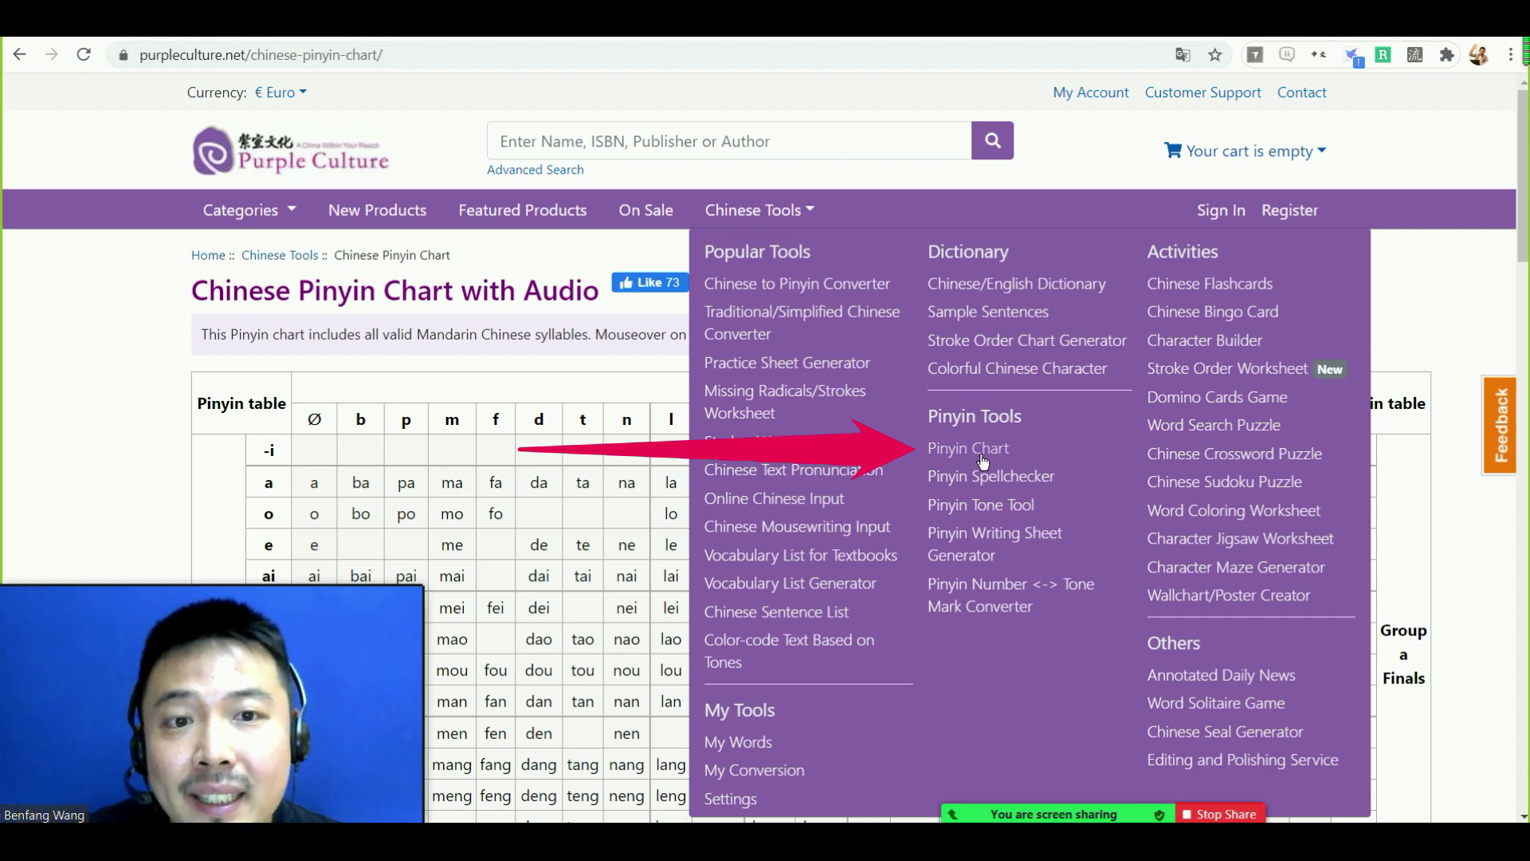
Open the Pinyin Chart and look over its initials and finals
left_click(1005, 461)
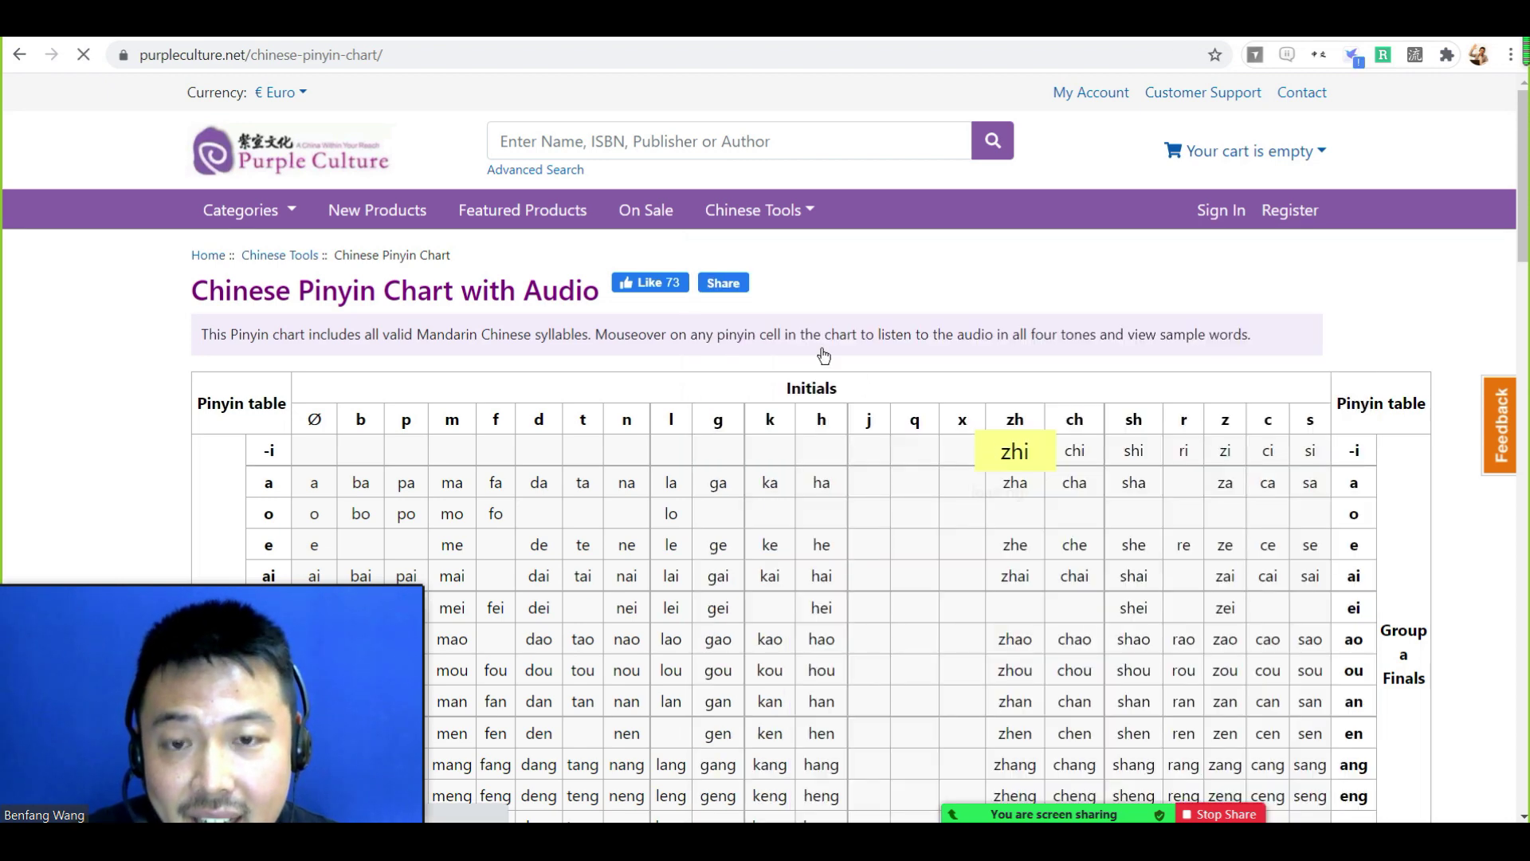
scroll(801, 374, "down", 2)
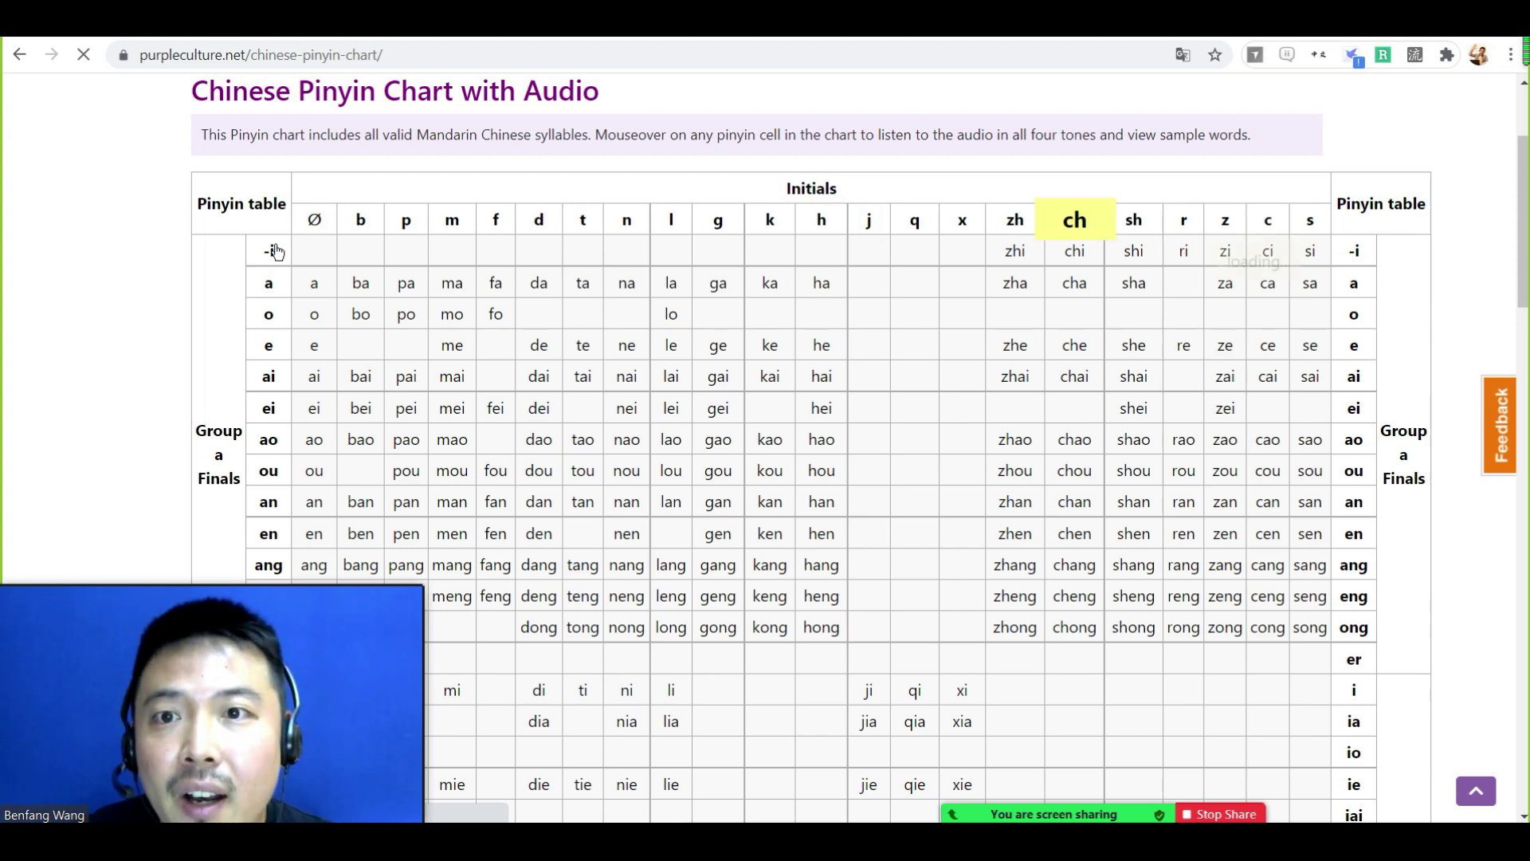
scroll(275, 334, "down", 2)
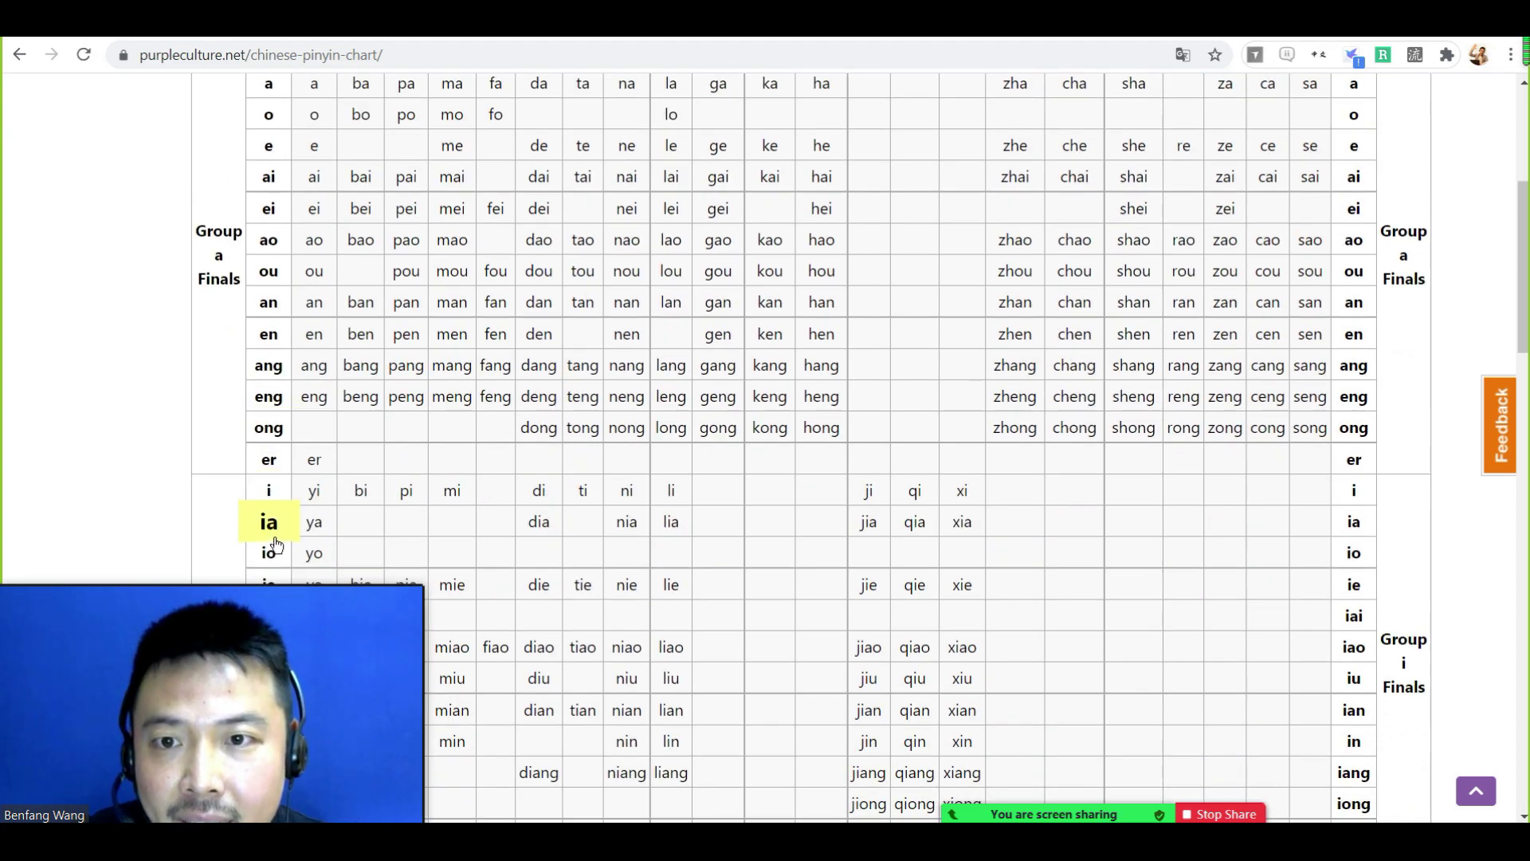
scroll(275, 545, "up", 2)
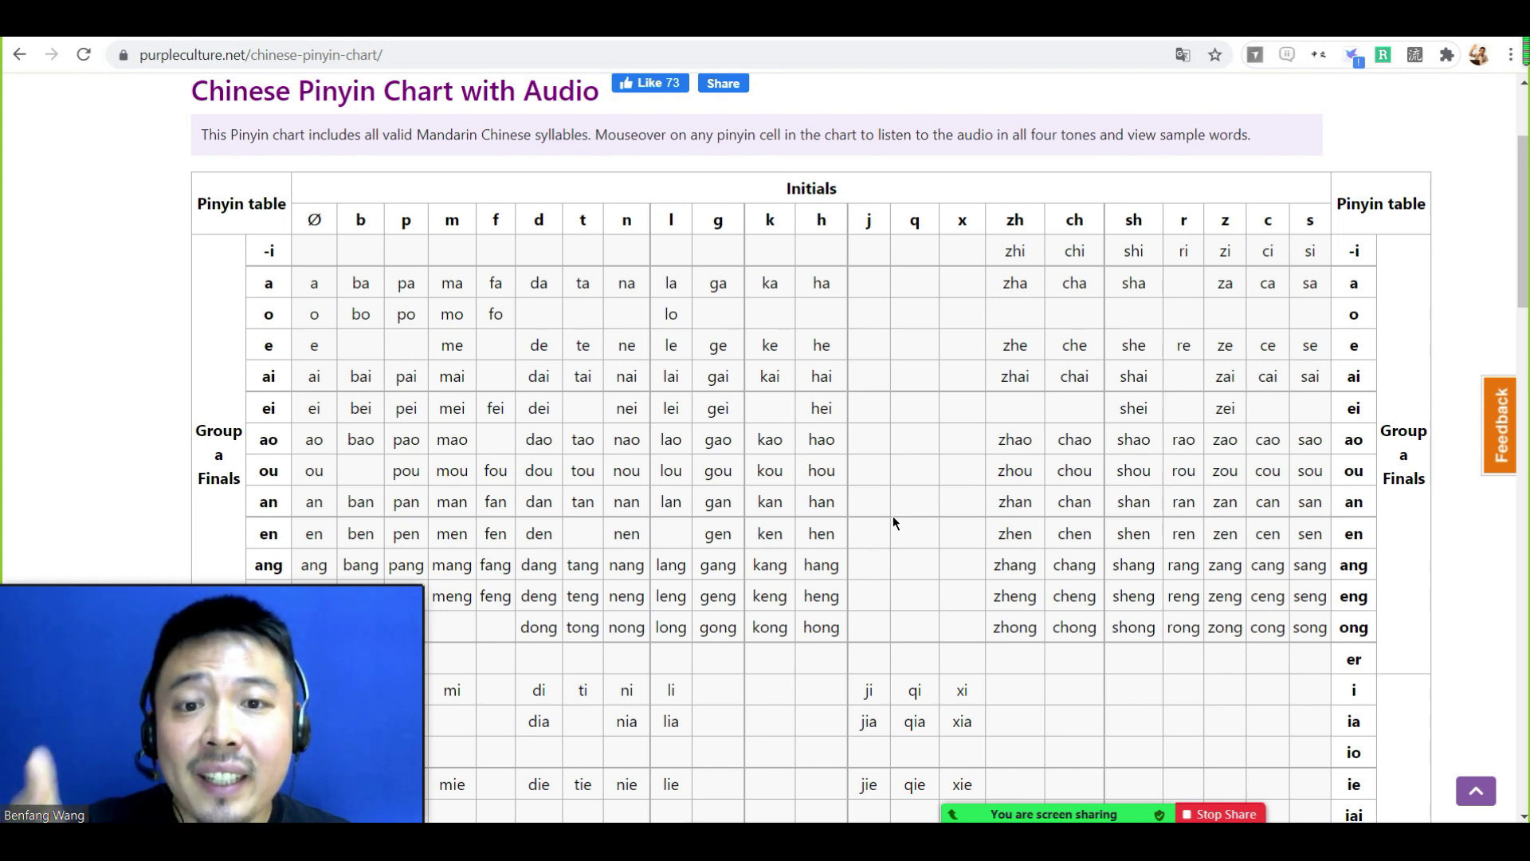
mouse_move(675, 474)
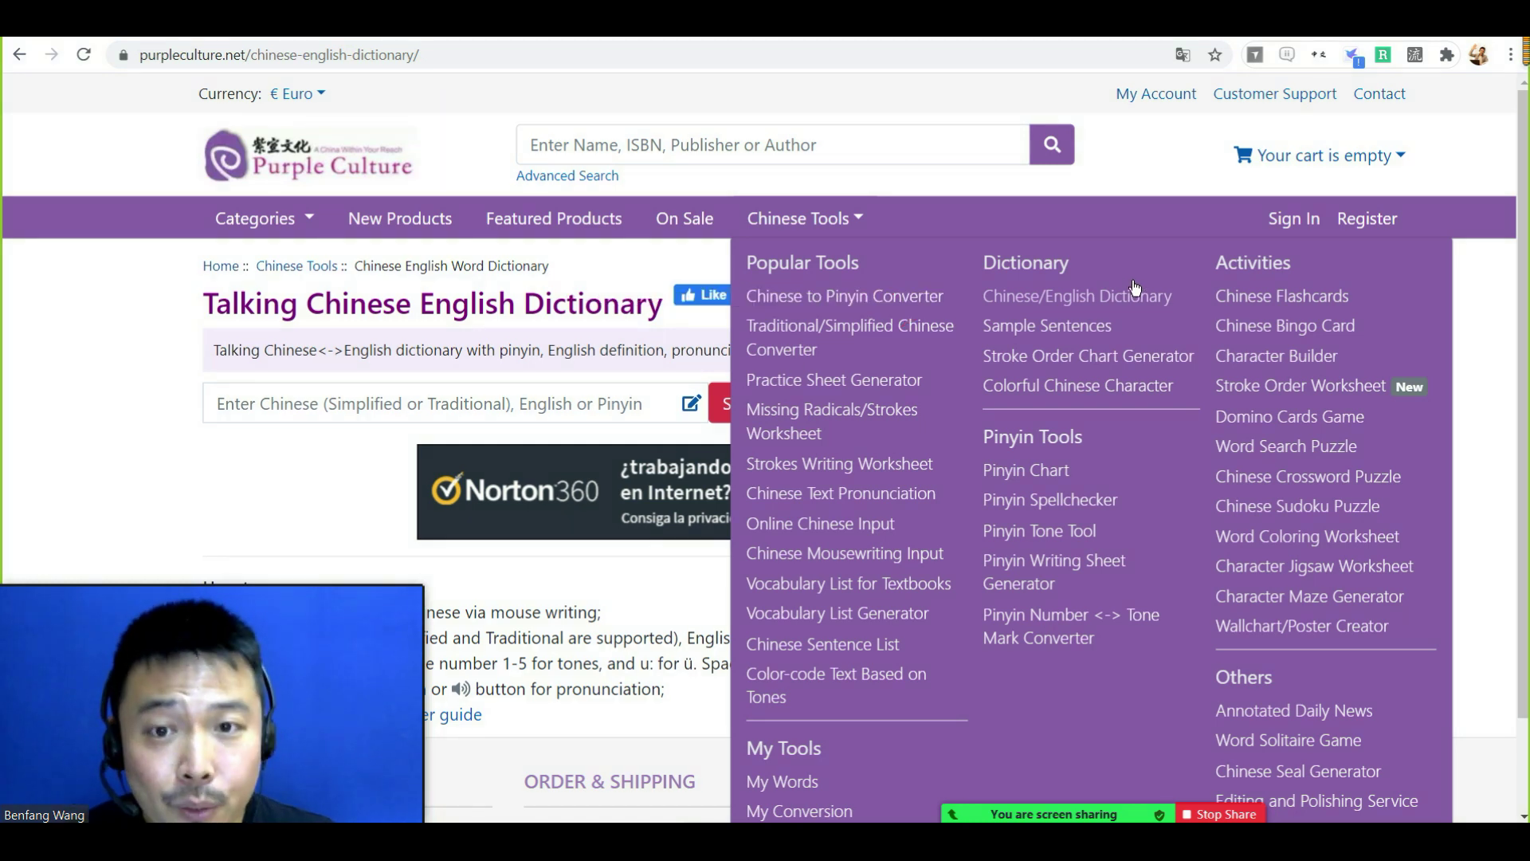
Look up 无论如何 in the Chinese/English Dictionary and read its definition and example sentences
left_click(261, 405)
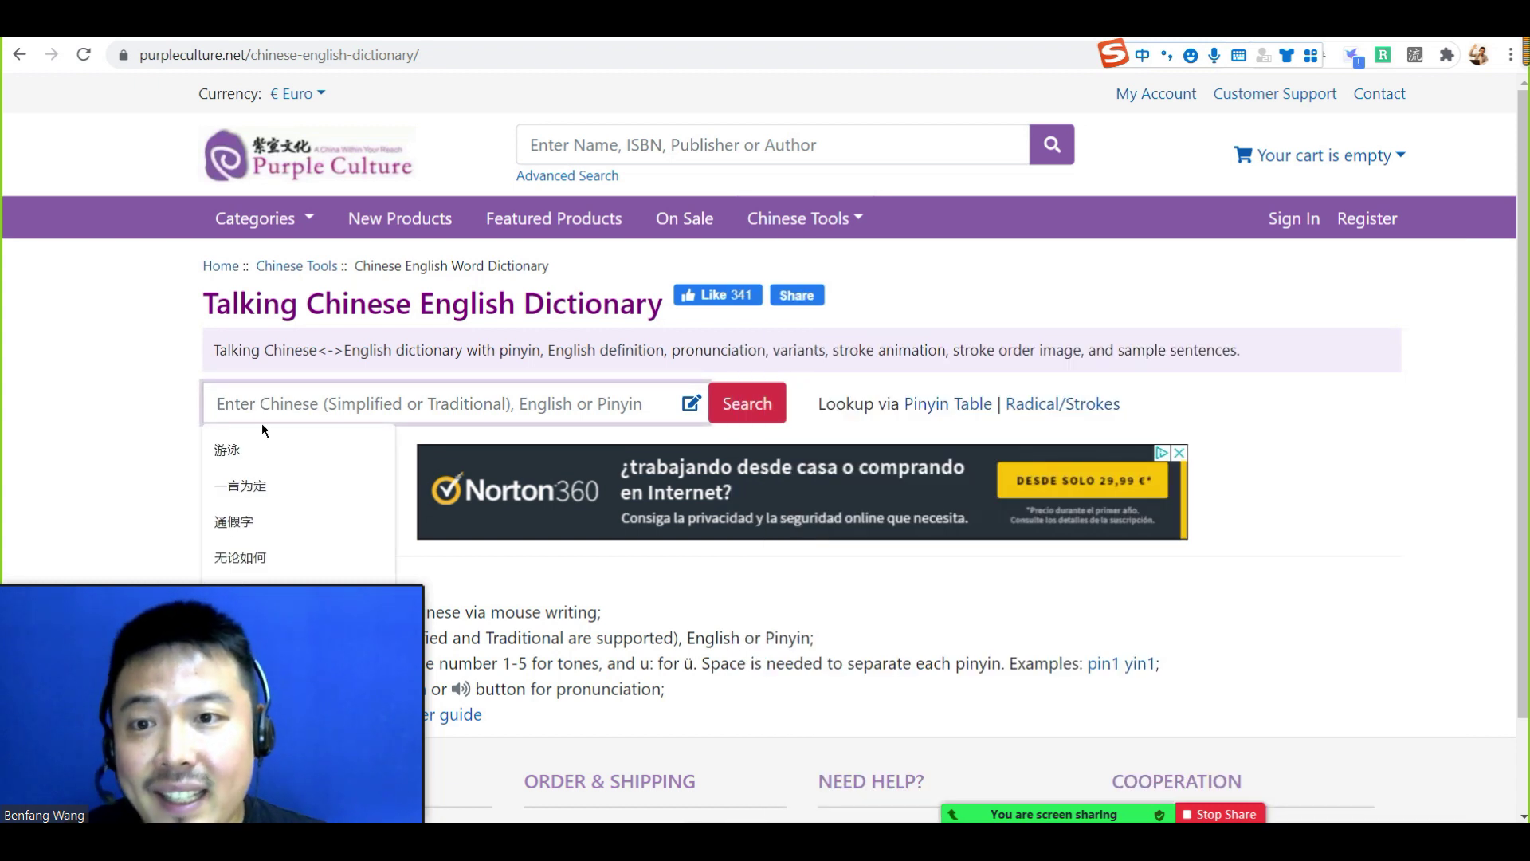
left_click(237, 558)
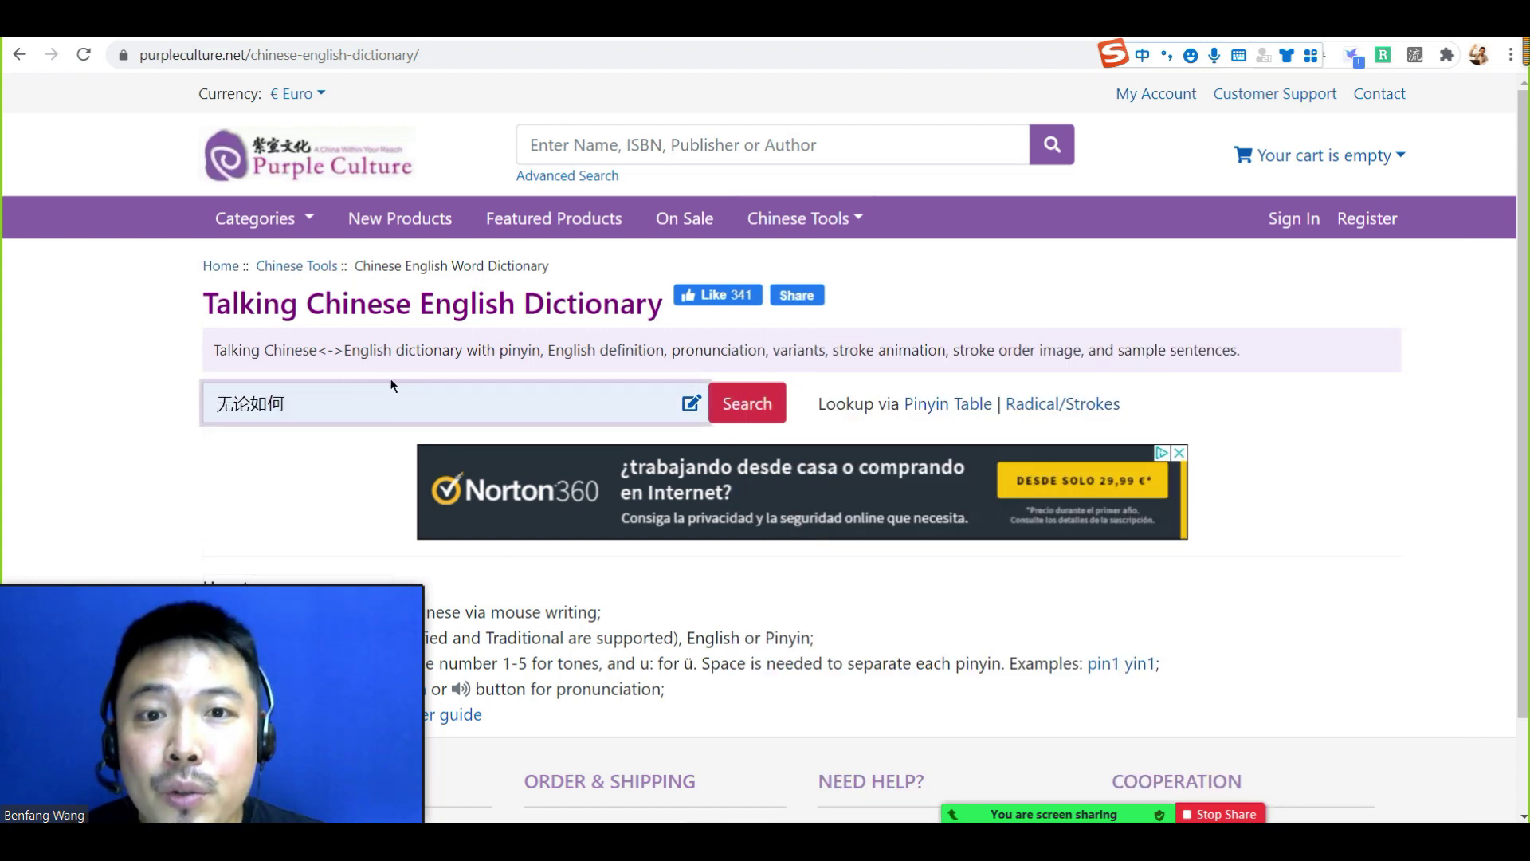
left_click(759, 403)
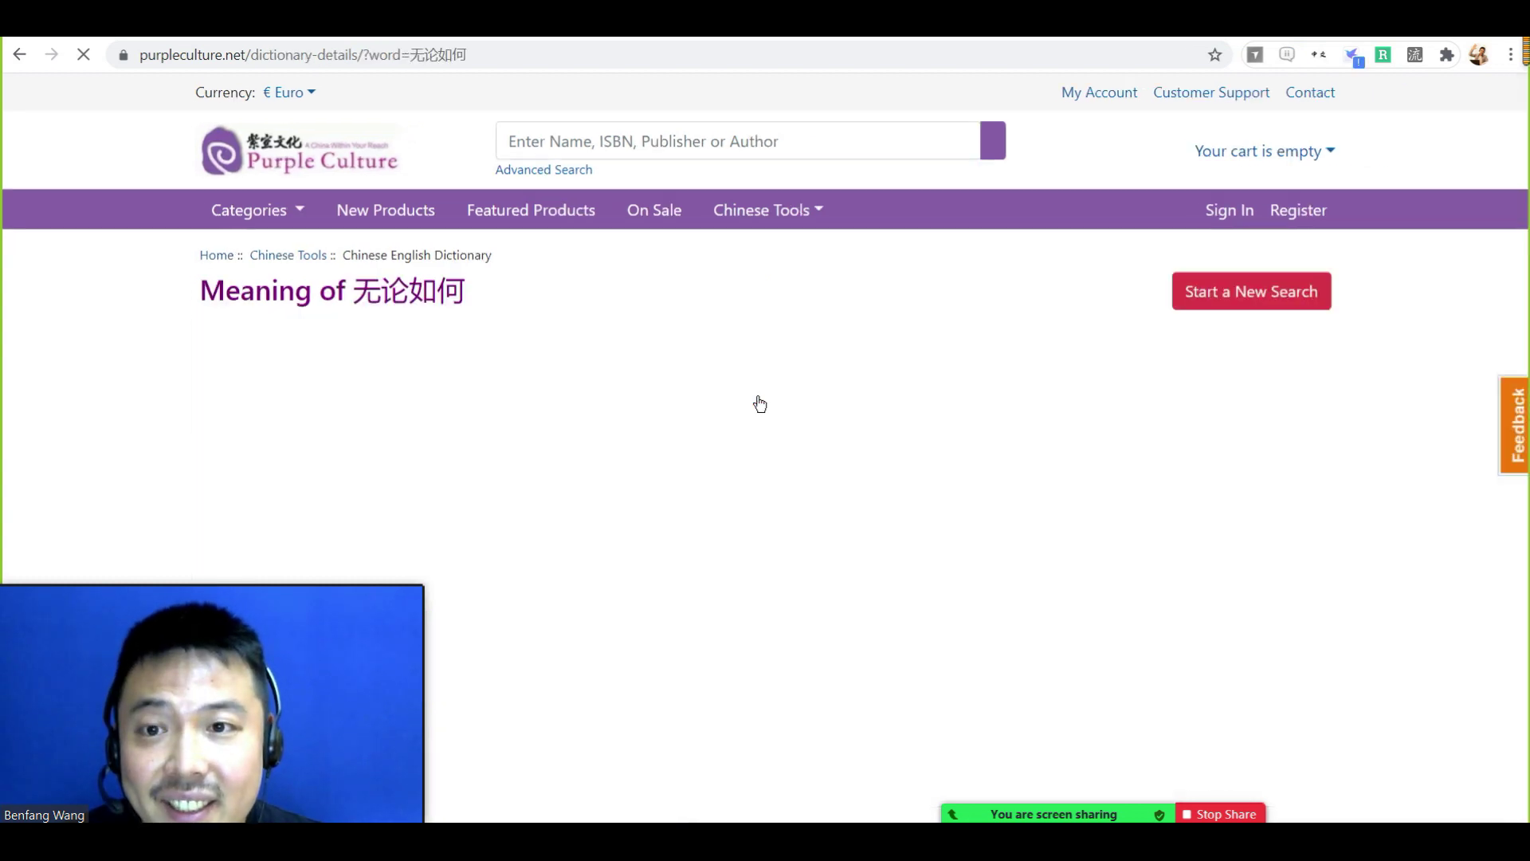
scroll(731, 438, "down", 1)
scroll(540, 295, "down", 1)
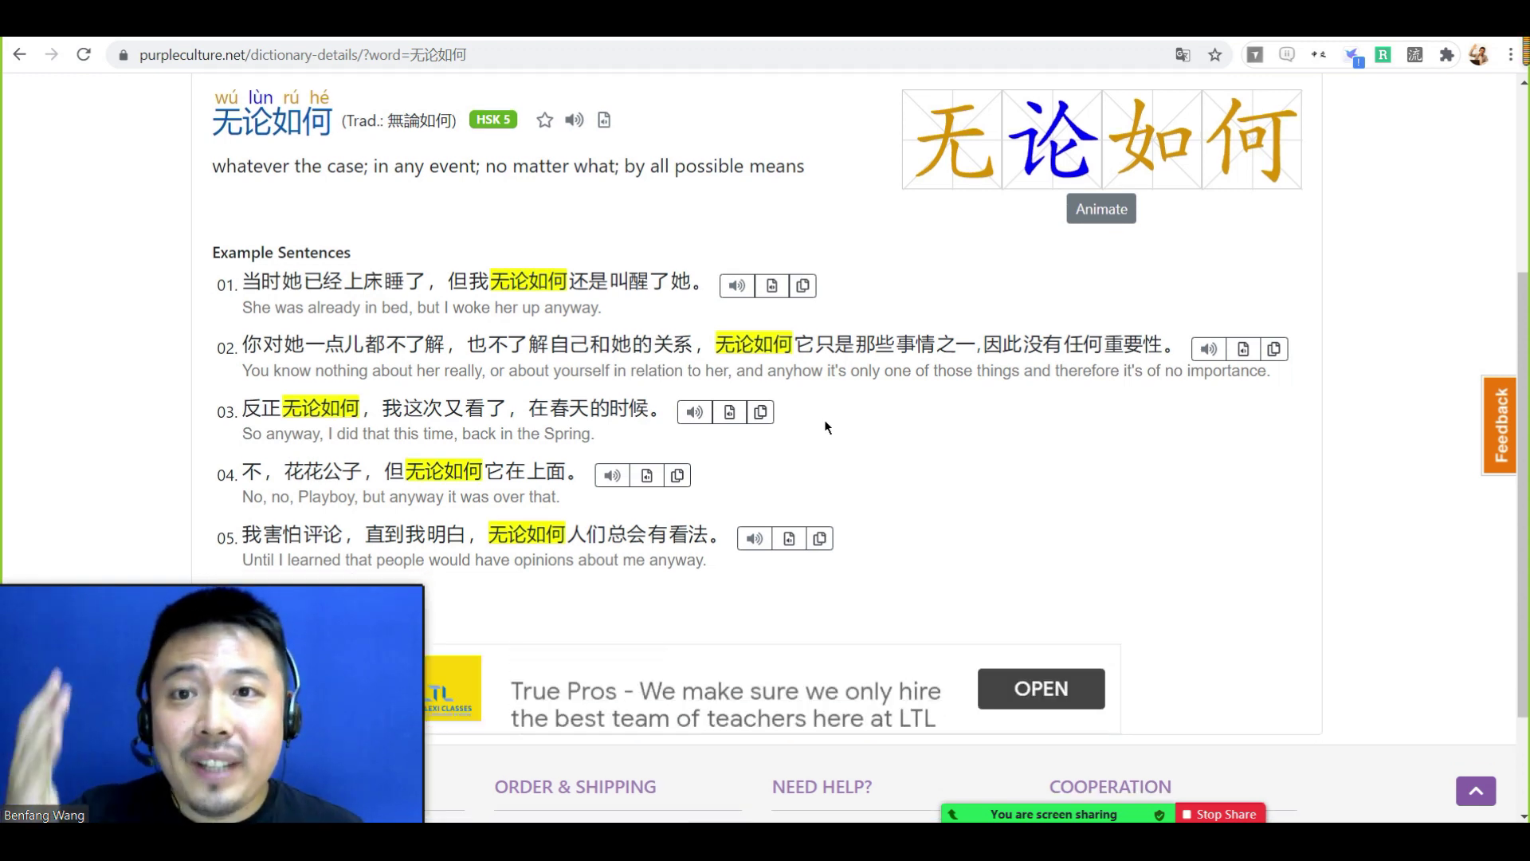
Review the example sentences for 无论如何 and play its stroke-order animation
scroll(824, 419, "down", 1)
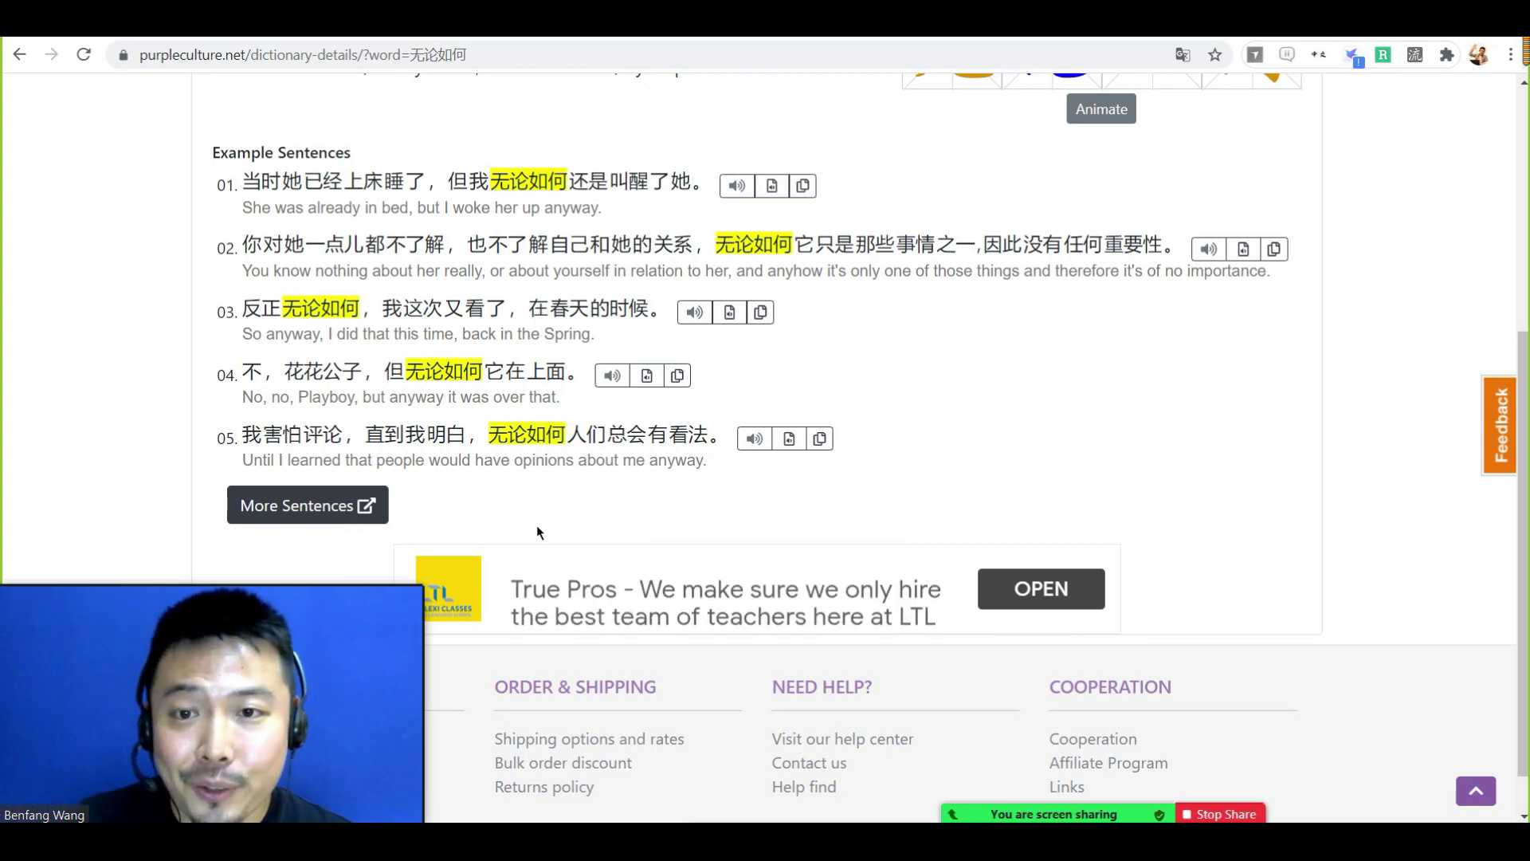
scroll(1094, 365, "up", 2)
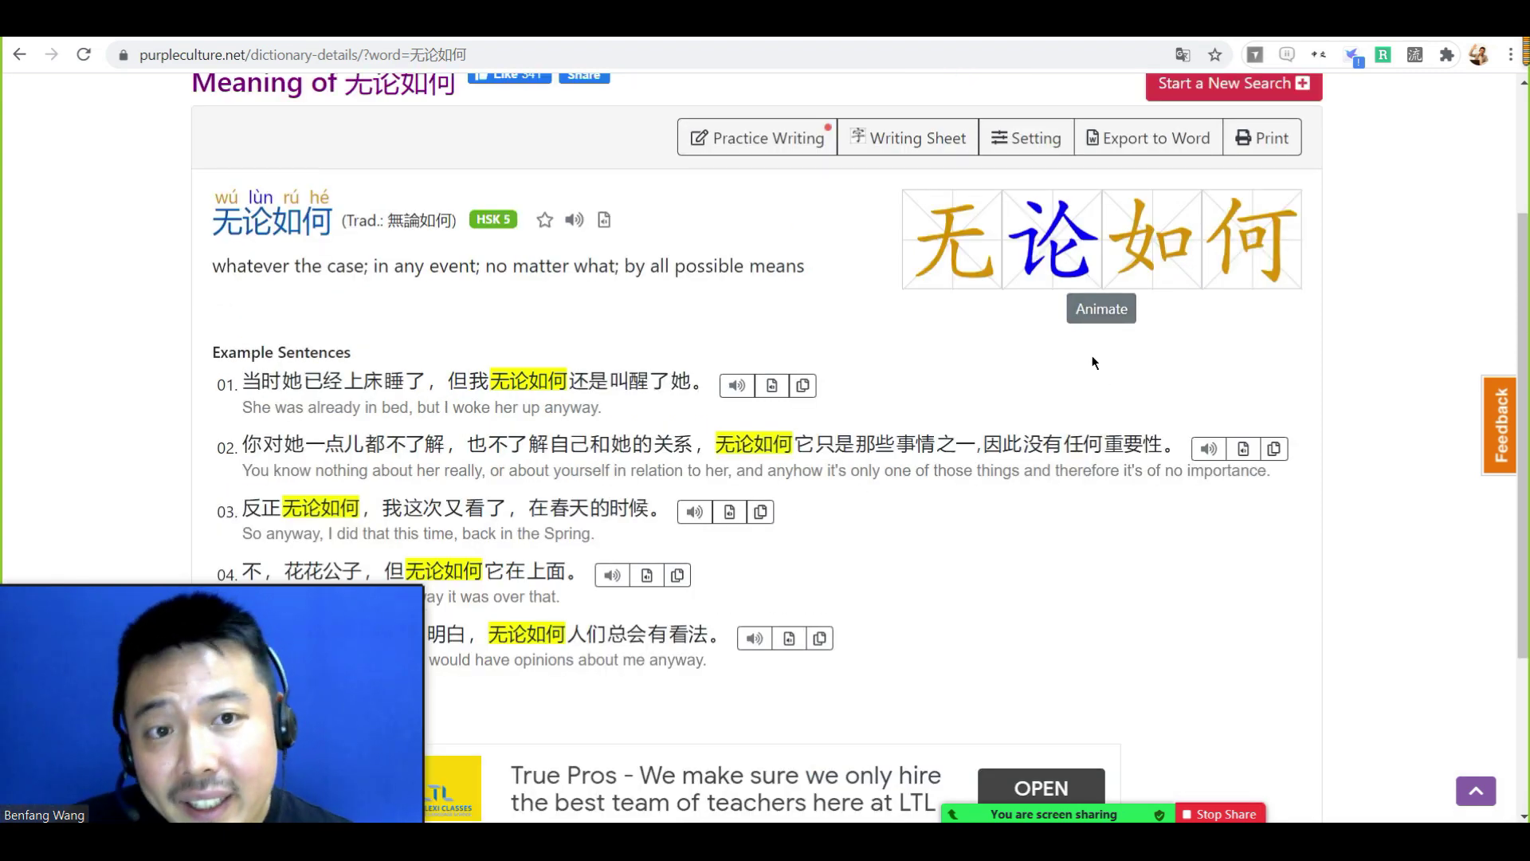
left_click(1101, 309)
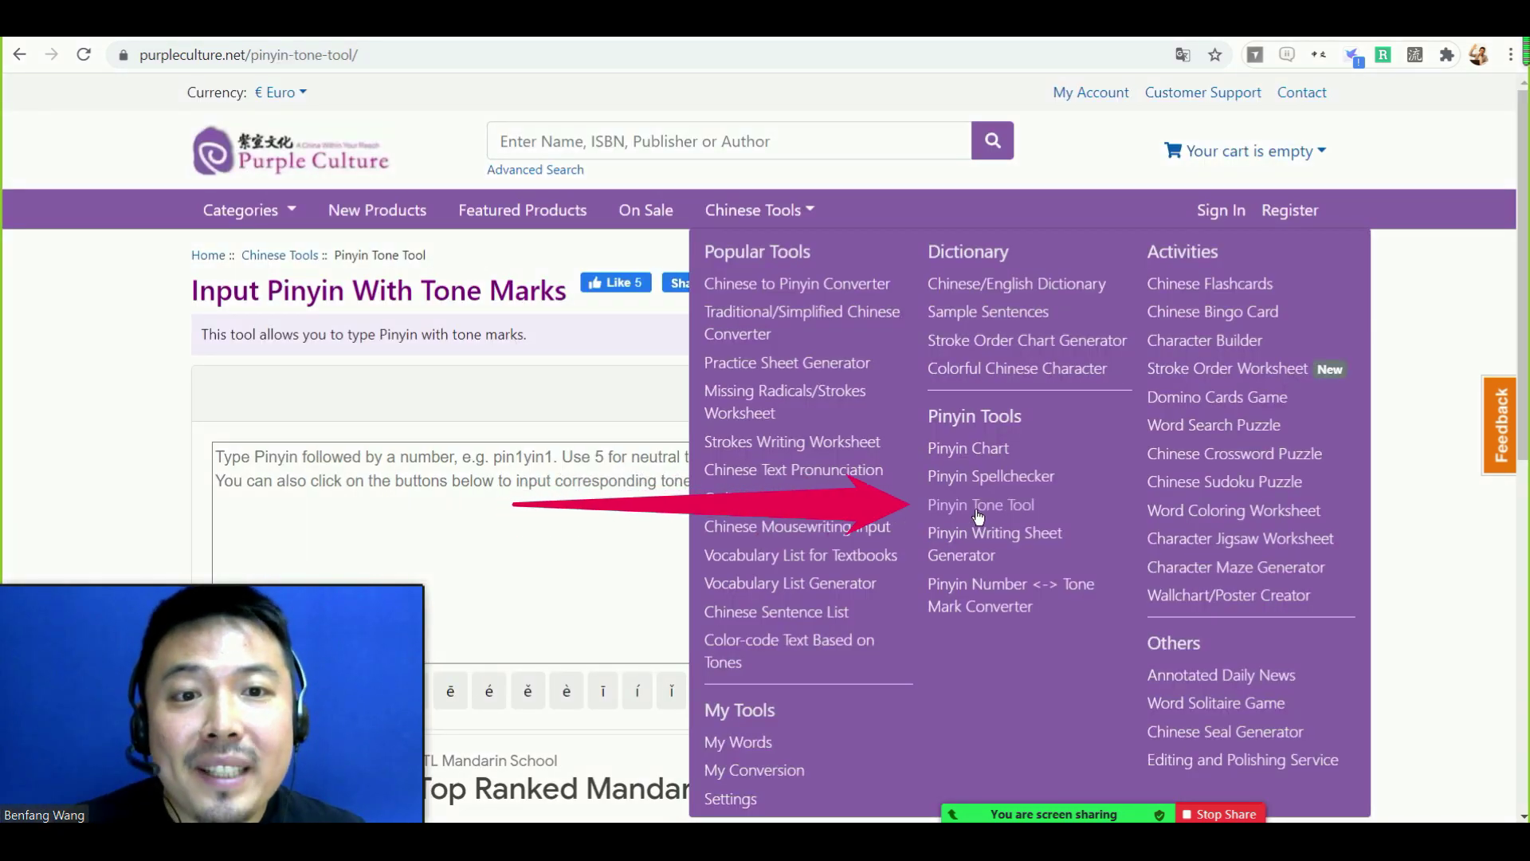
Open the classnote 10 1 document in Word and copy the vocabulary entries from 演唱会 through 话题
left_click(532, 539)
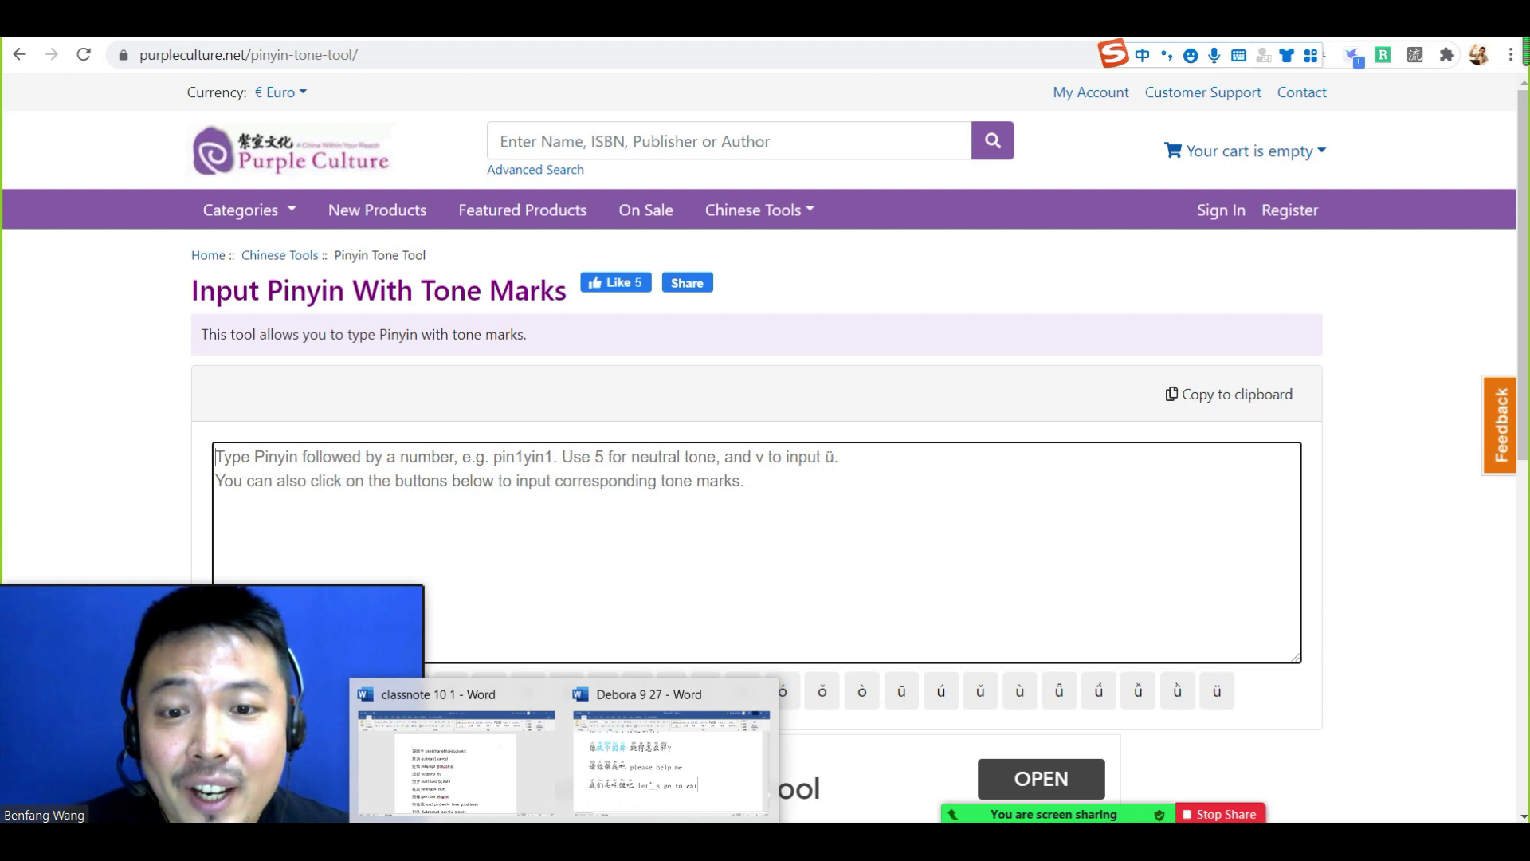
left_click(526, 787)
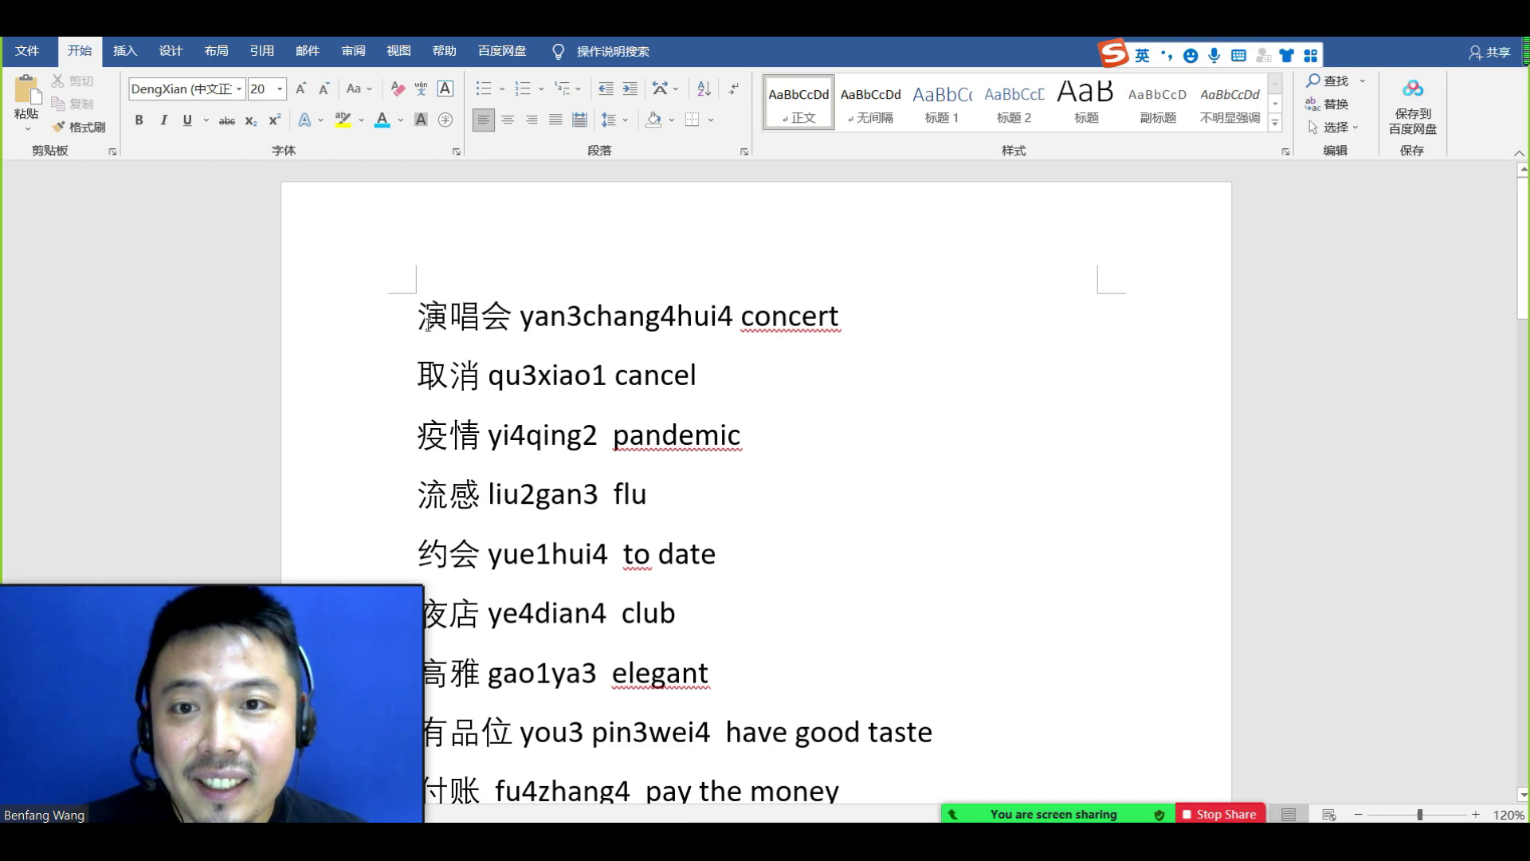
left_click_drag(428, 321, 937, 721)
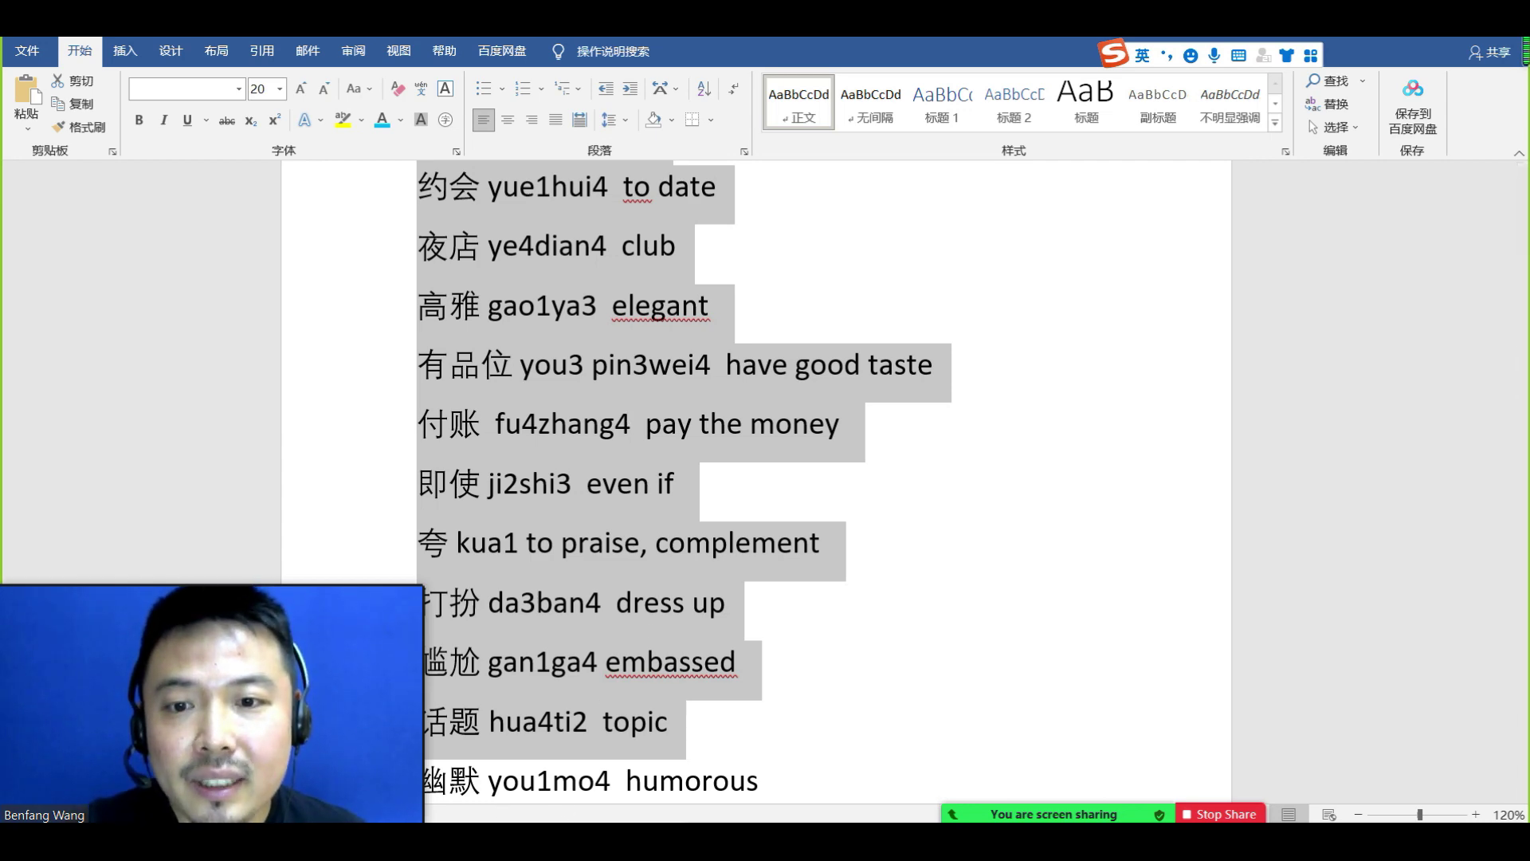
Paste the copied vocabulary entries into the Pinyin Tone Tool in the browser and insert a space after 话题
left_click(444, 761)
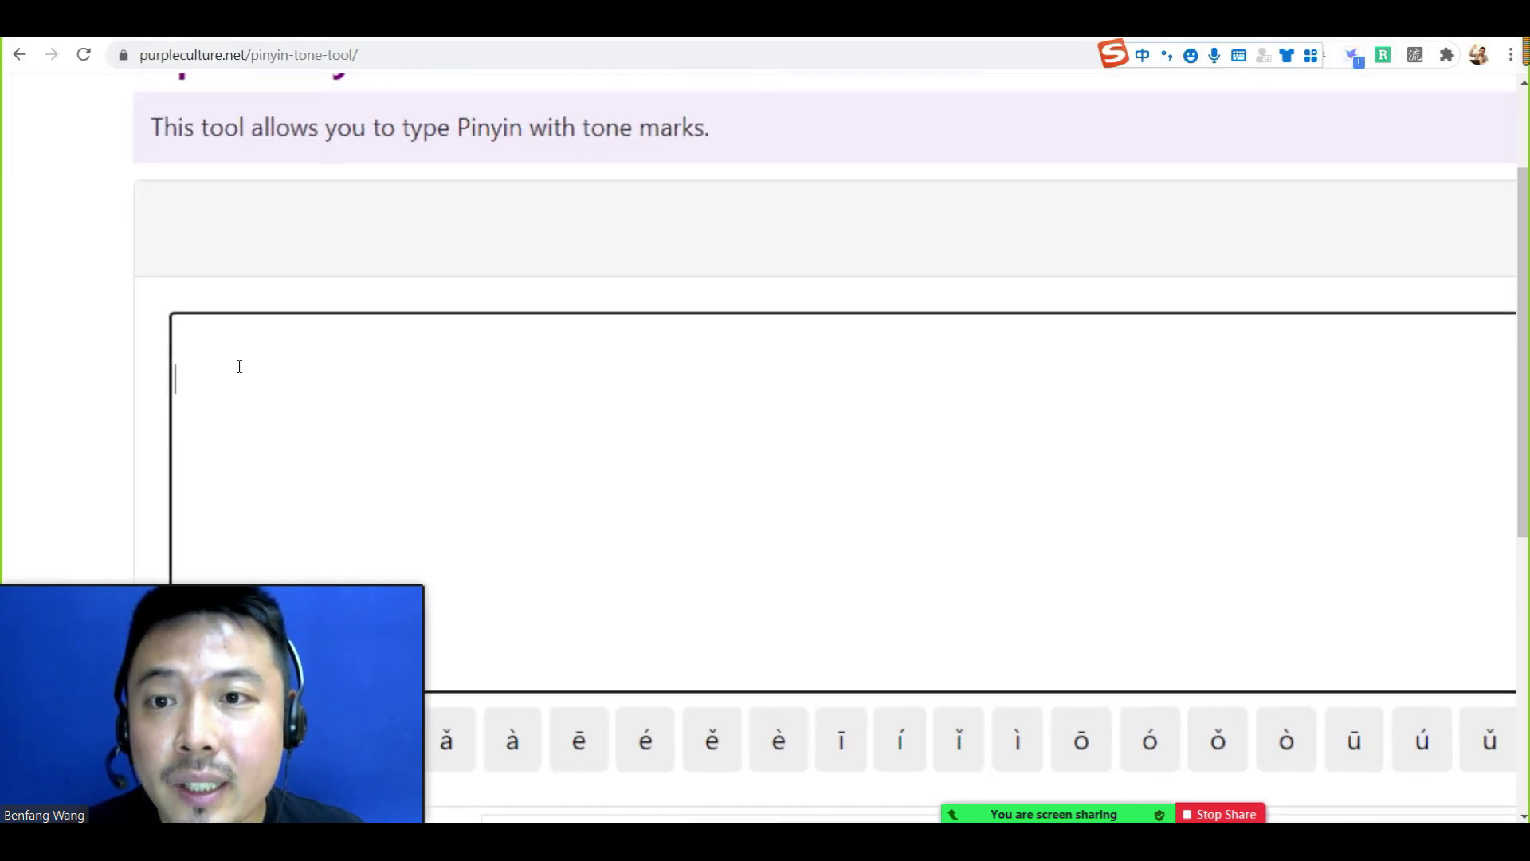
key("ctrl+v")
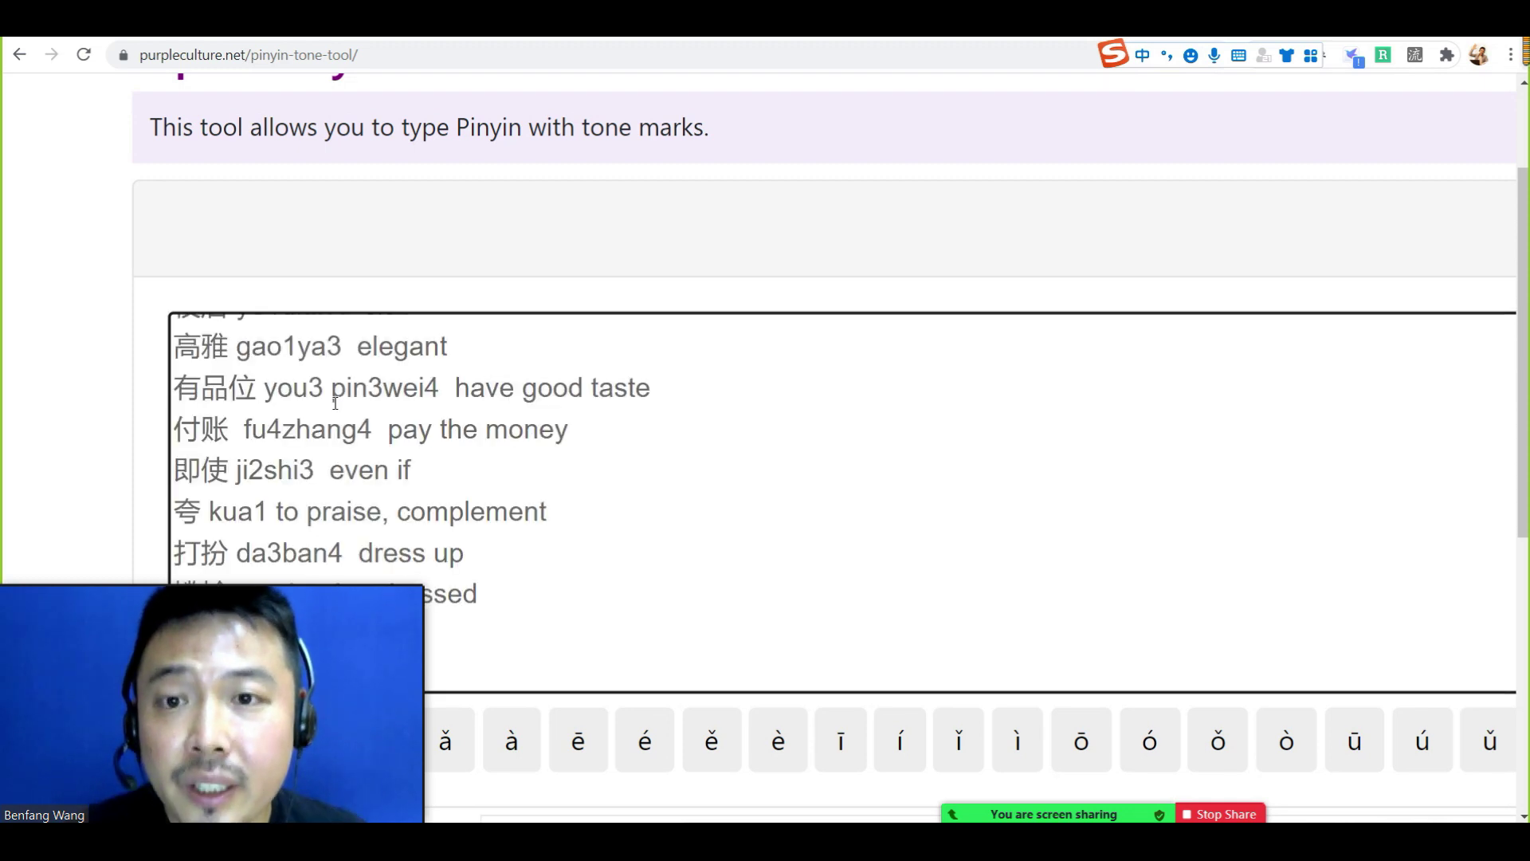
scroll(455, 510, "down", 1)
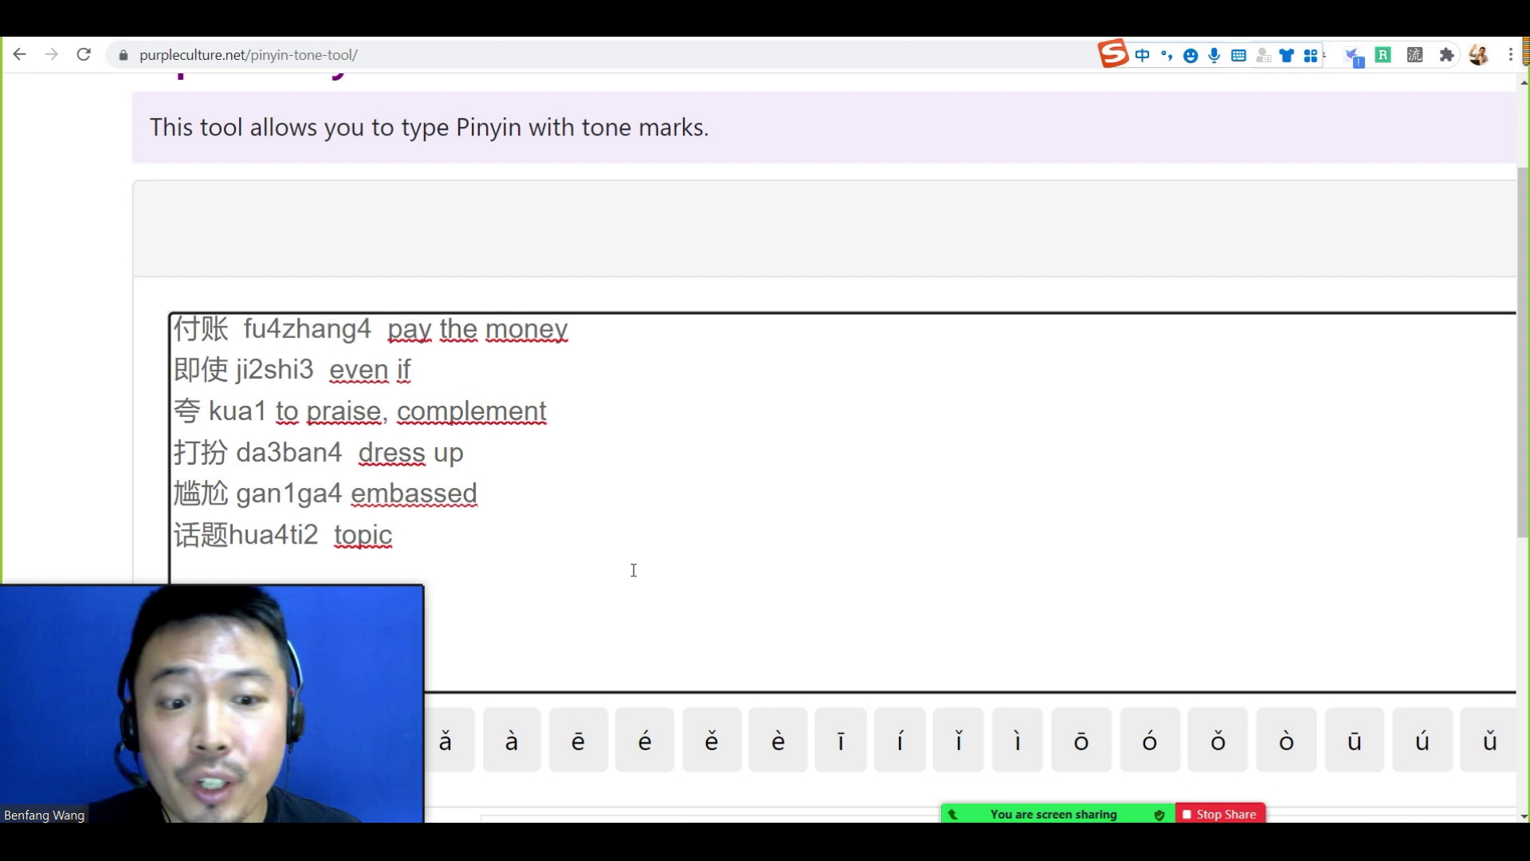
key("space")
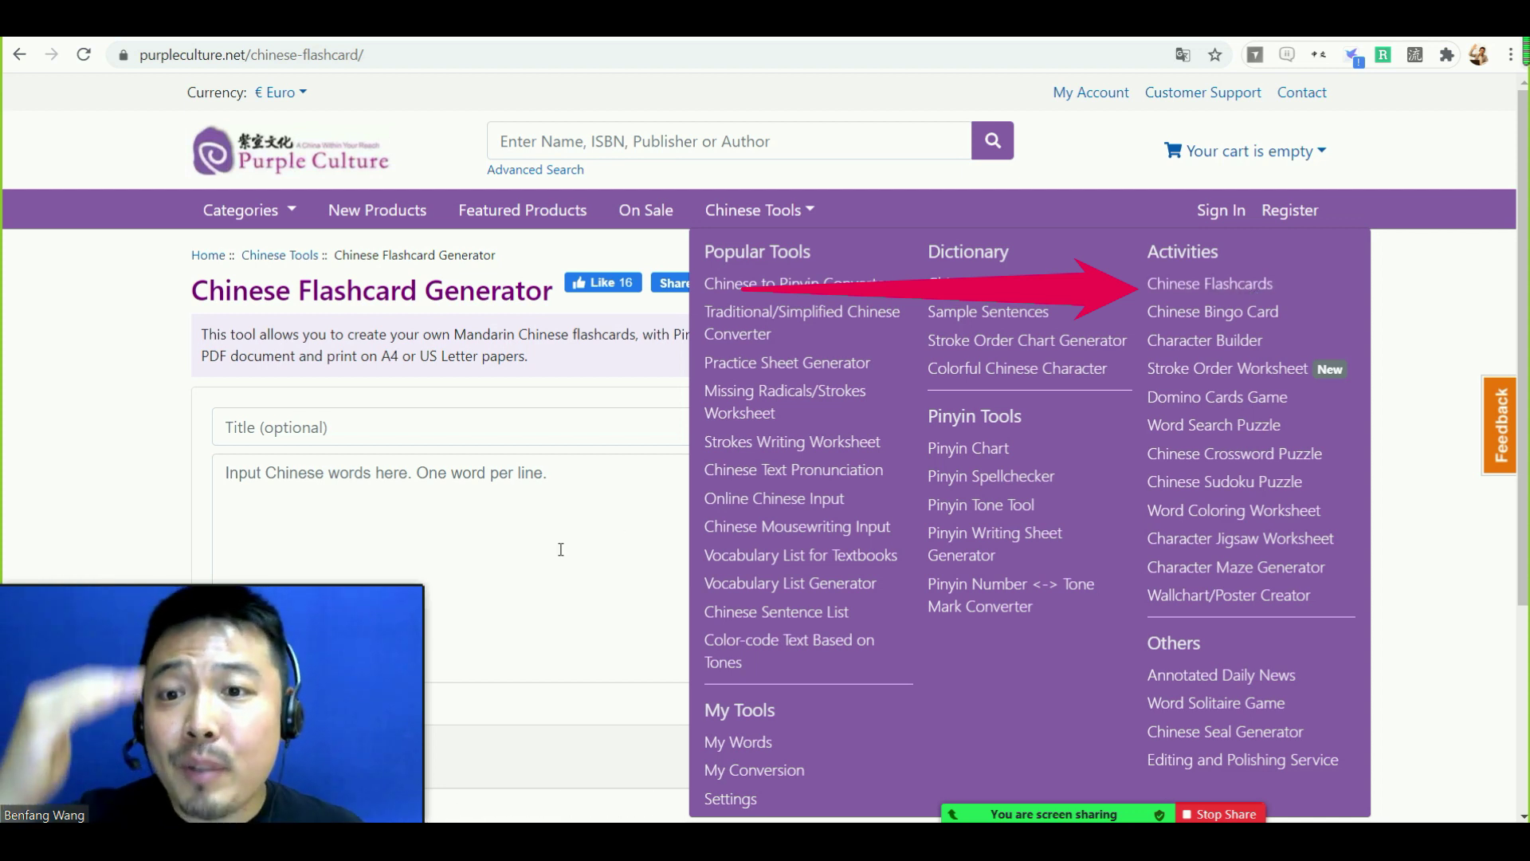
Paste the Chinese word list from 演唱会 through 即使 into the Chinese Flashcard Generator and check the pasted words
left_click(517, 493)
right_click(522, 493)
left_click(582, 299)
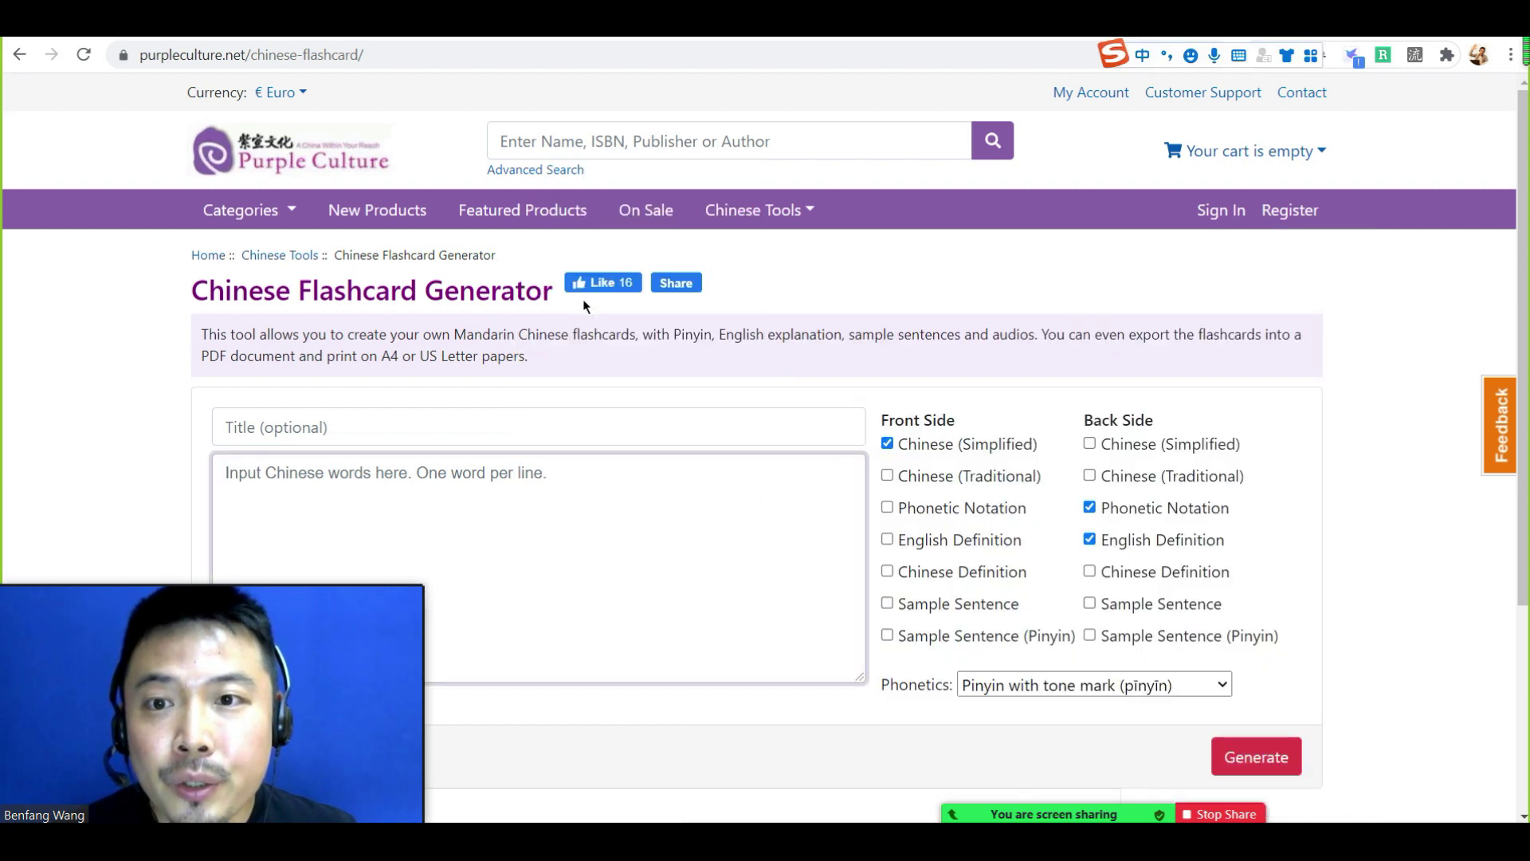
scroll(327, 506, "down", 3)
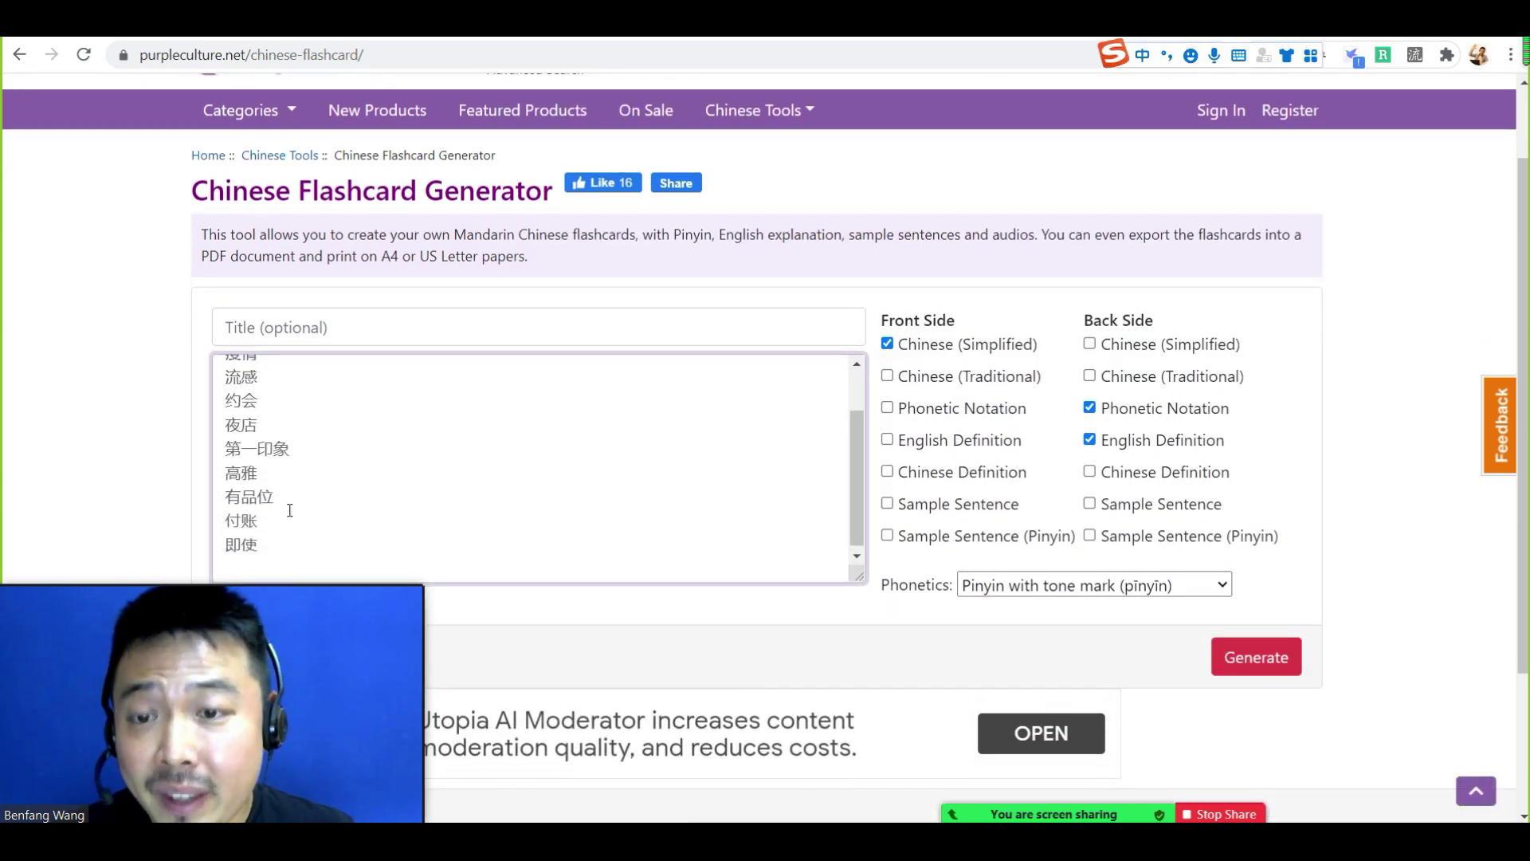
scroll(289, 510, "up", 1)
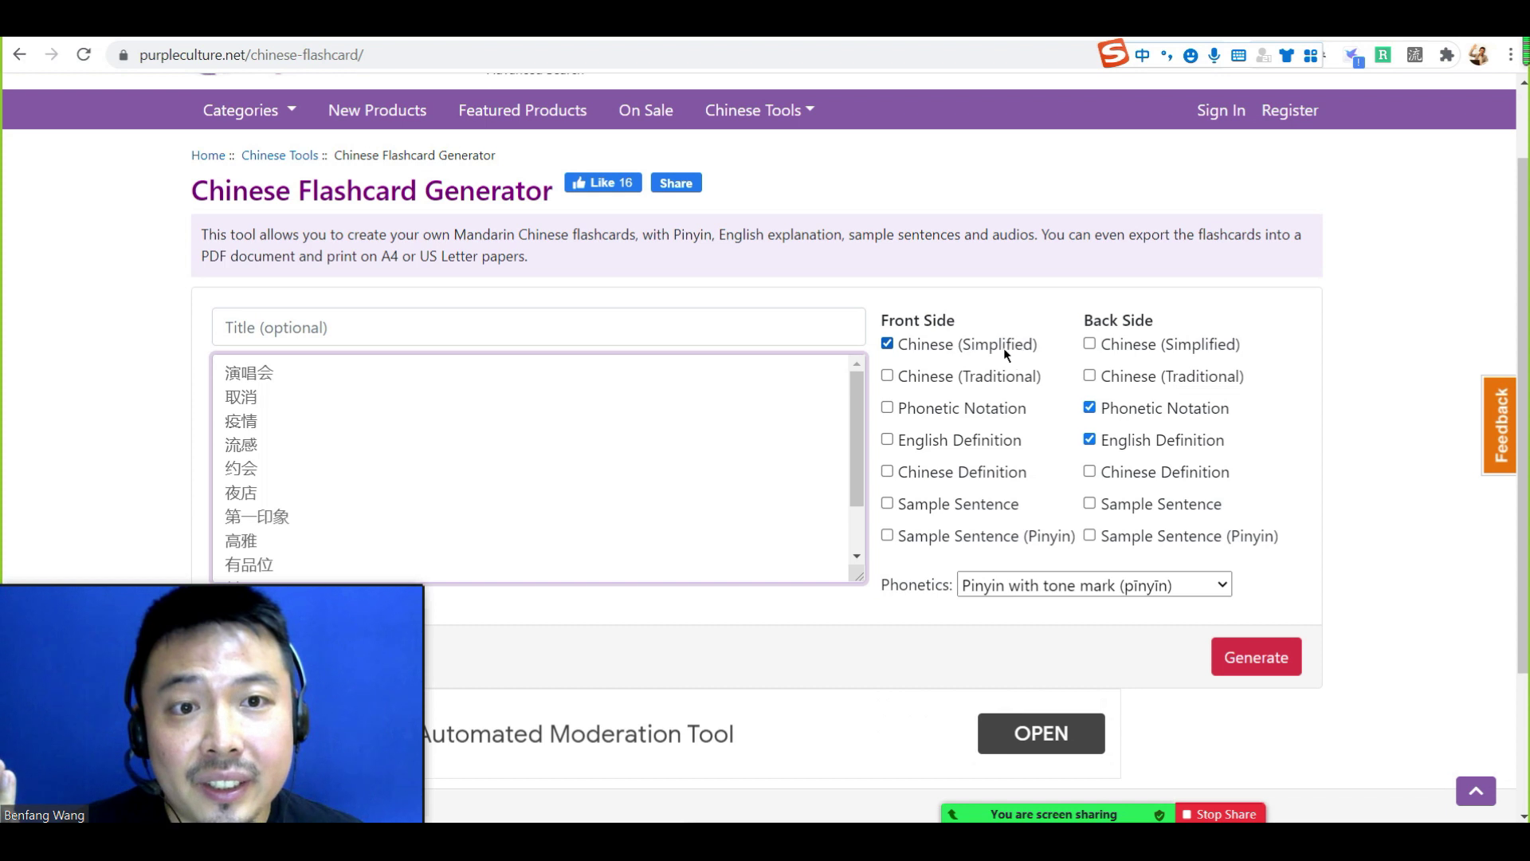
Add Chinese (Traditional) to the front side of the flashcards and generate the set
left_click(888, 375)
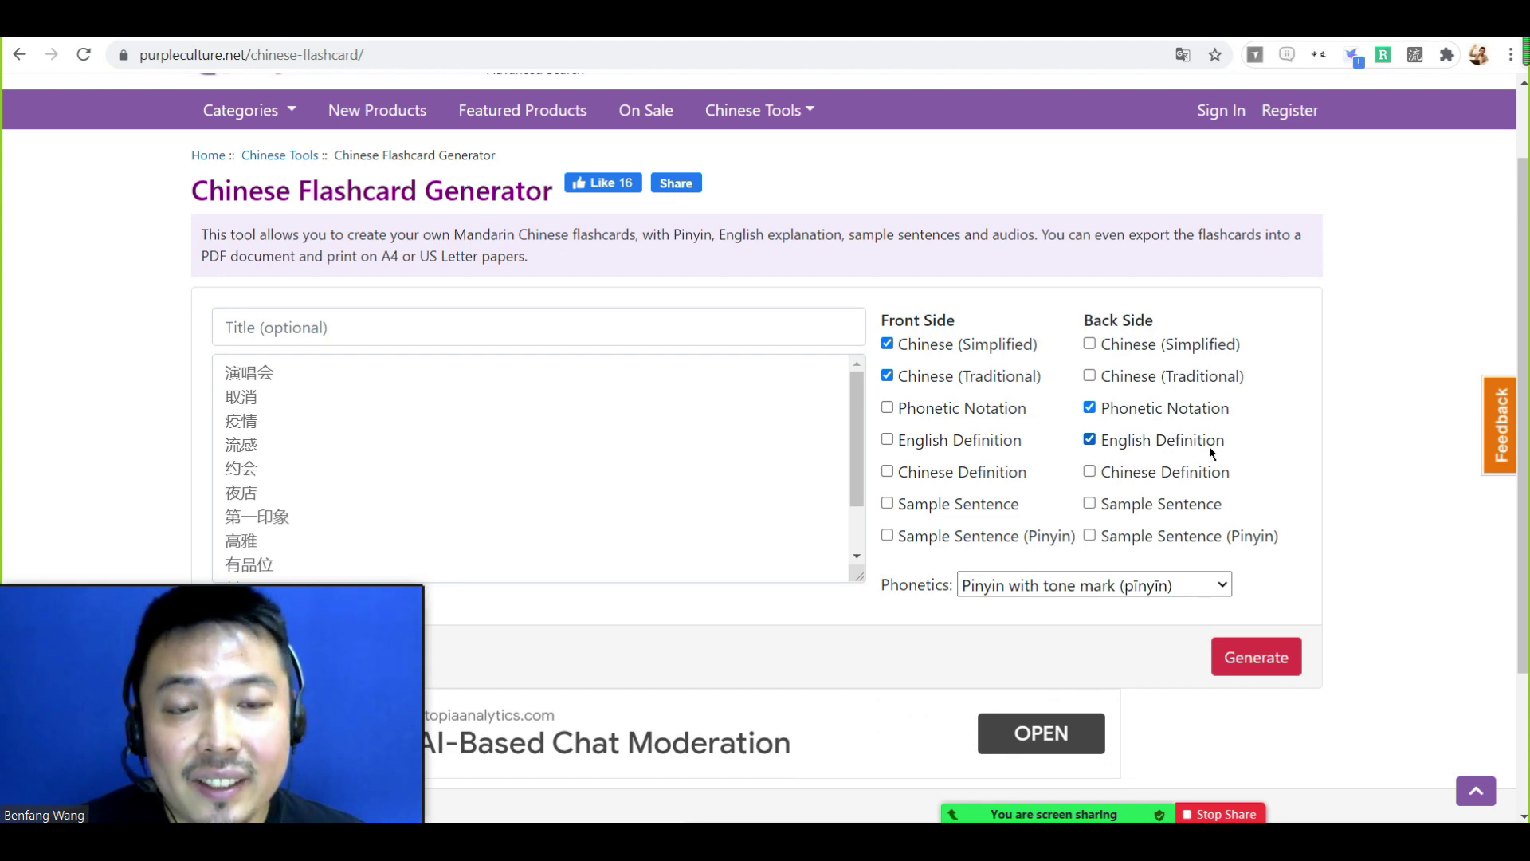
left_click(1289, 666)
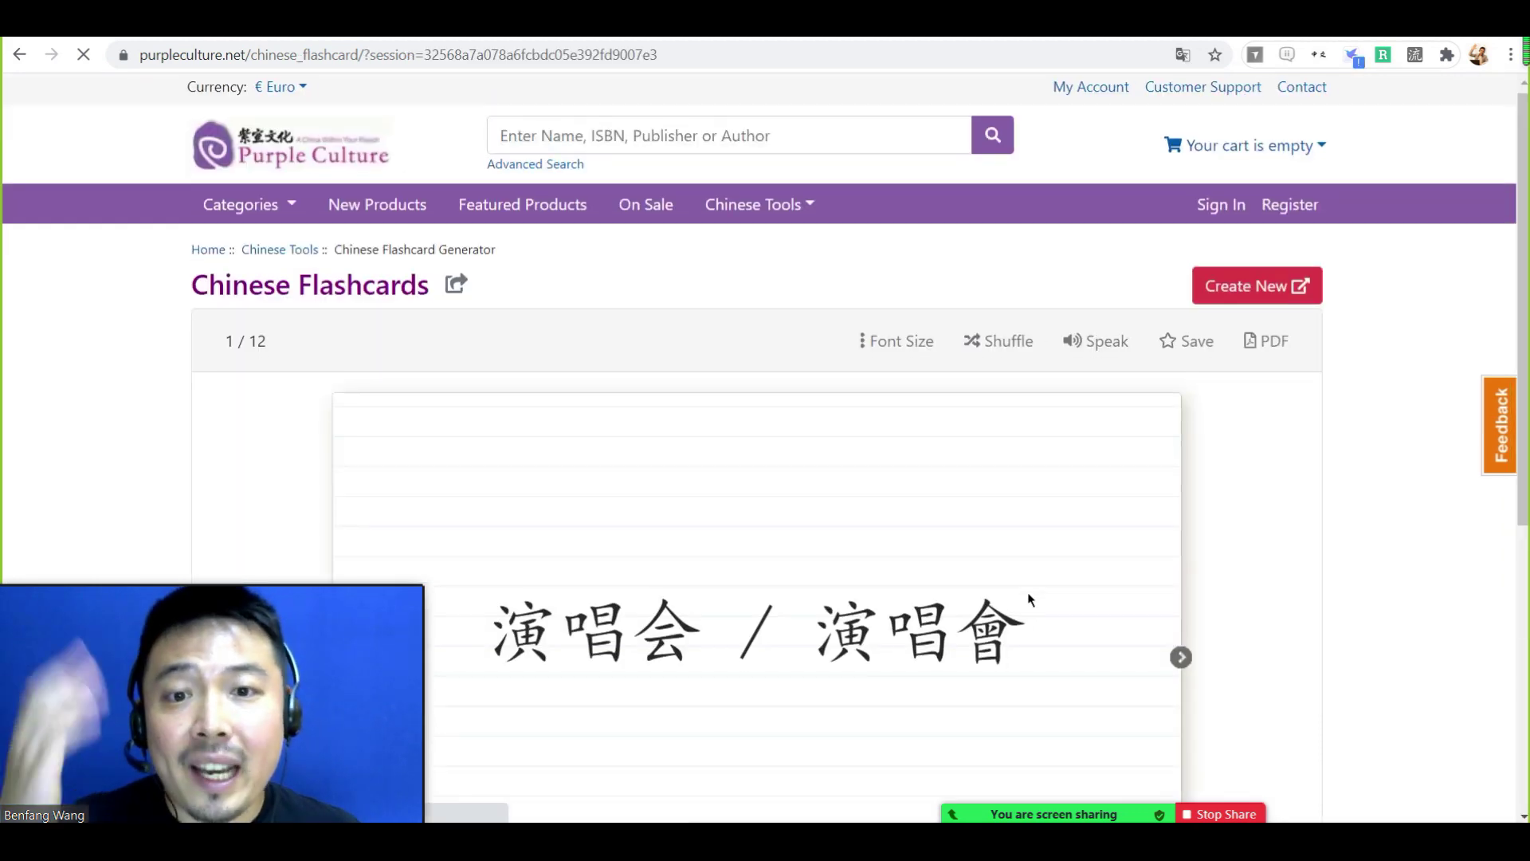
Flip the 演唱会 flashcard to its pinyin and English side, and browse through the following cards
scroll(1031, 598, "down", 3)
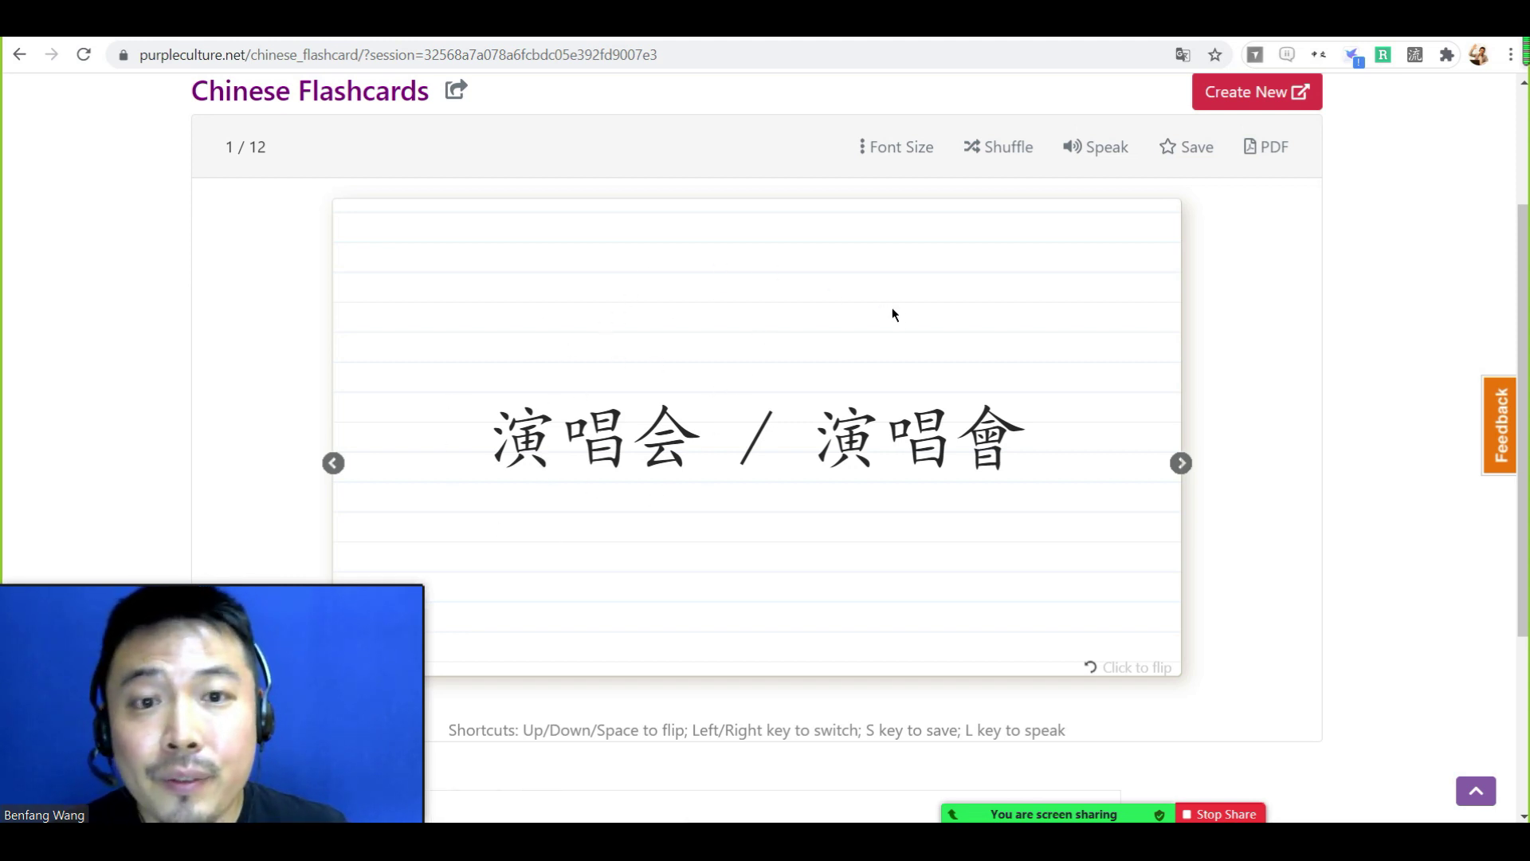
left_click(779, 542)
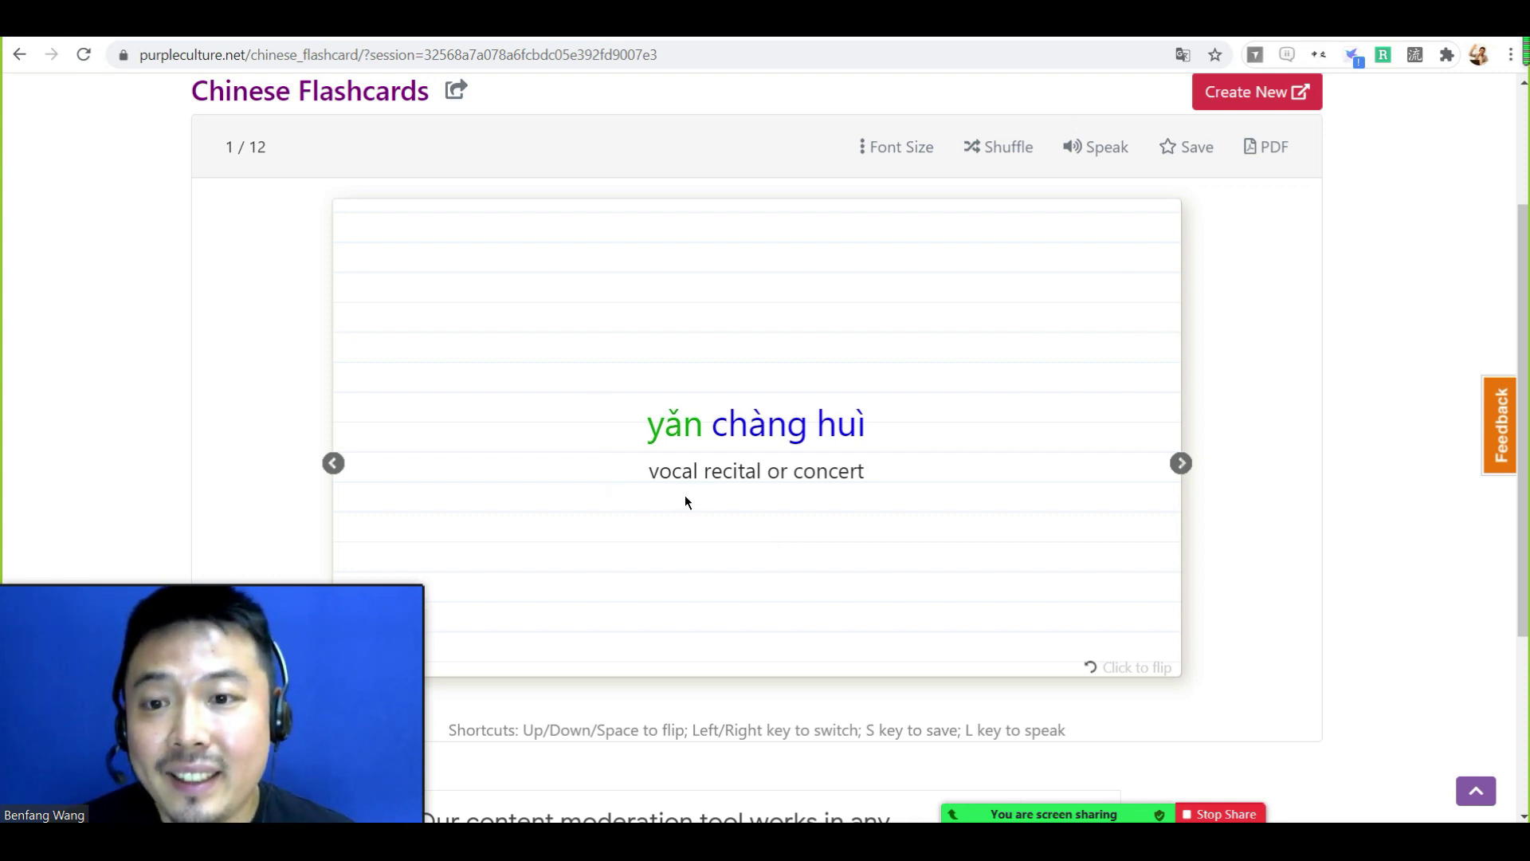
left_click(1184, 463)
left_click(1183, 462)
left_click(1119, 486)
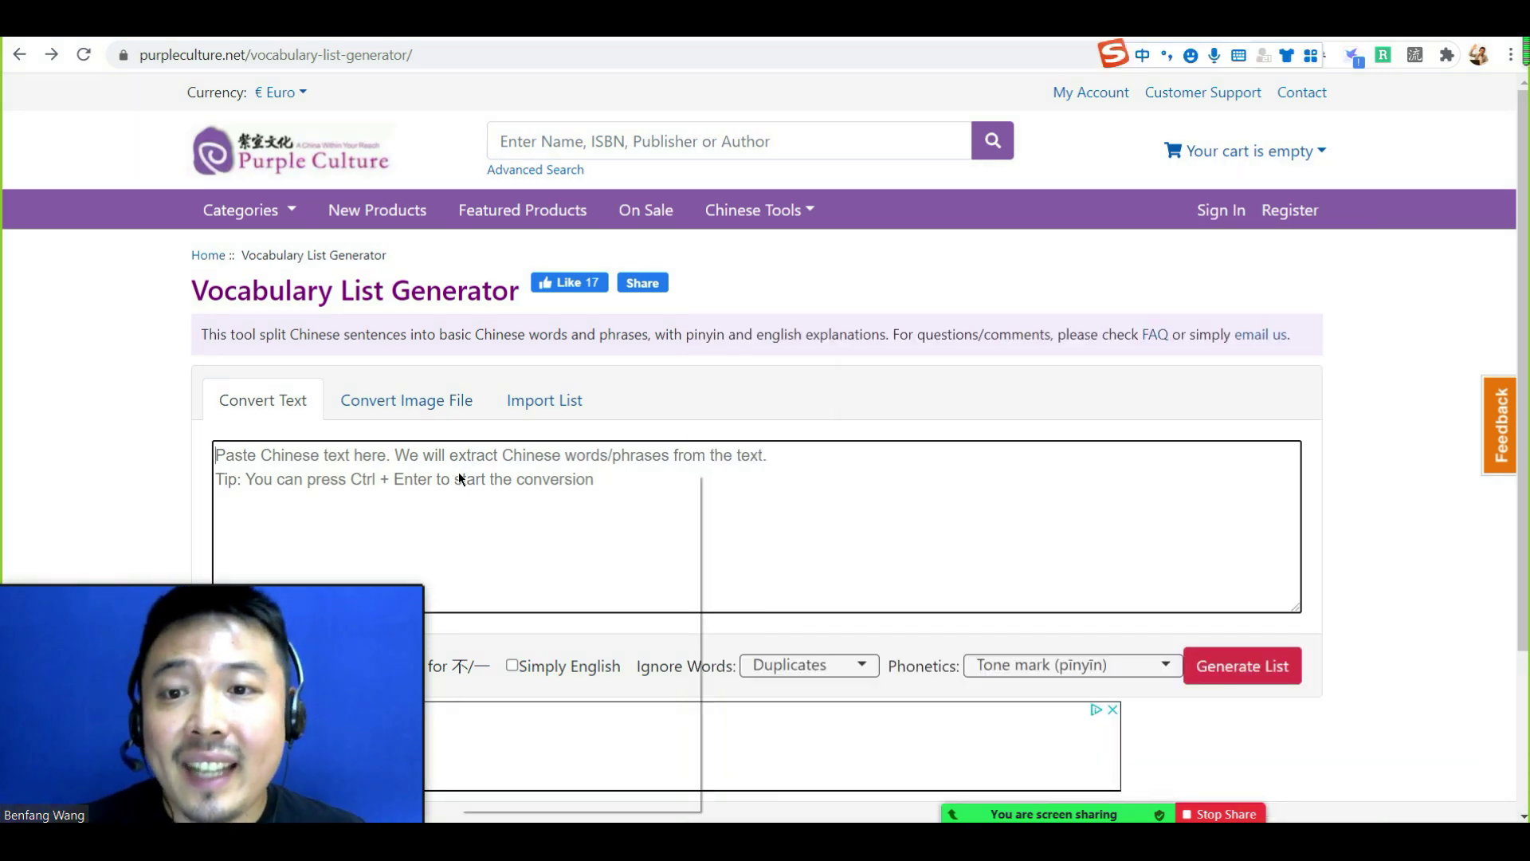
Paste the Chinese paragraph into the Vocabulary List Generator and generate a word list from it
right_click(461, 476)
left_click(567, 619)
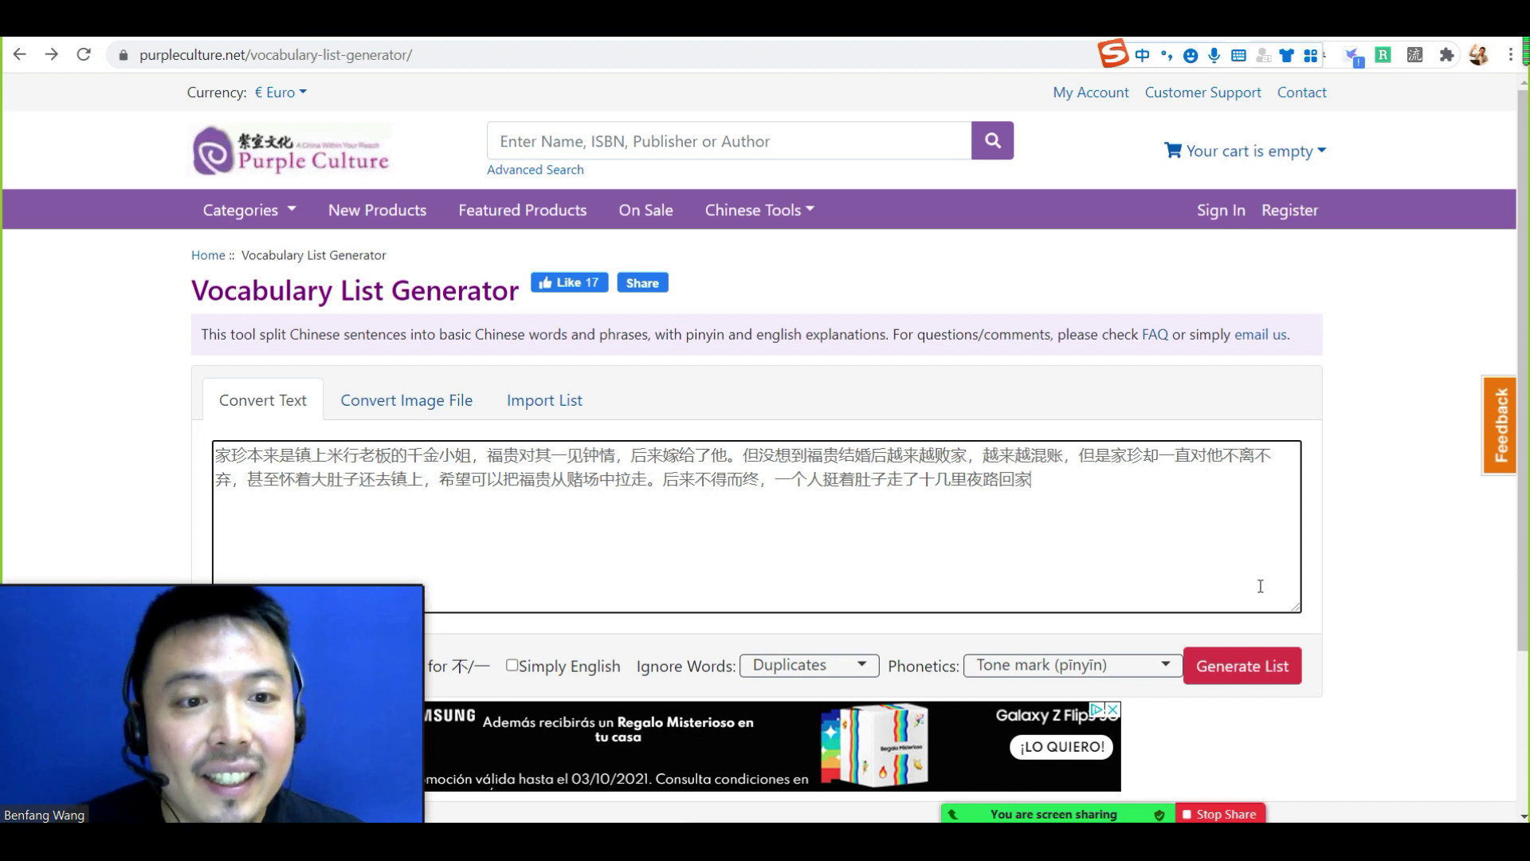
left_click(1238, 683)
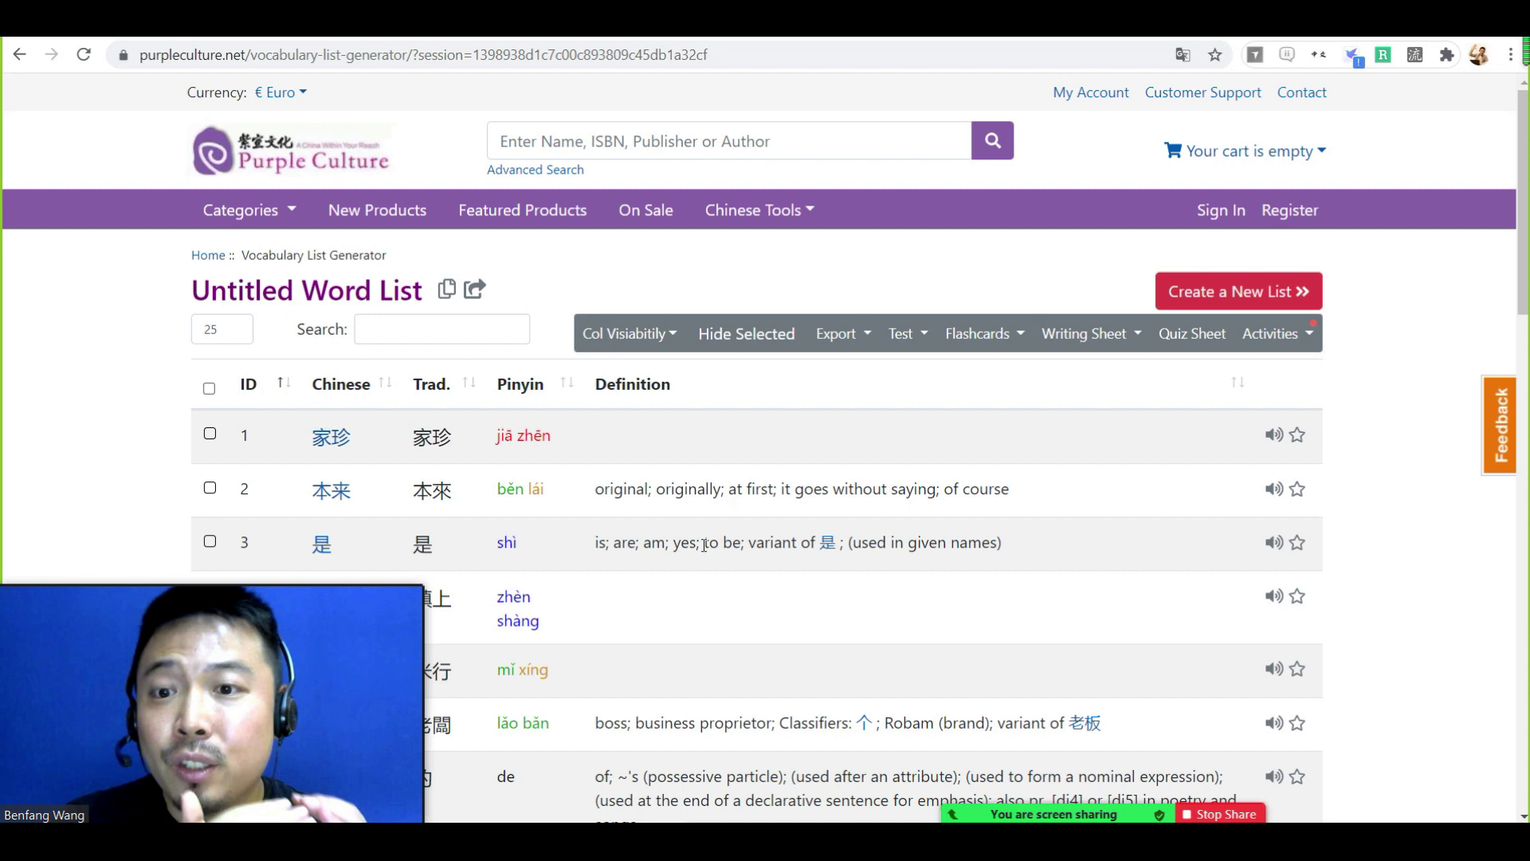
Select 本来, 老板, 钟情 and 后来 in the generated word list and open its export options
scroll(717, 534, "down", 3)
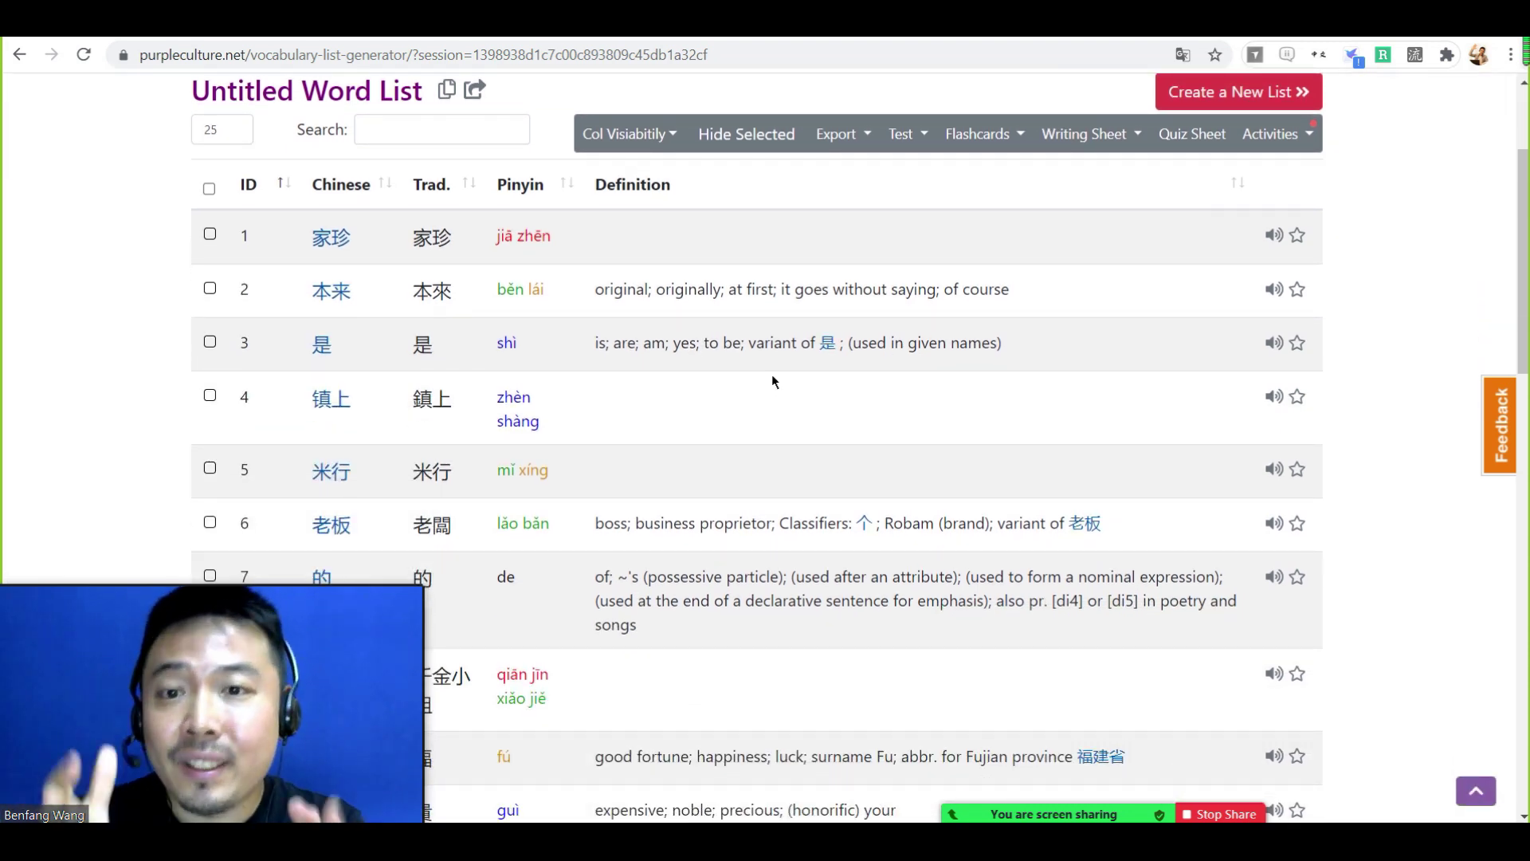
scroll(771, 381, "down", 3)
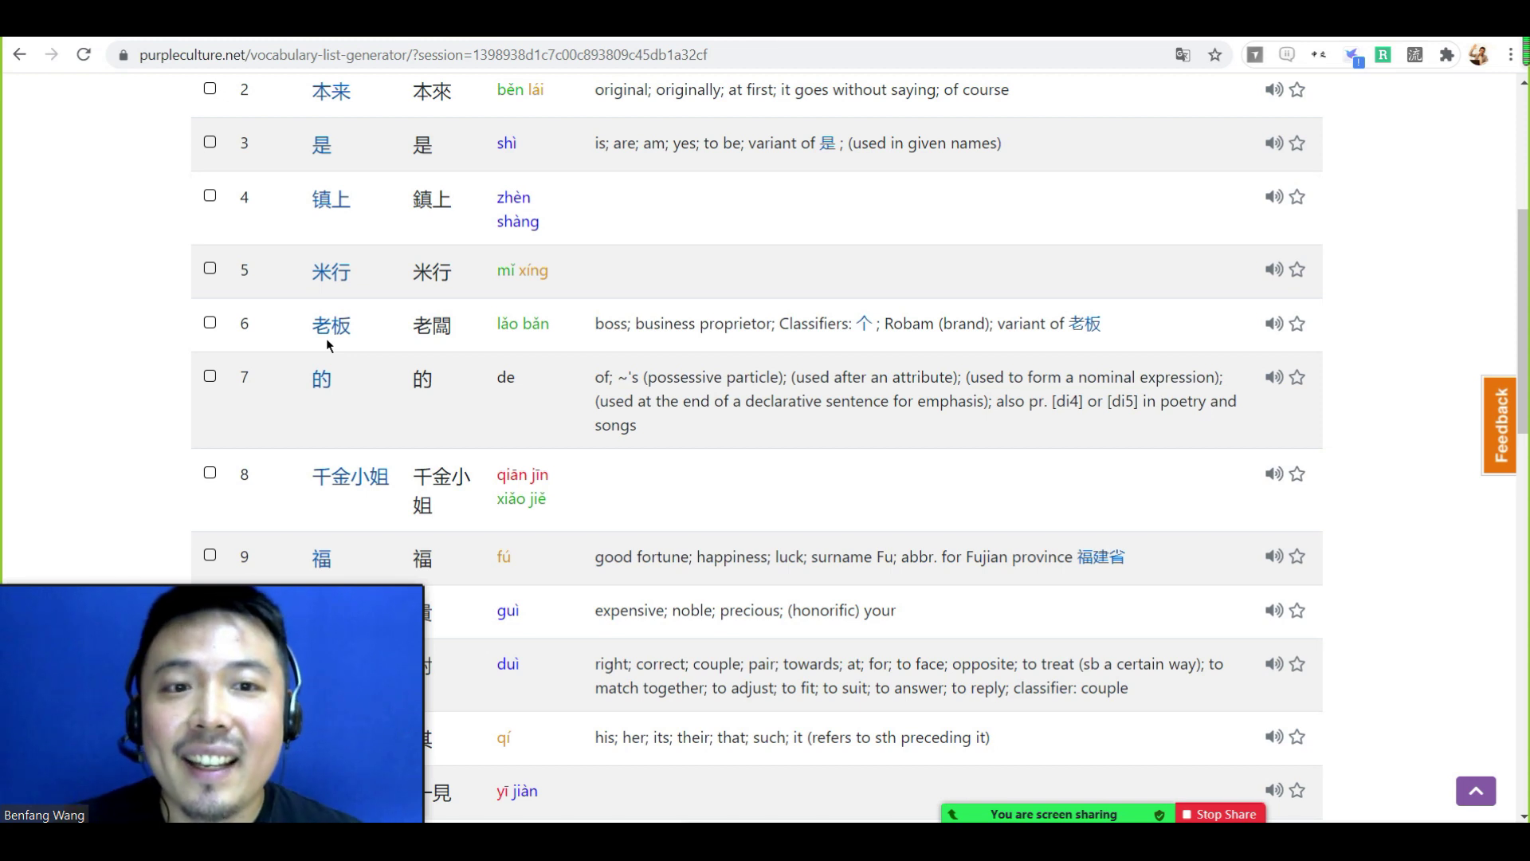
scroll(211, 375, "up", 2)
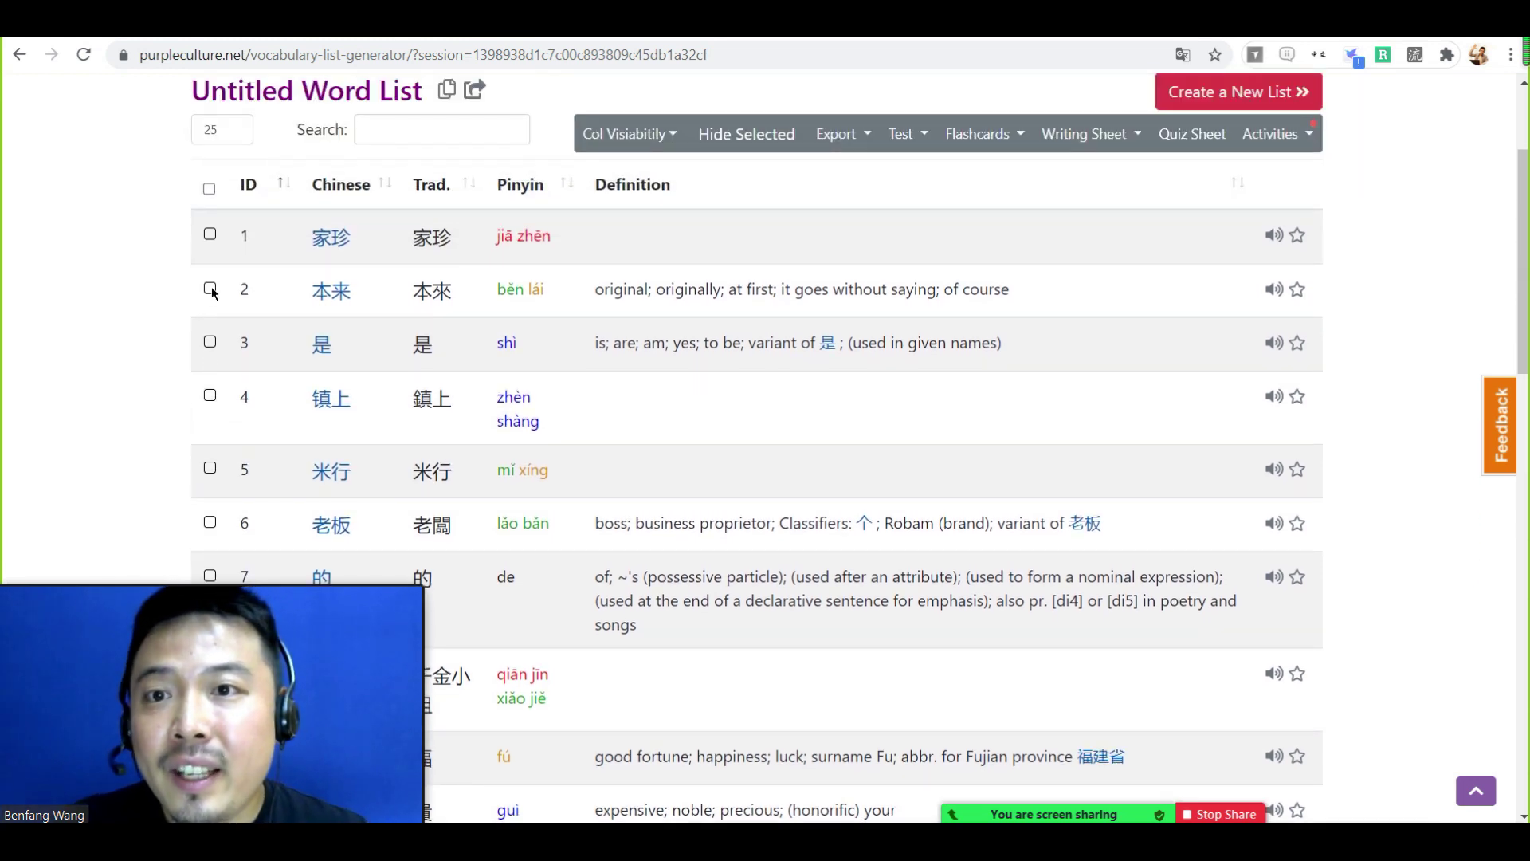
left_click(210, 289)
scroll(208, 359, "down", 1)
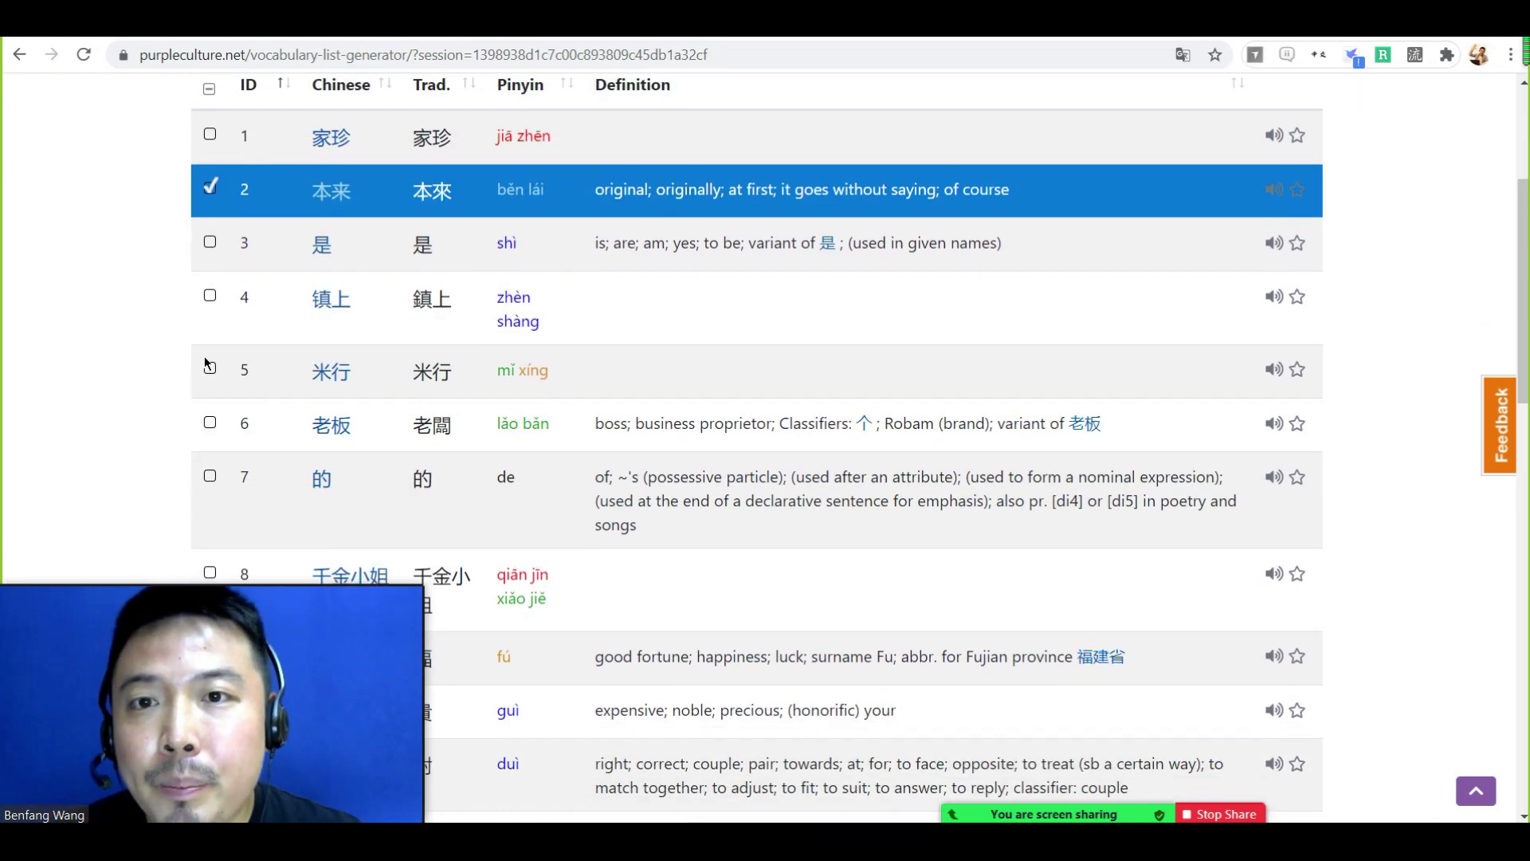
scroll(201, 410, "down", 1)
scroll(208, 446, "down", 3)
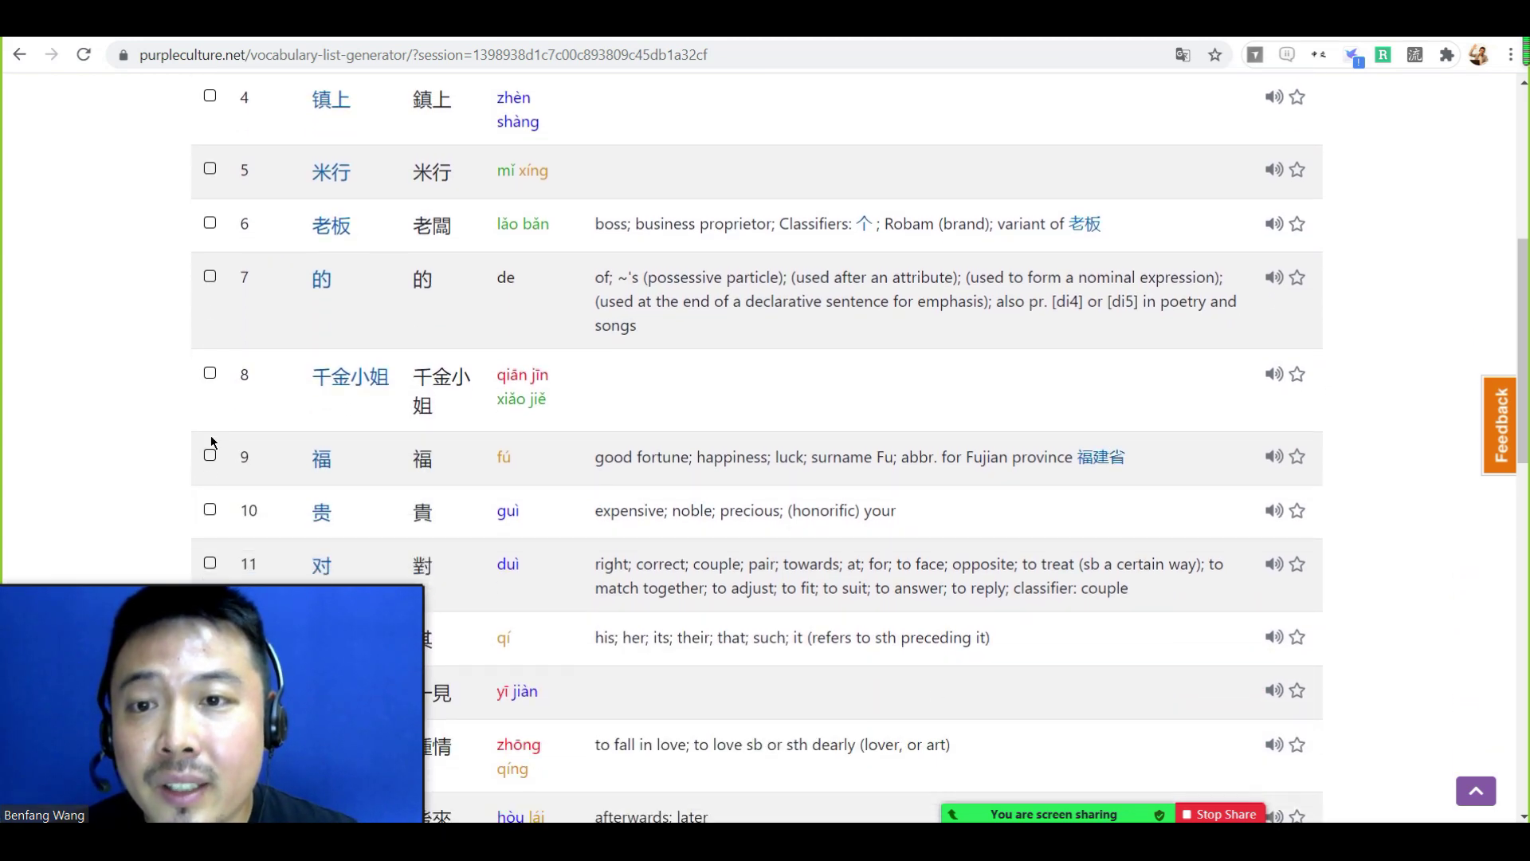
scroll(188, 511, "down", 1)
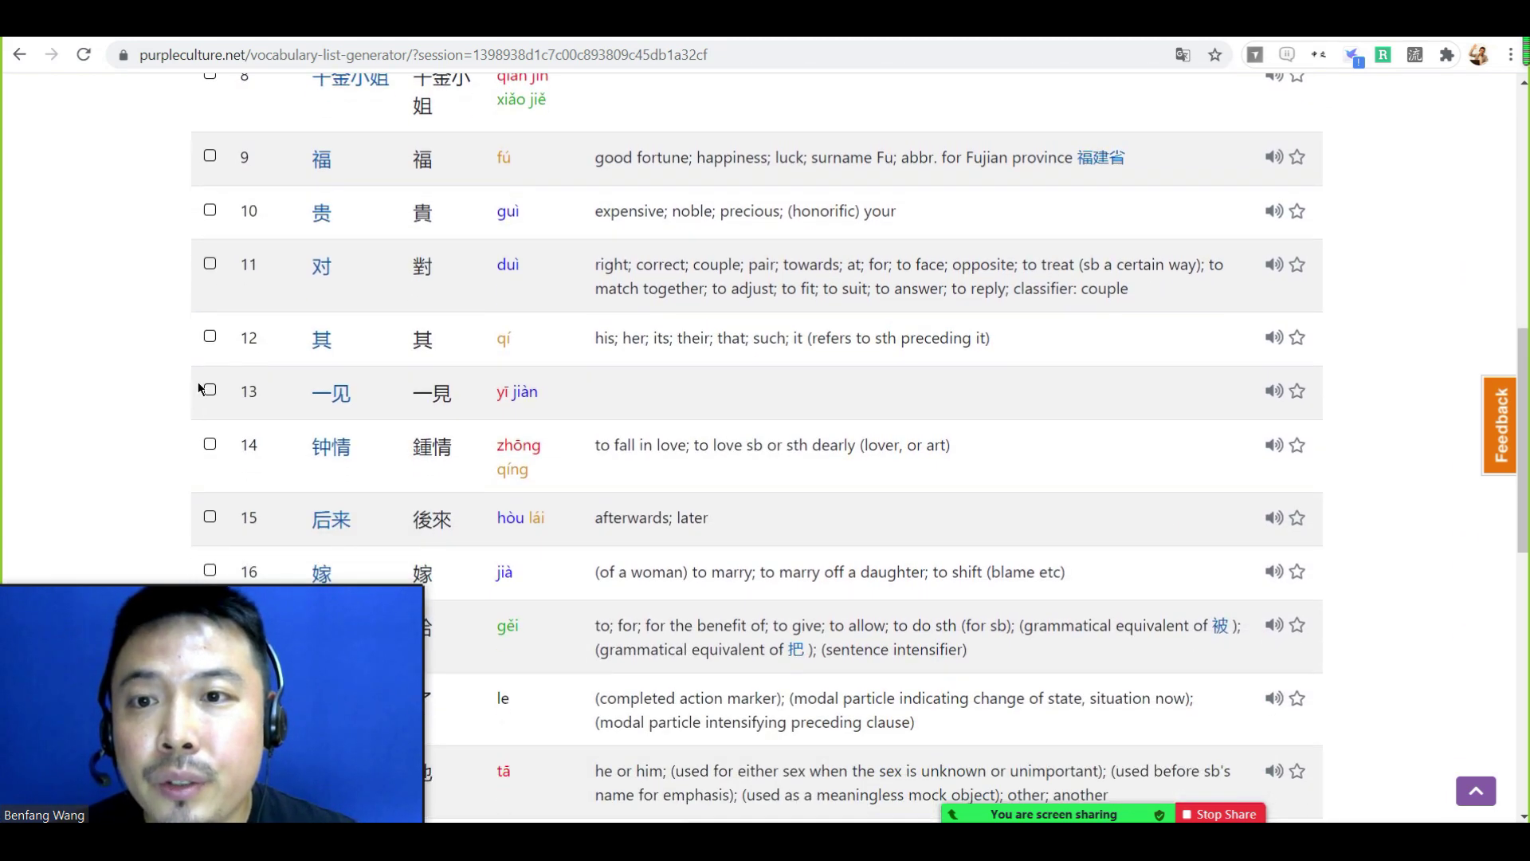
left_click(209, 444)
scroll(210, 447, "down", 2)
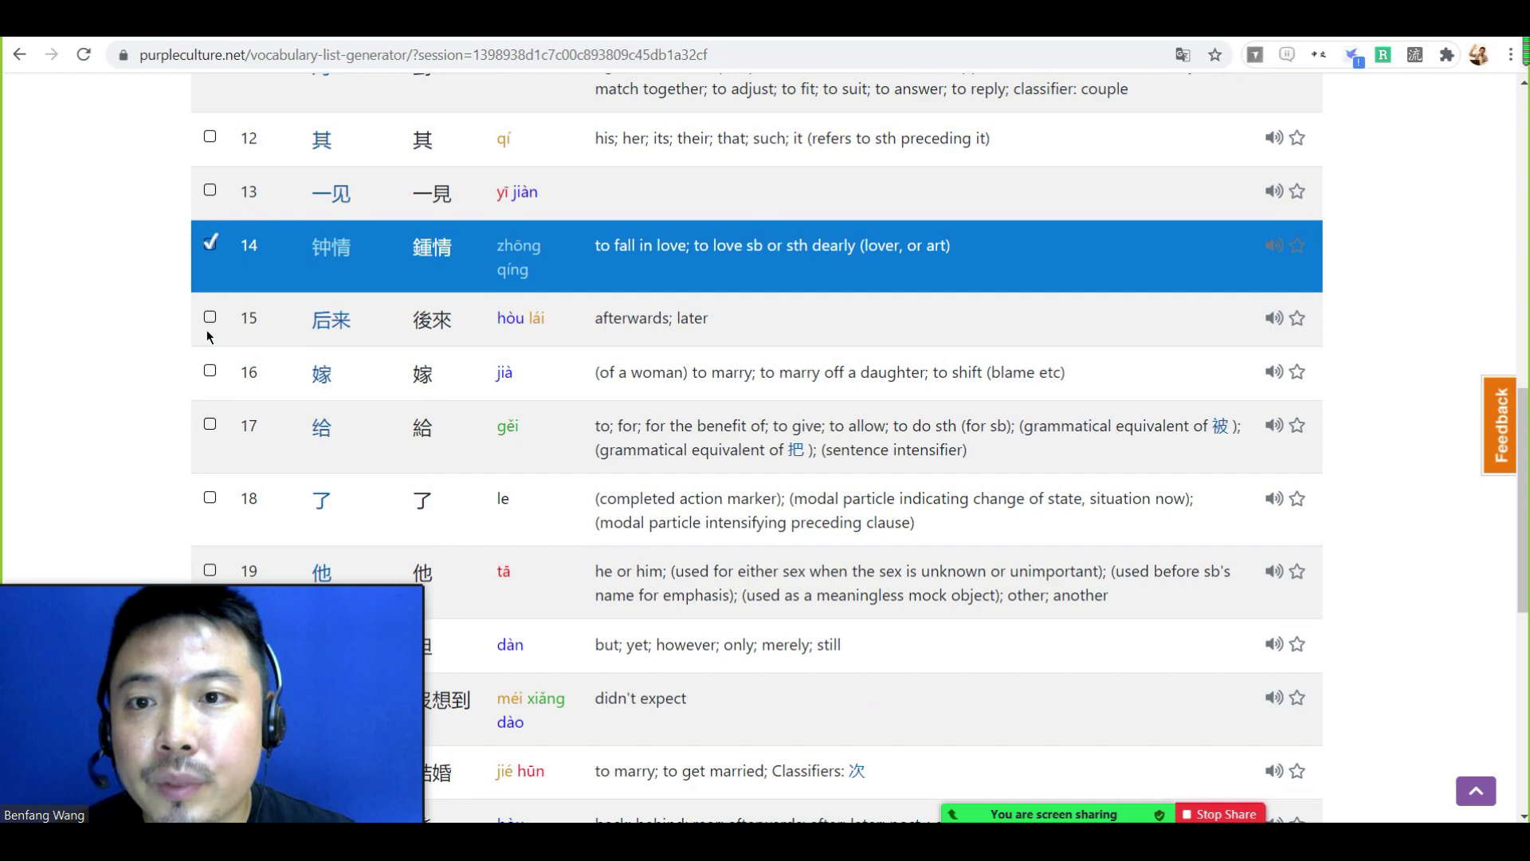
left_click(210, 318)
scroll(863, 281, "up", 10)
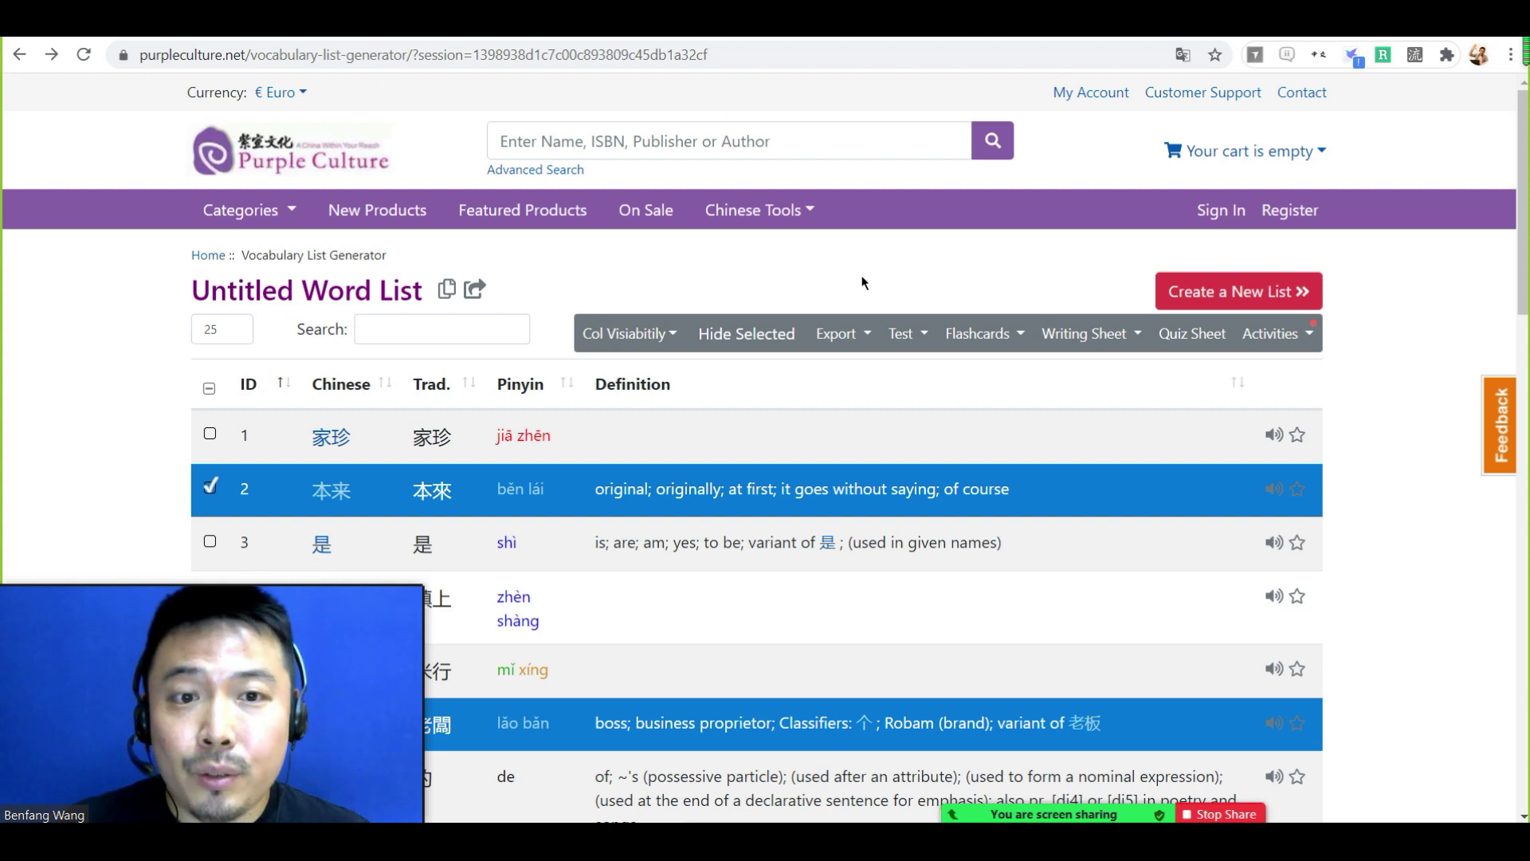
left_click(853, 339)
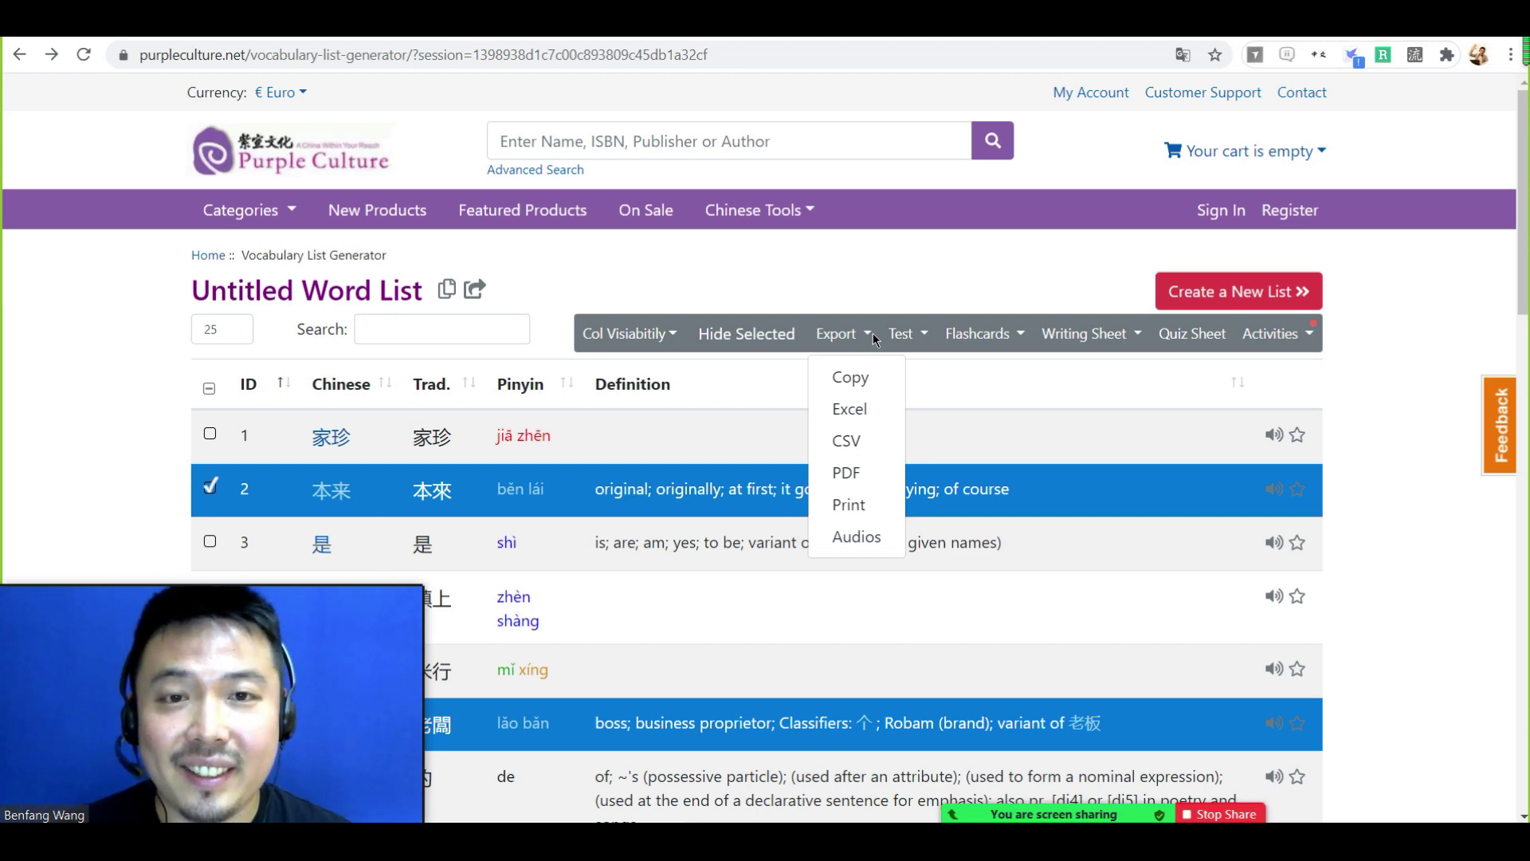
Open the Traditional/Simplified Chinese Converter and paste the Chinese paragraph about 家珍 and 福贵 into its text box
left_click(763, 211)
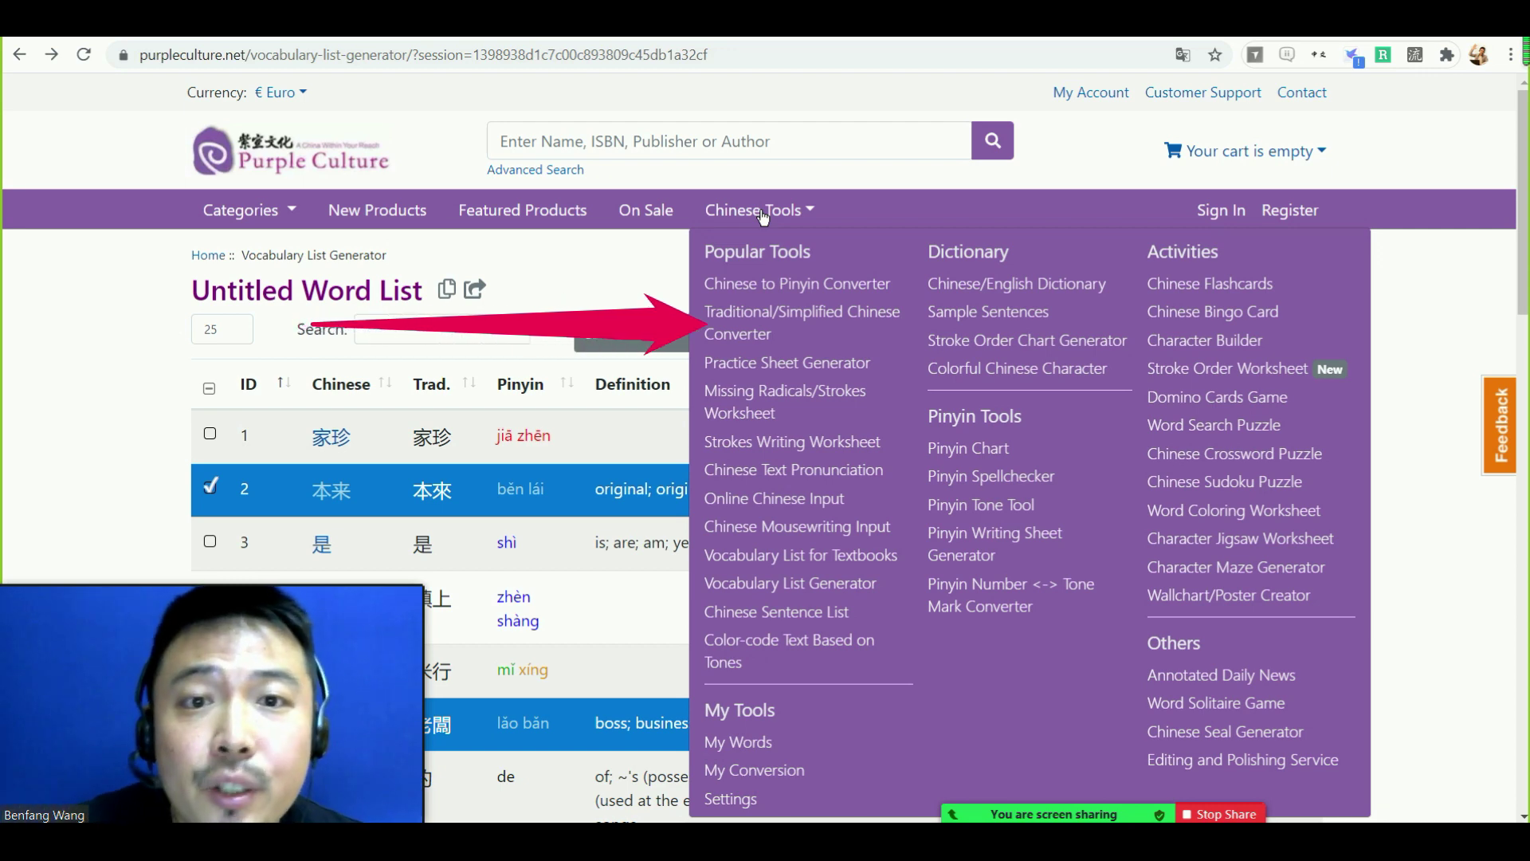
left_click(747, 322)
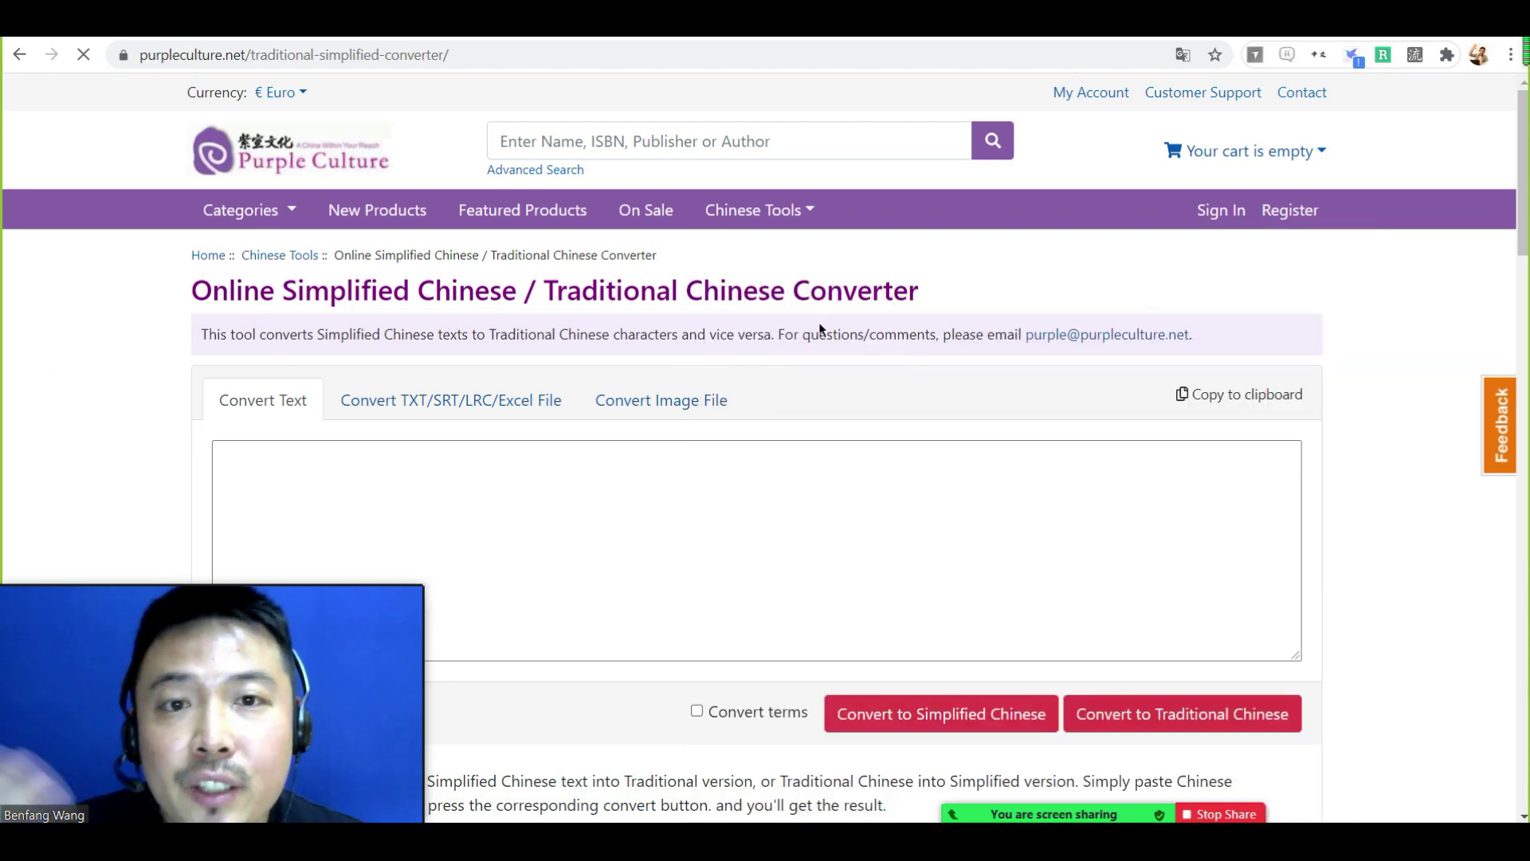
left_click(609, 496)
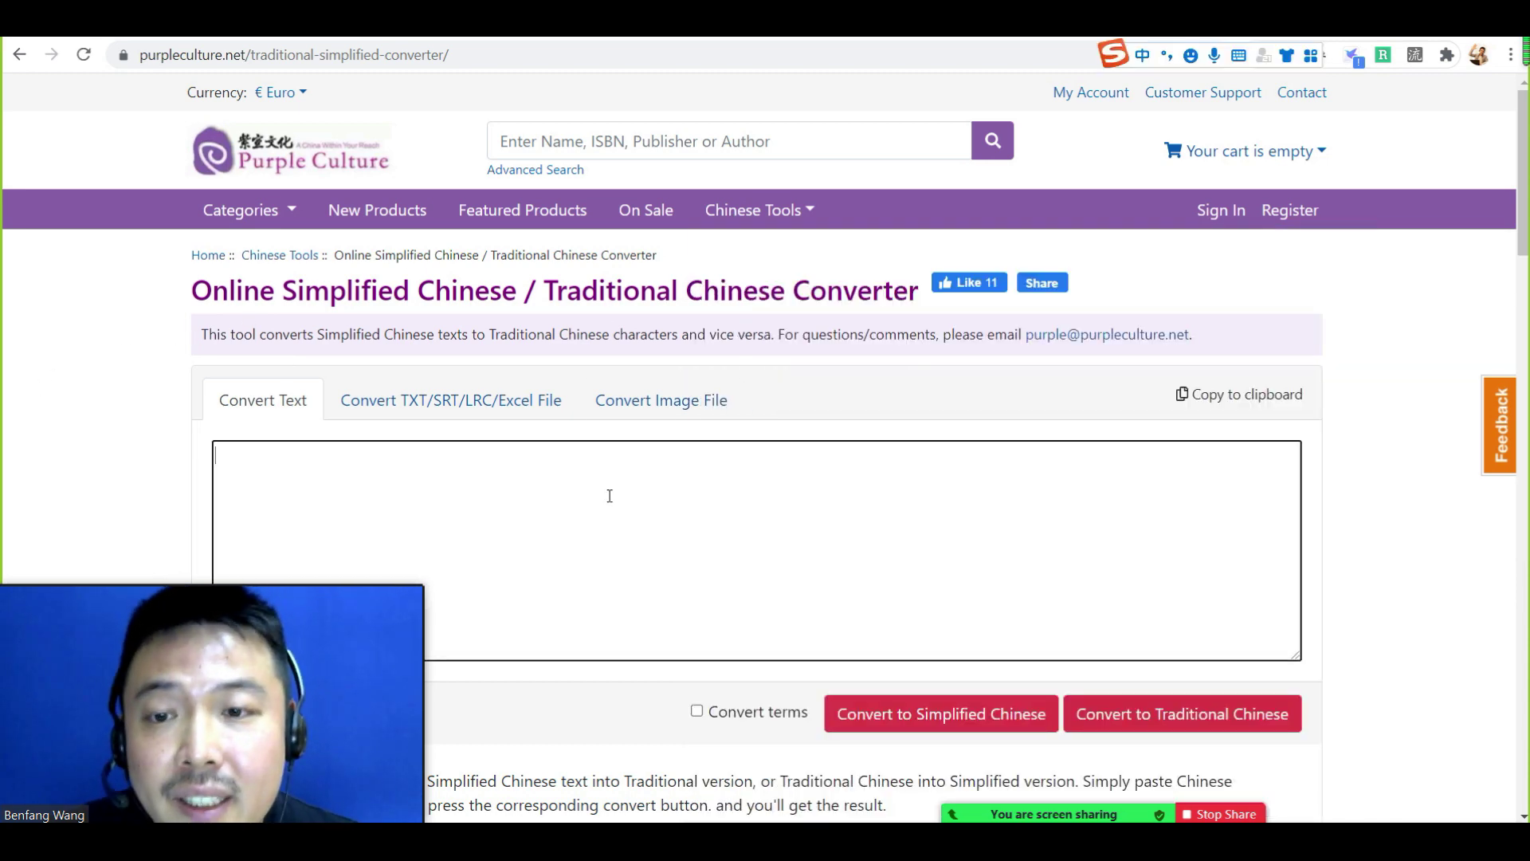
right_click(610, 496)
left_click(637, 311)
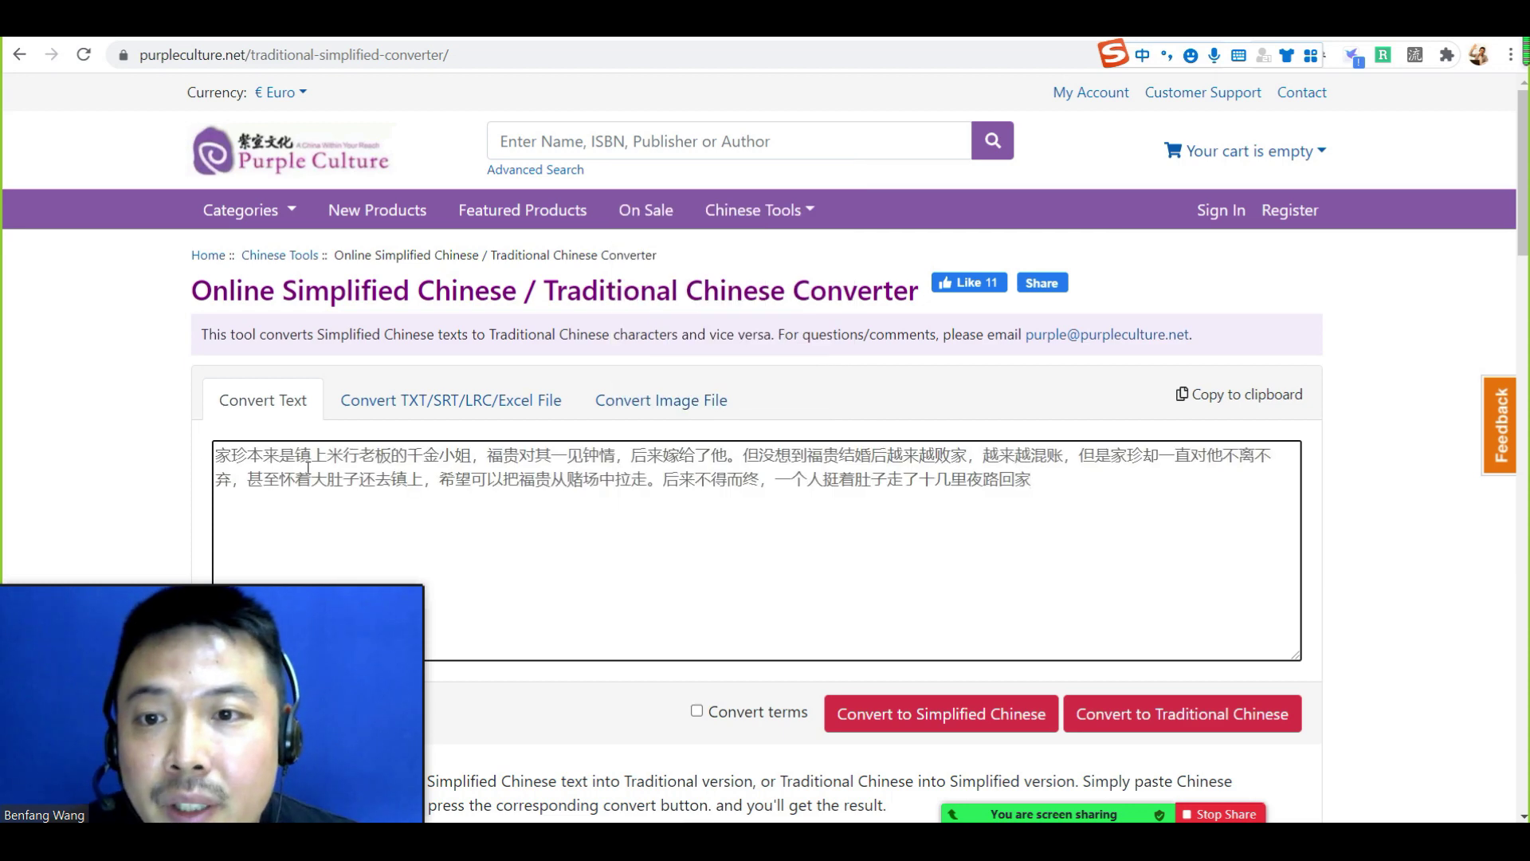
Convert the pasted paragraph to Traditional Chinese
scroll(402, 488, "up", 4)
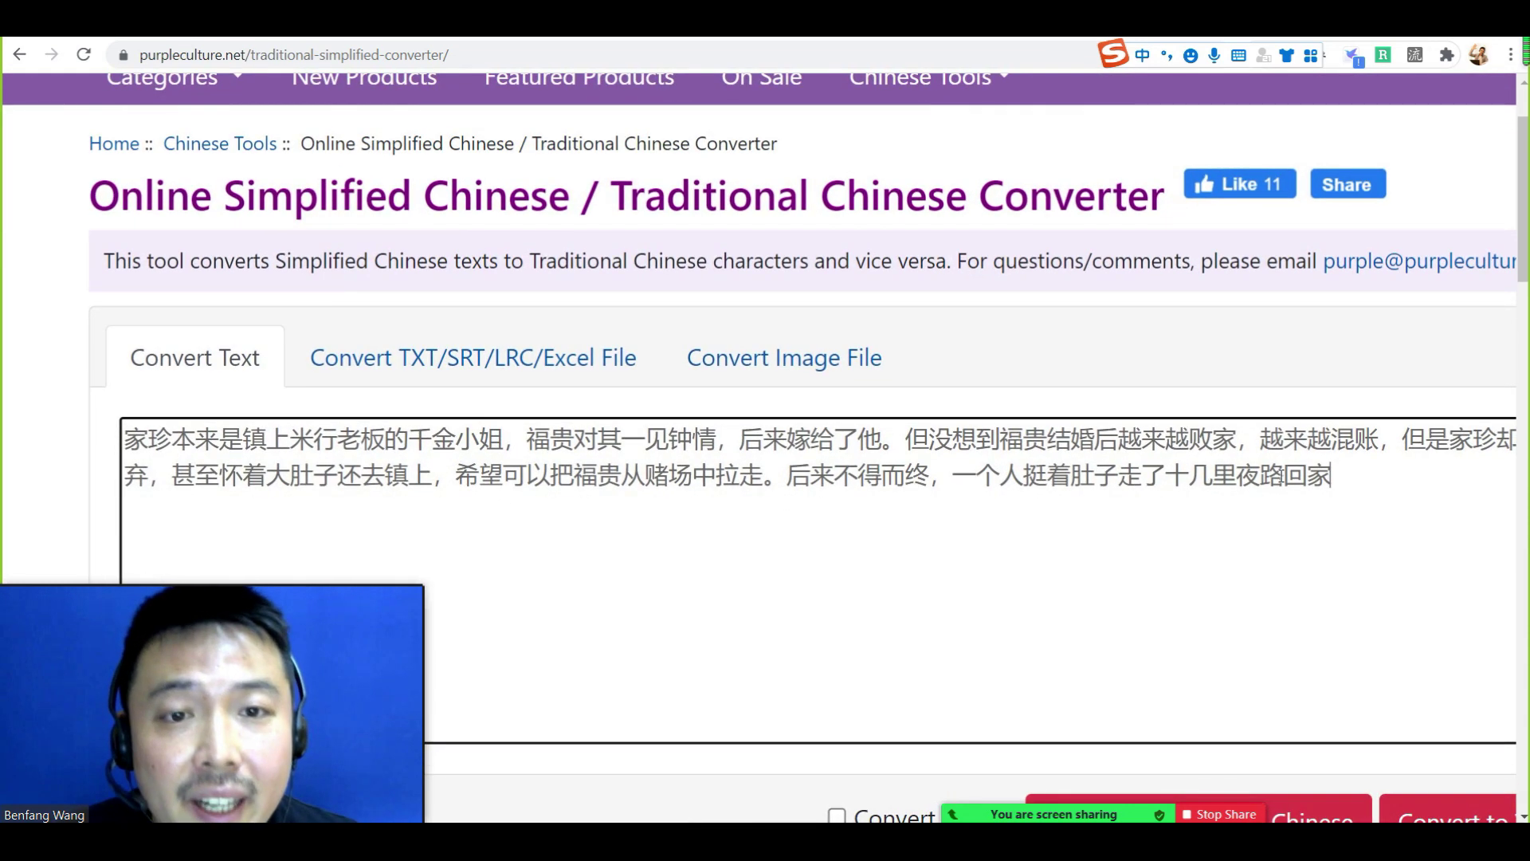
scroll(1223, 627, "down", 1)
scroll(1219, 717, "right", 3)
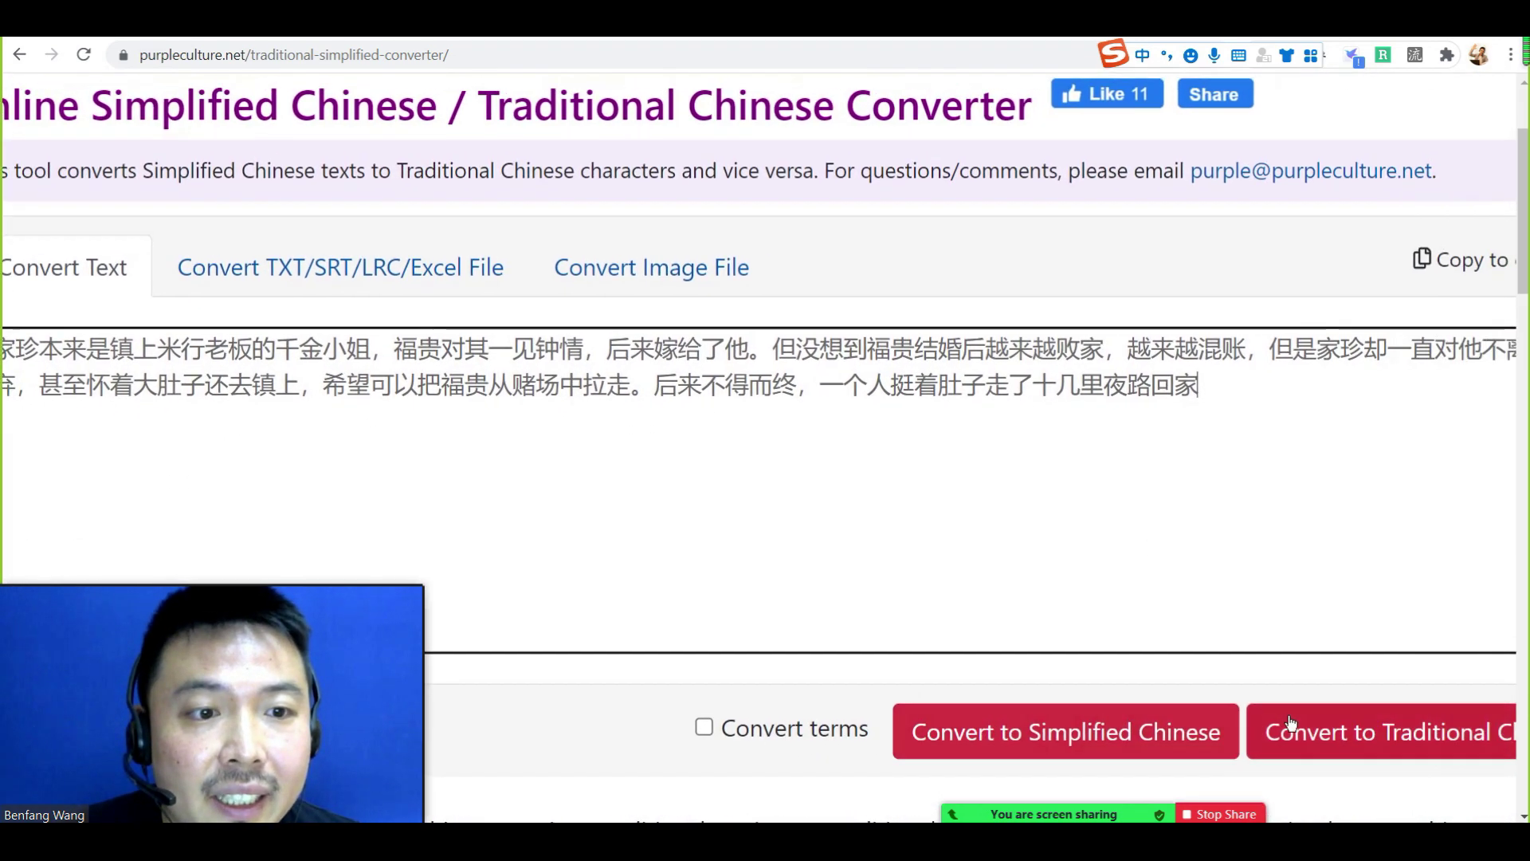
left_click(1267, 721)
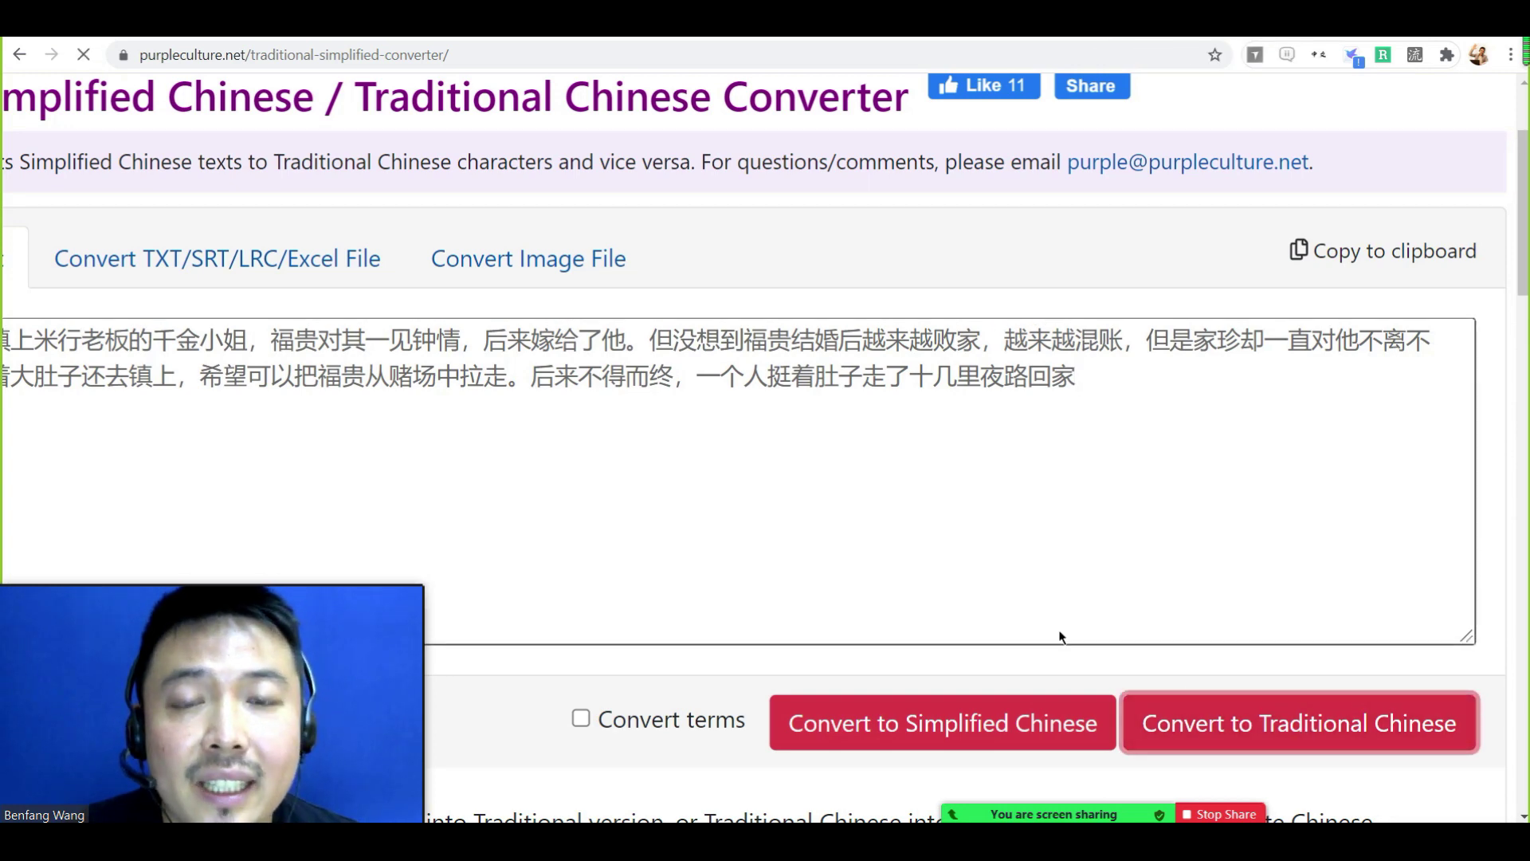
Look over the Traditional Chinese text and convert it back to Simplified Chinese
scroll(786, 547, "up", 4)
scroll(636, 495, "up", 1)
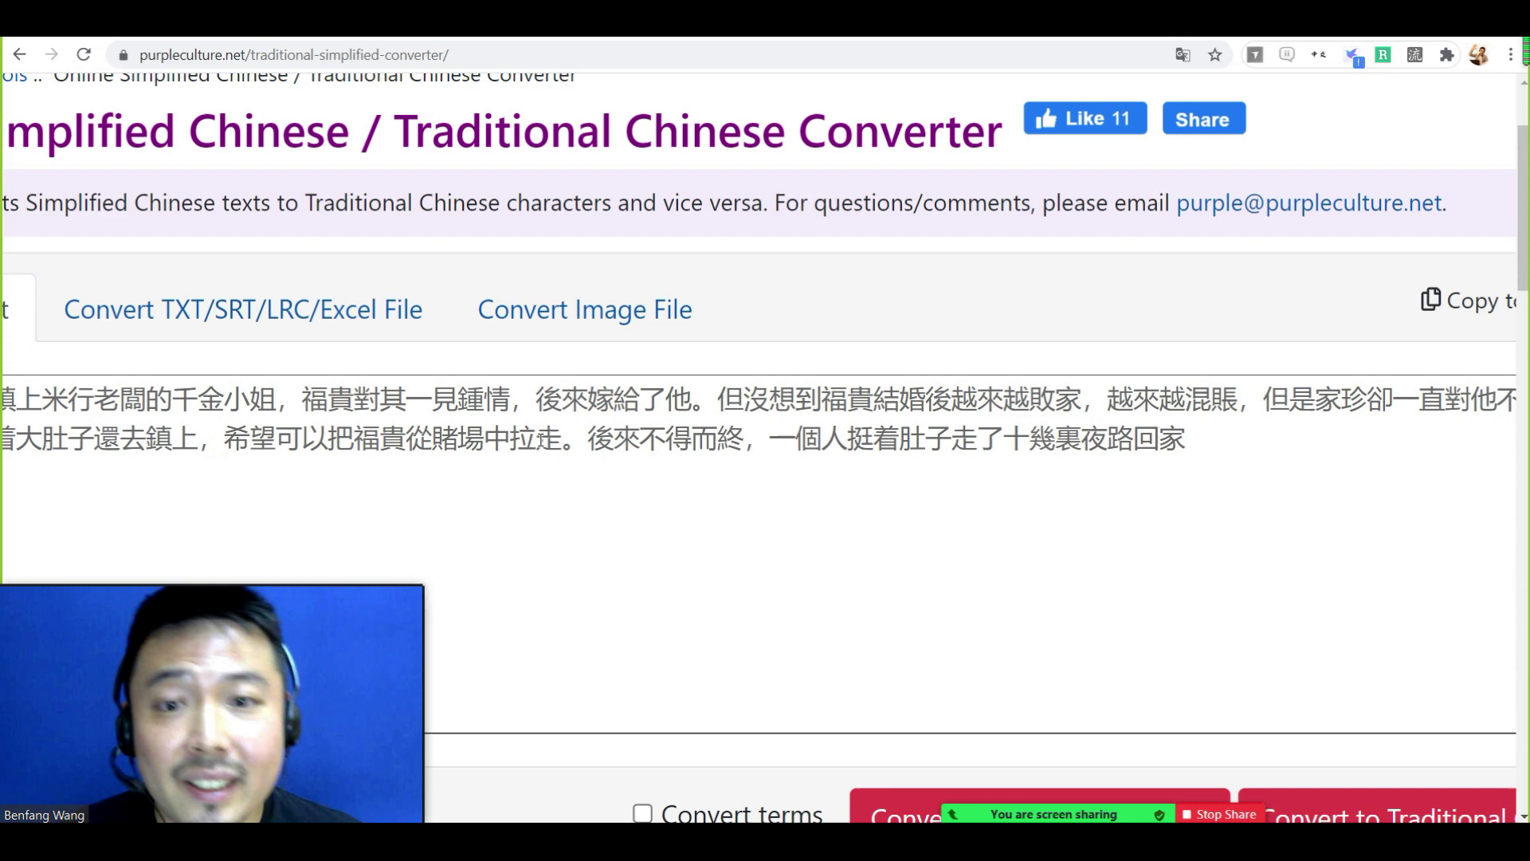
scroll(965, 605, "down", 1)
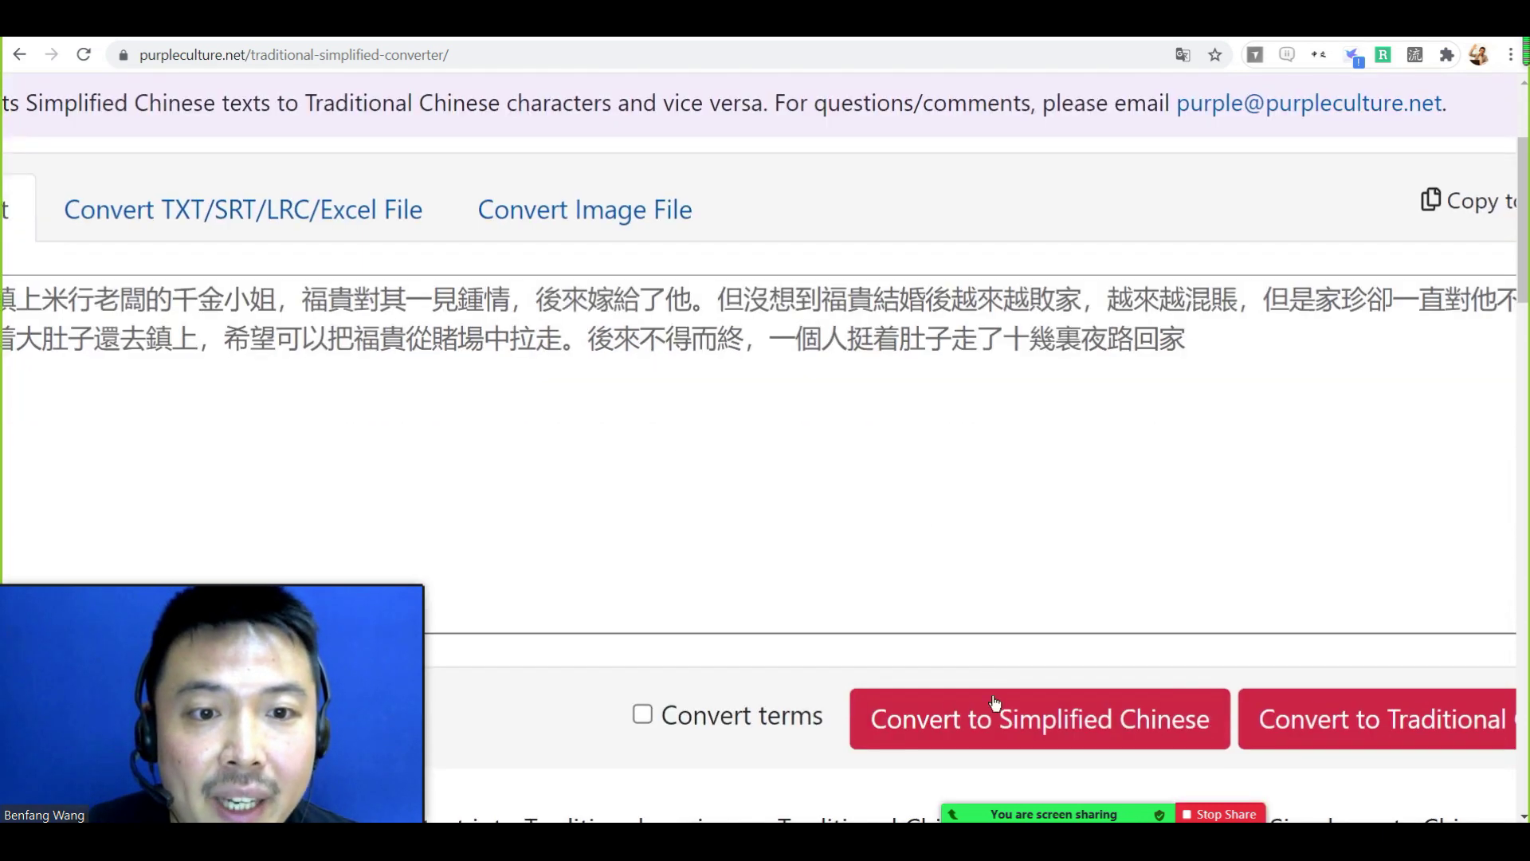
left_click(981, 739)
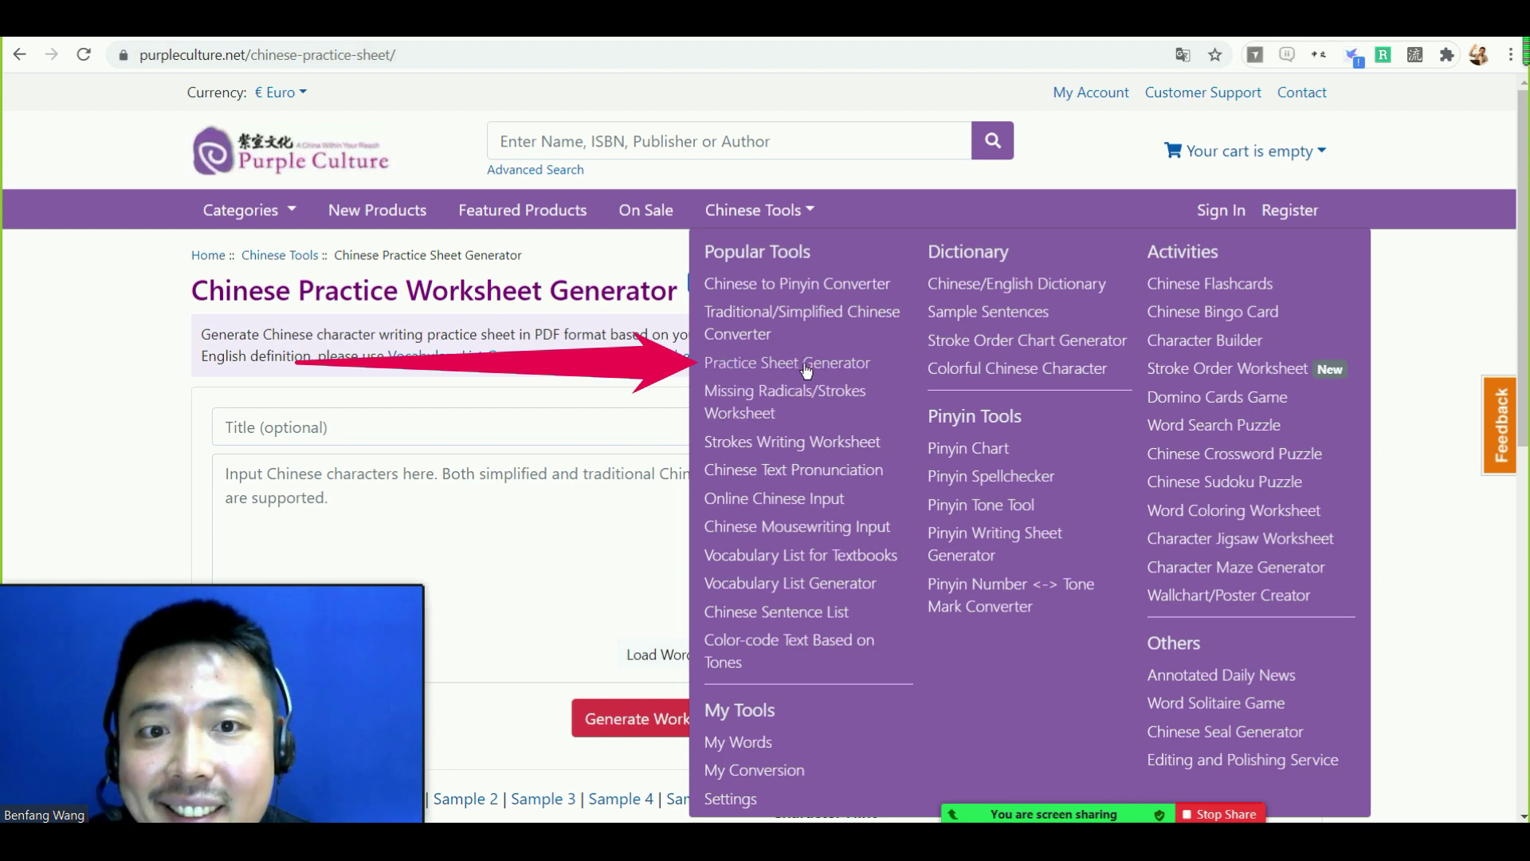
Generate a writing practice worksheet for 无论如何 in the Practice Worksheet Generator and open the downloaded PDF
left_click(547, 522)
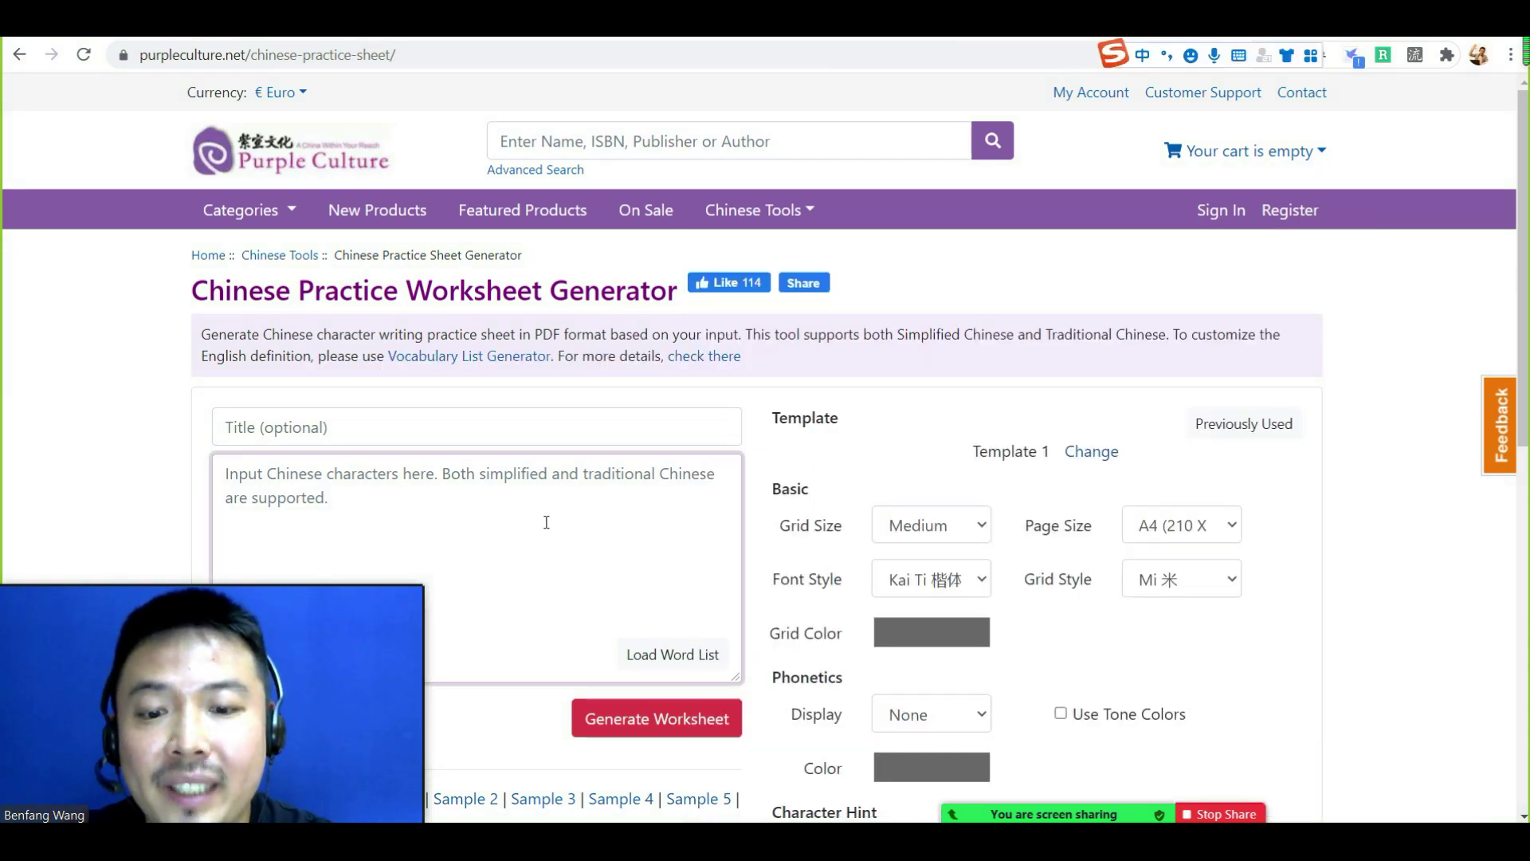
type("wulunruhe")
key("space")
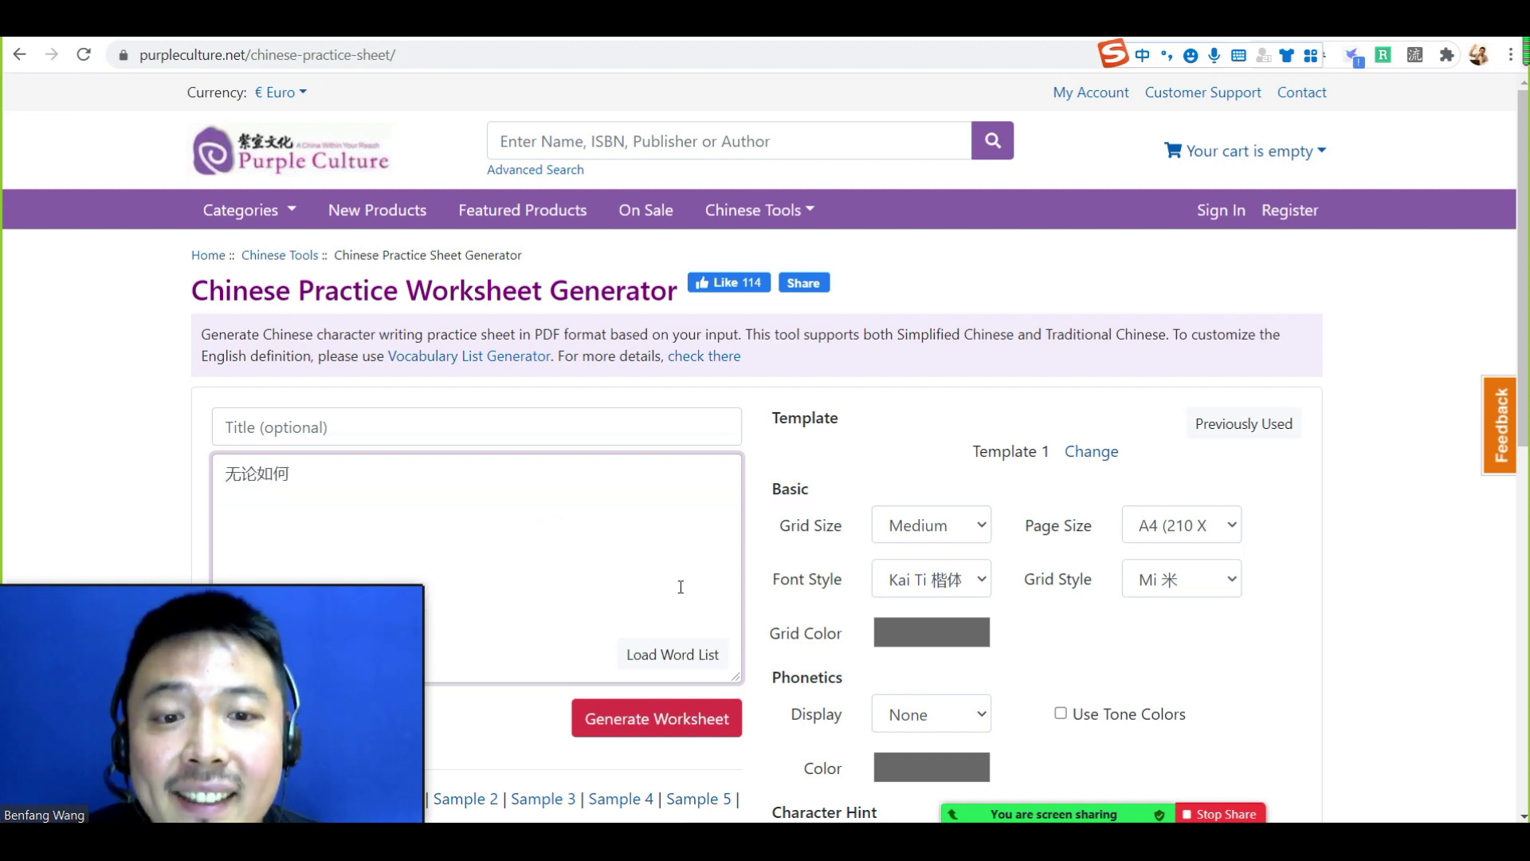
left_click(606, 727)
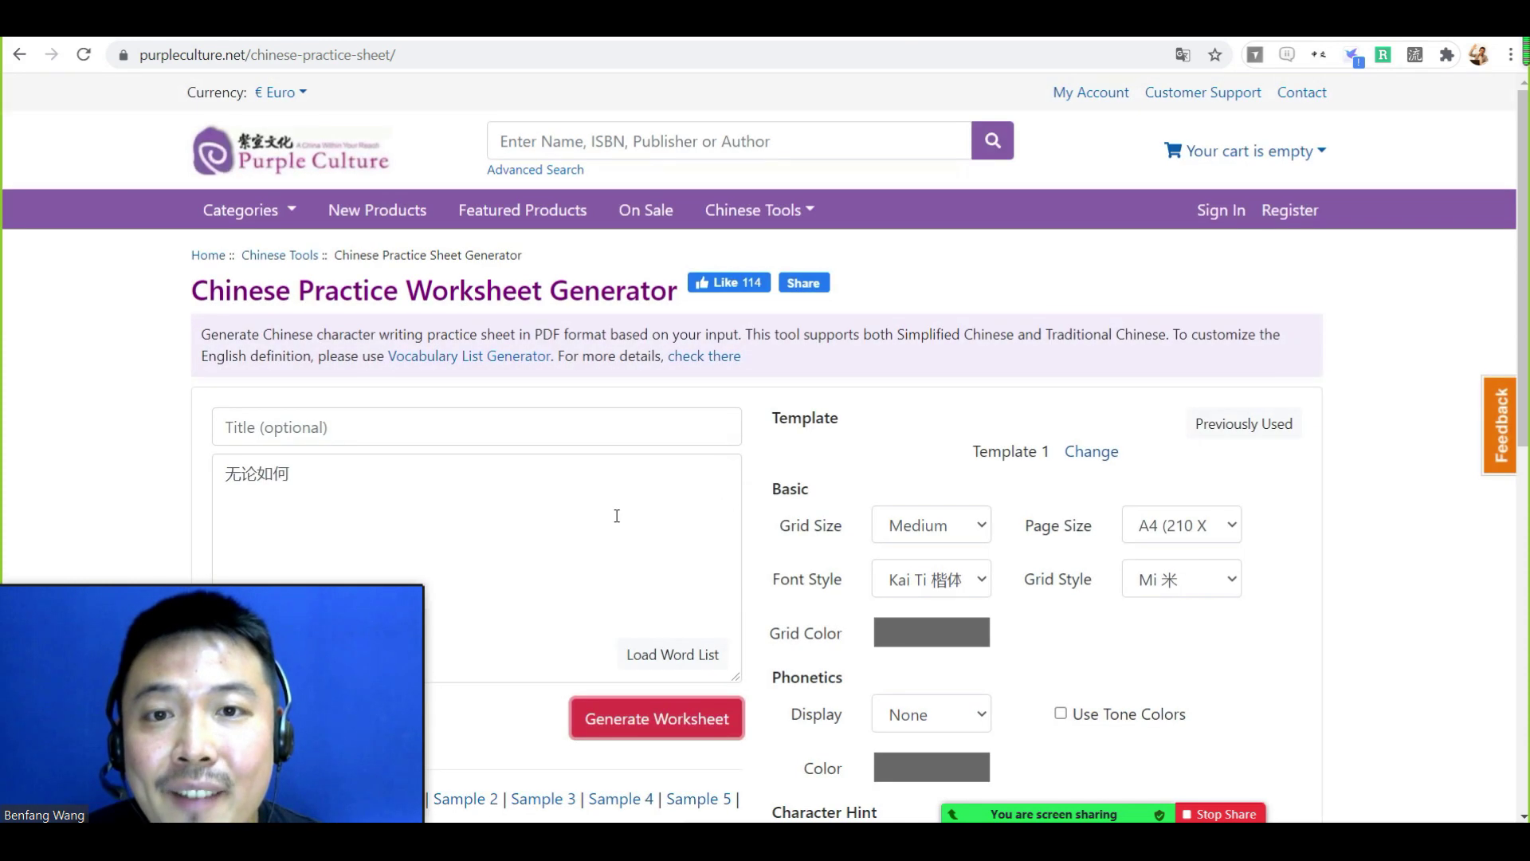
left_click_drag(261, 593, 281, 455)
left_click(121, 815)
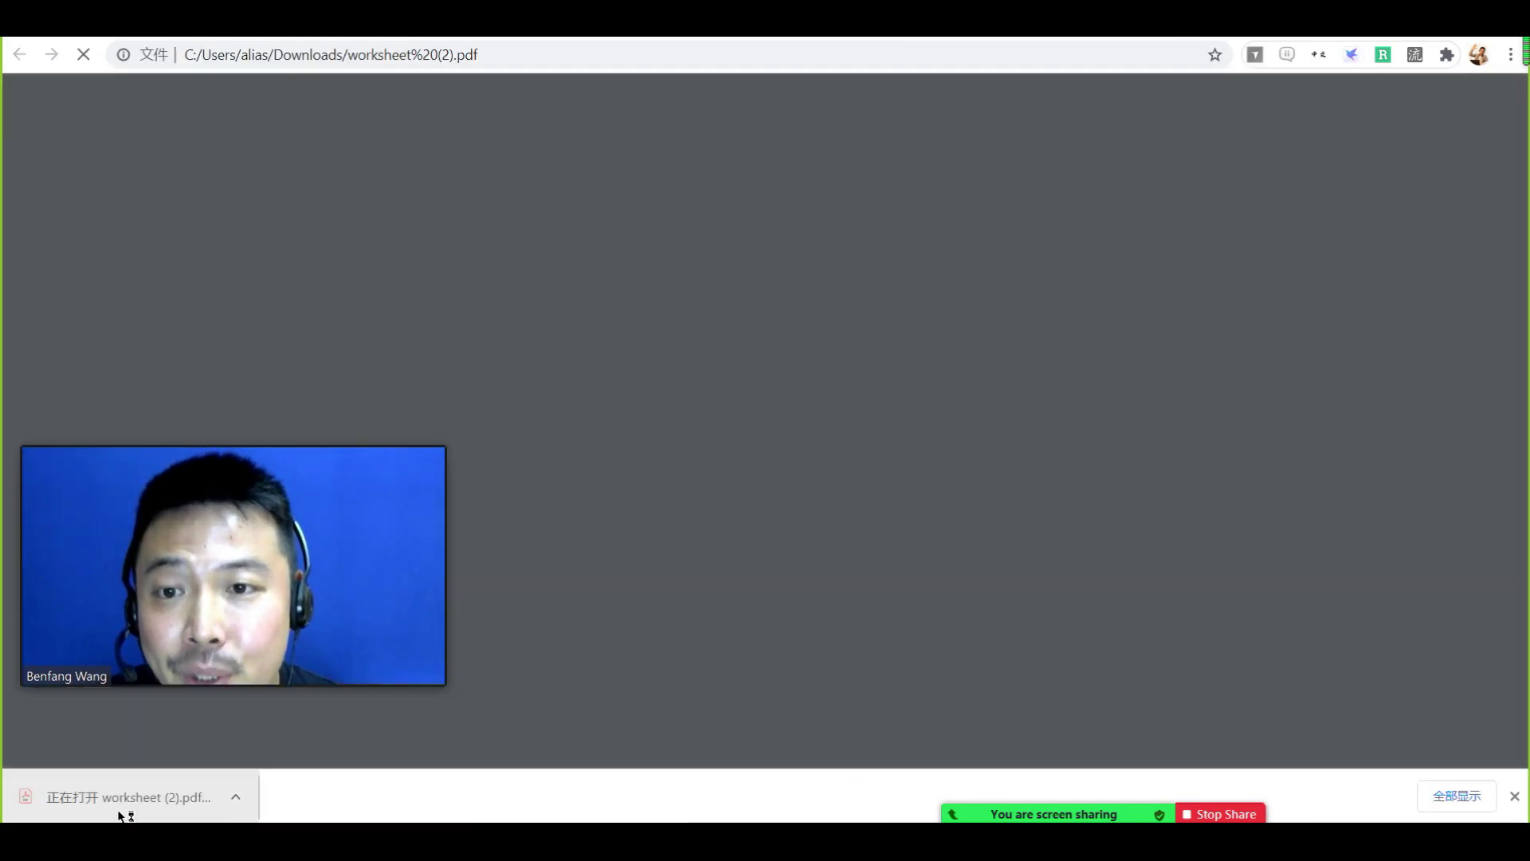